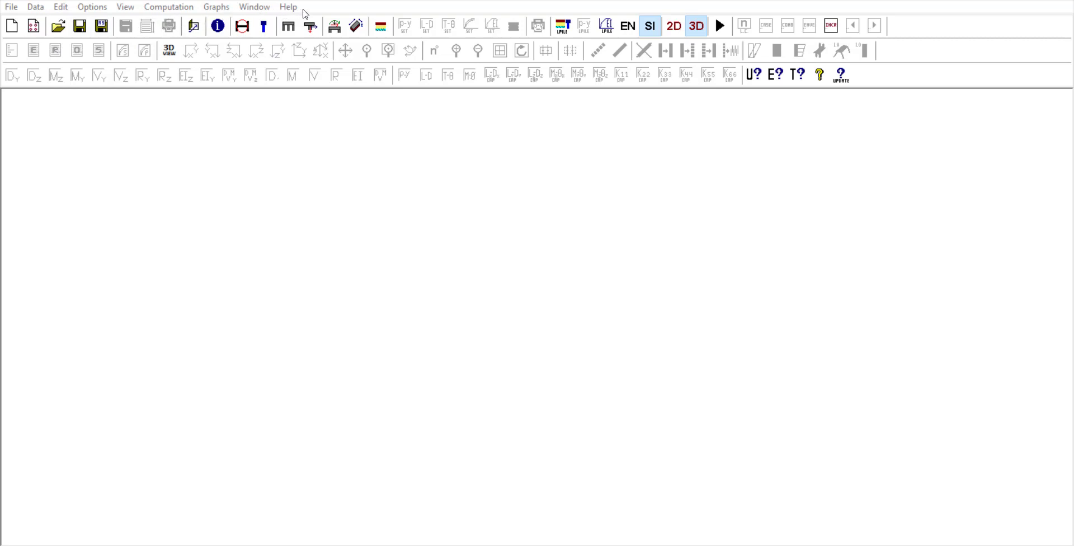
# - Start a new project and view its project description
pyautogui.click(35, 7)
pyautogui.click(12, 7)
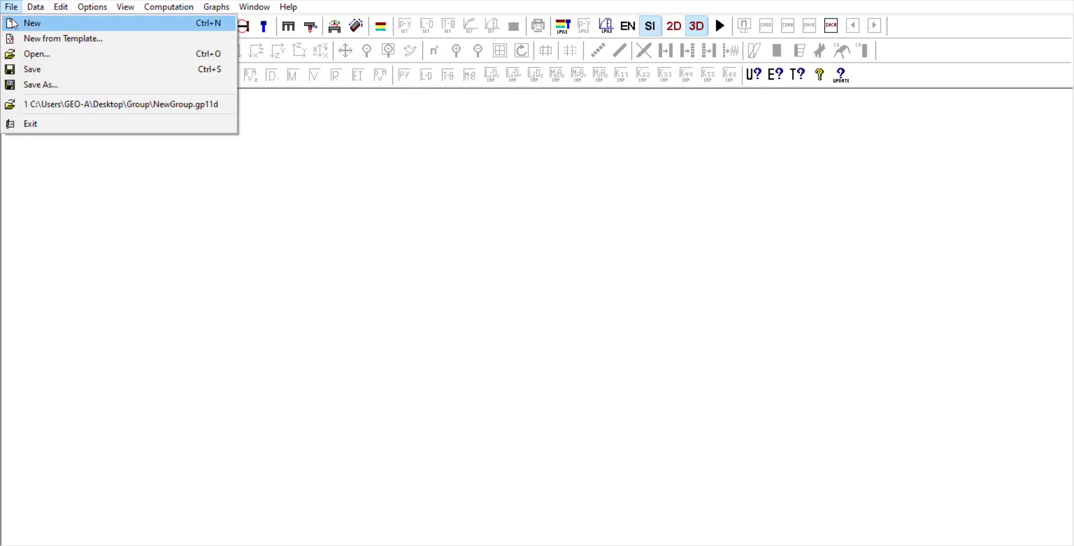
pyautogui.click(13, 24)
pyautogui.click(35, 7)
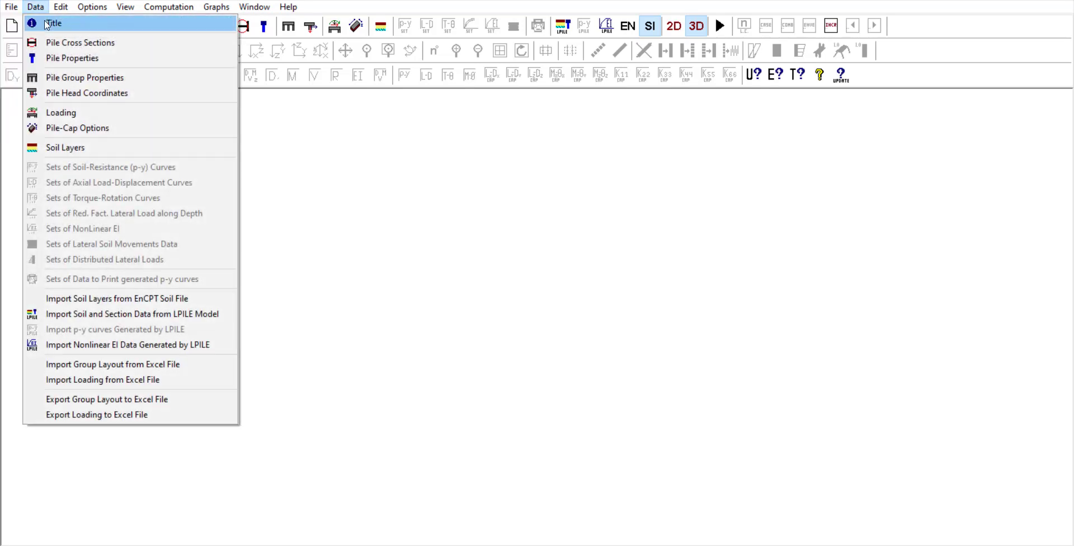
pyautogui.click(47, 23)
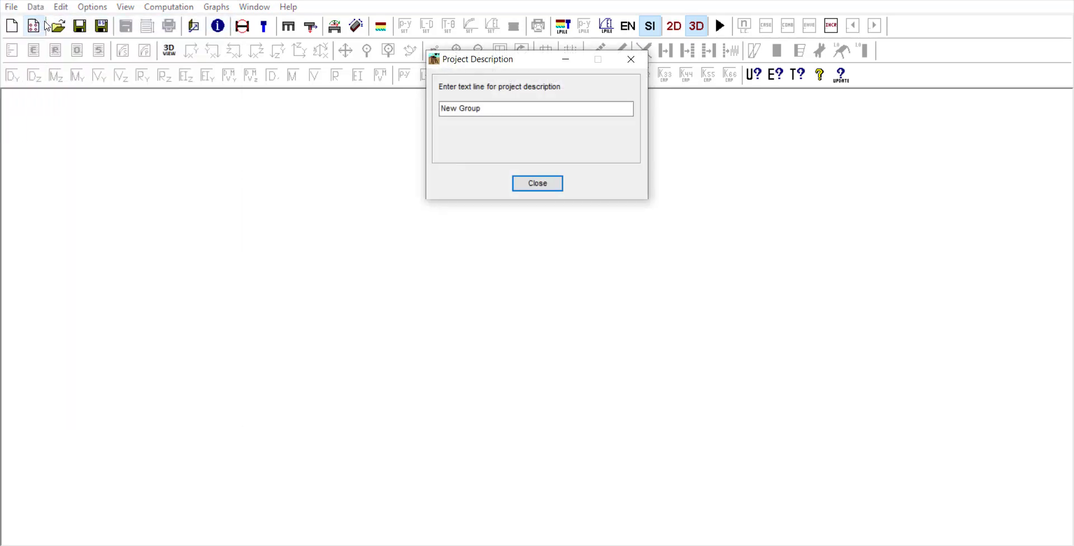
pyautogui.click(641, 60)
# - Add a pile cross section of type Elastic and open it for editing
pyautogui.click(36, 7)
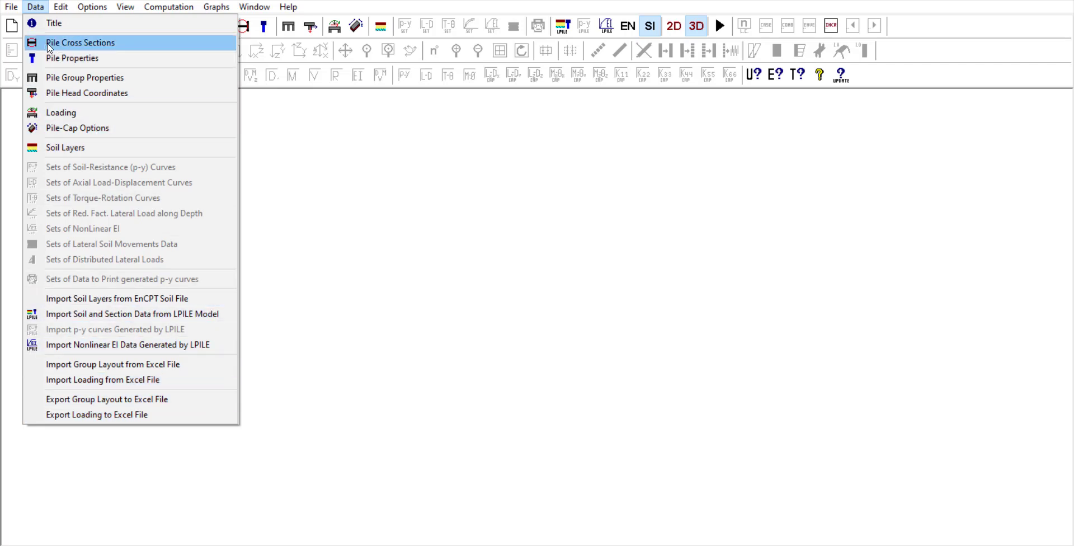
pyautogui.click(80, 49)
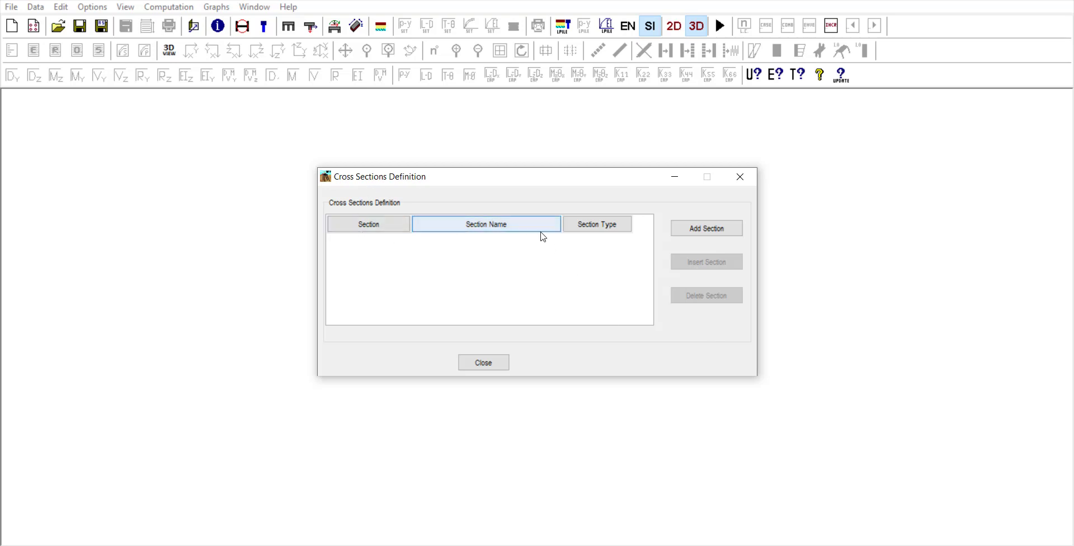
pyautogui.click(721, 230)
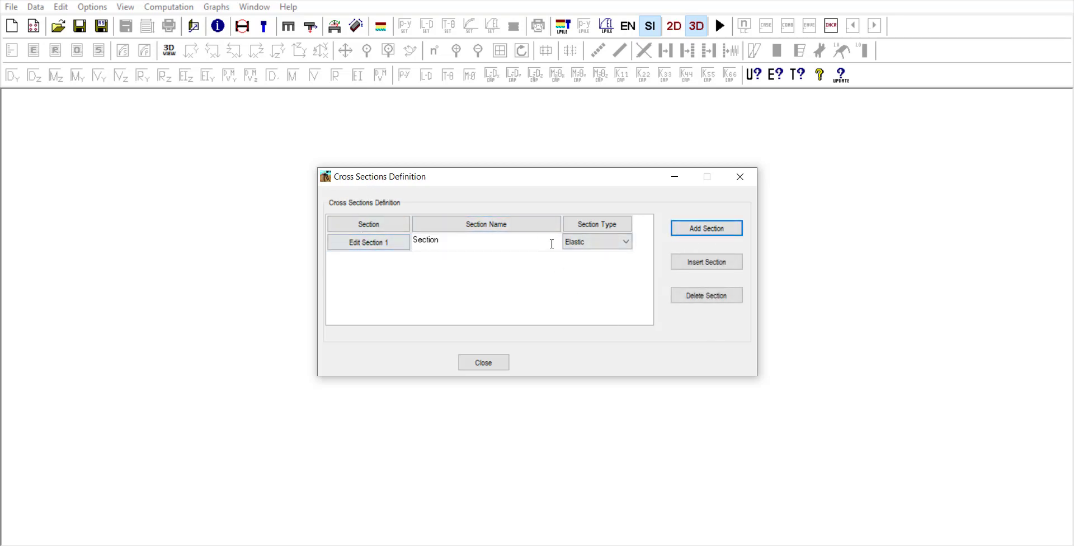
pyautogui.click(576, 244)
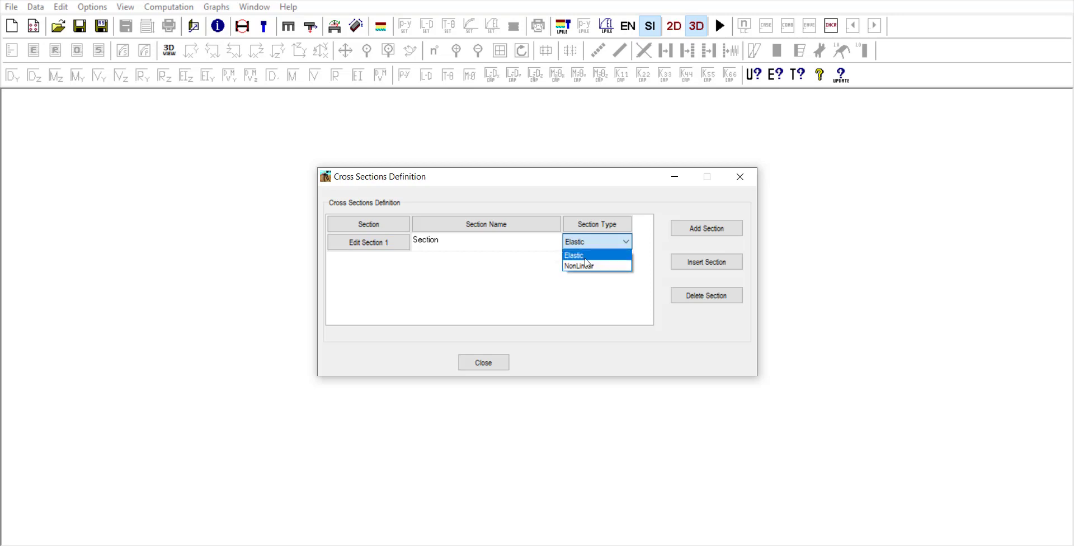
pyautogui.click(587, 255)
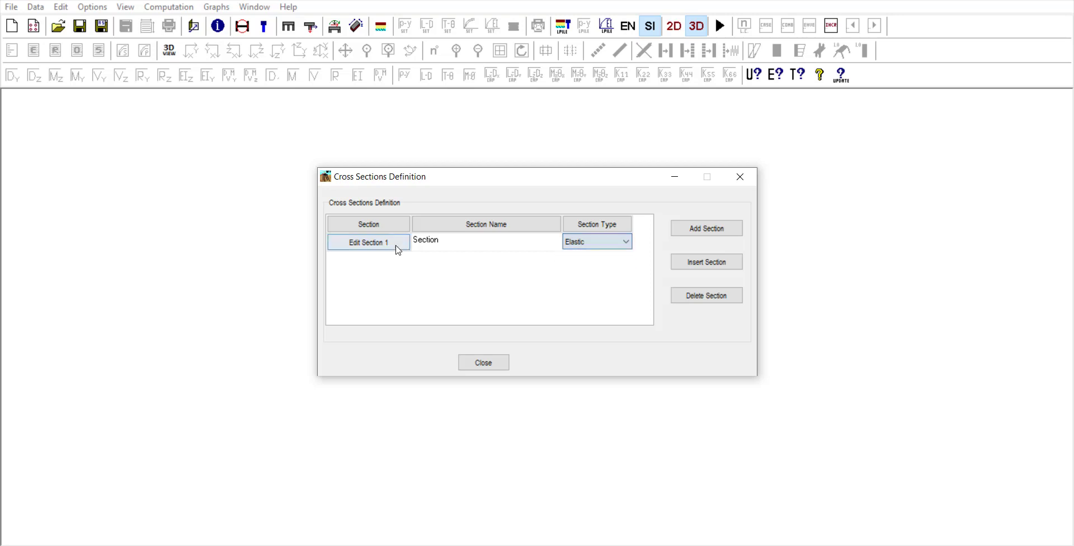
pyautogui.click(377, 243)
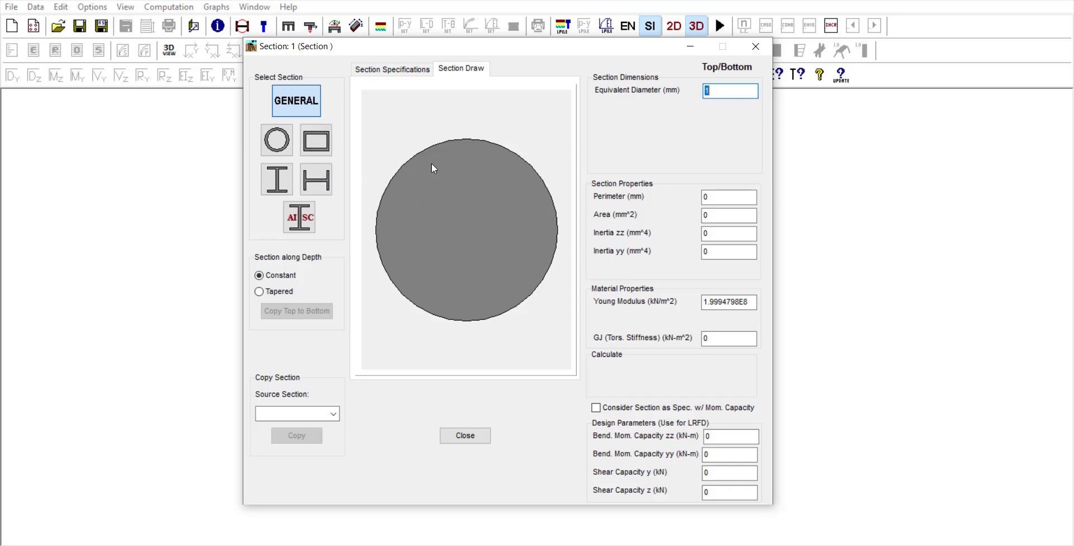
# - Preview the circular, rectangular, I, H and AISC section shapes and return to the General shape
pyautogui.click(277, 140)
pyautogui.click(324, 147)
pyautogui.click(277, 179)
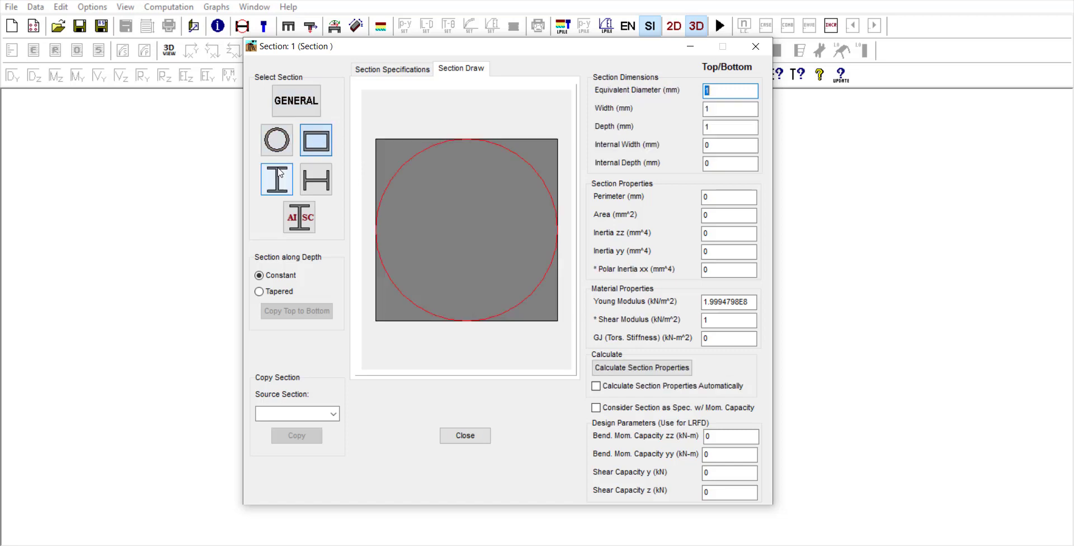
pyautogui.click(316, 179)
pyautogui.click(313, 213)
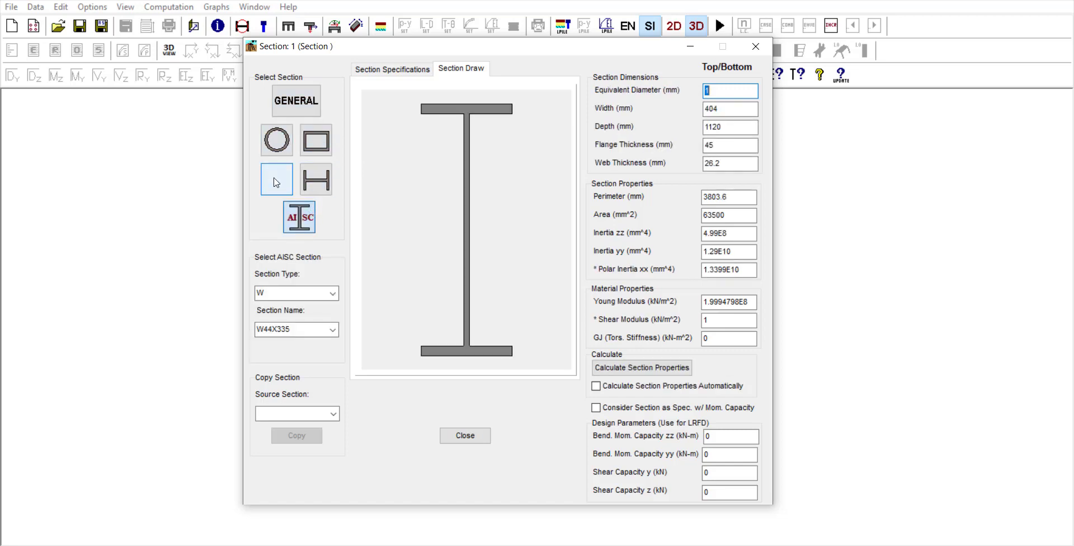
pyautogui.click(276, 179)
pyautogui.click(277, 140)
pyautogui.click(316, 139)
pyautogui.click(296, 101)
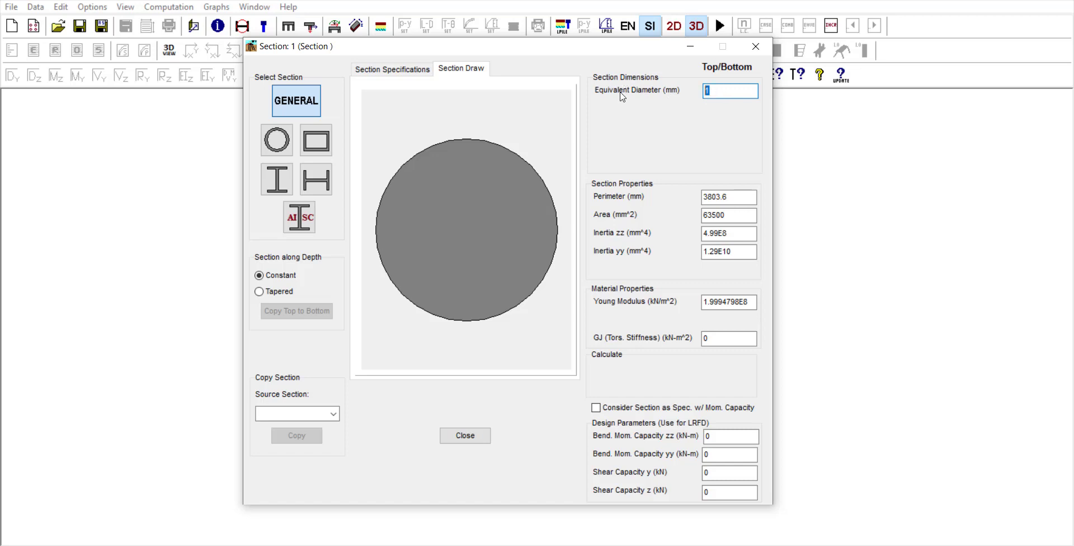
# - Set the General section's equivalent diameter to 600 mm and view its section specifications diagram
pyautogui.write('600')
pyautogui.click(742, 214)
pyautogui.click(726, 198)
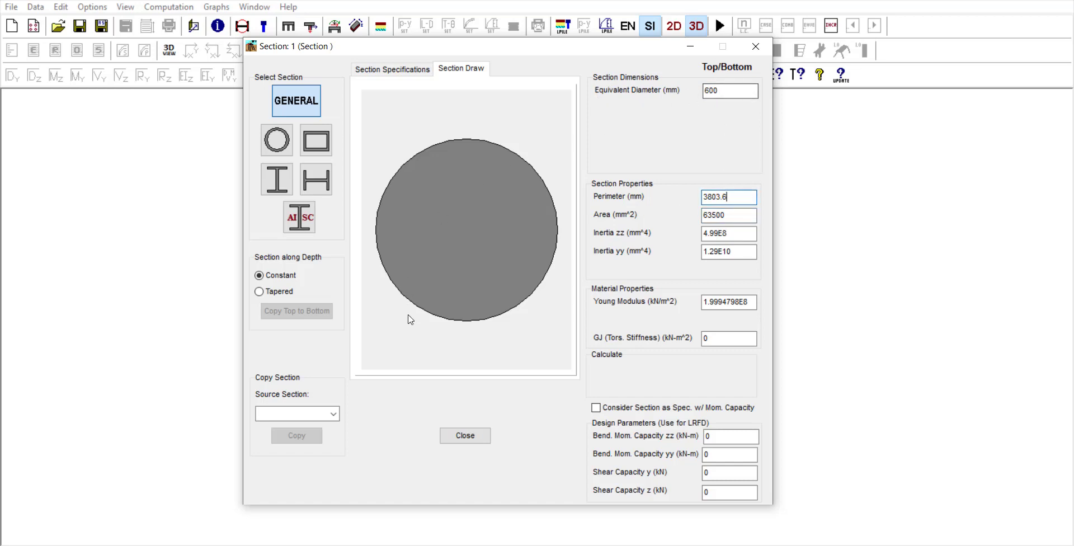
pyautogui.click(384, 68)
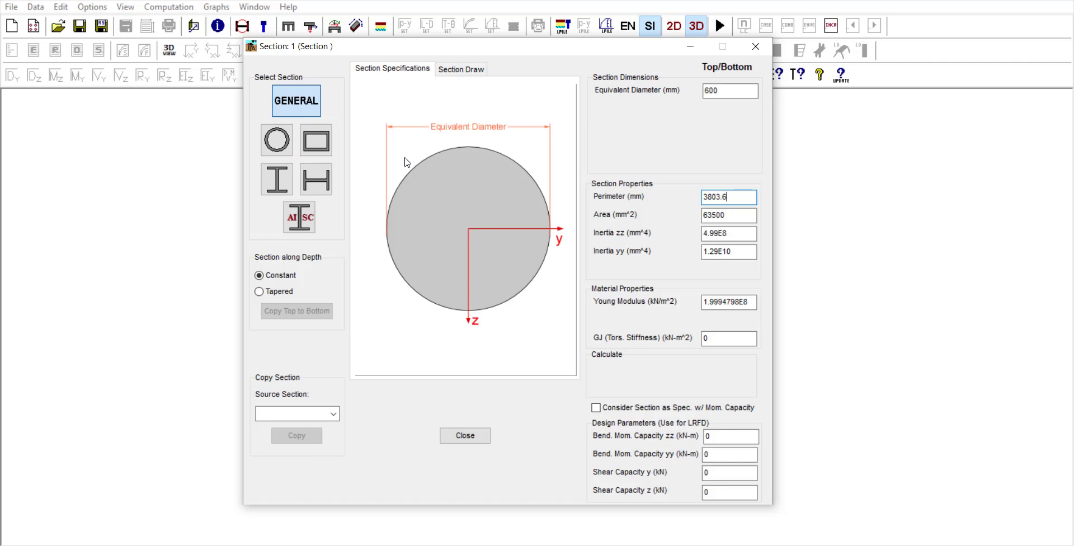
pyautogui.click(728, 251)
pyautogui.click(448, 69)
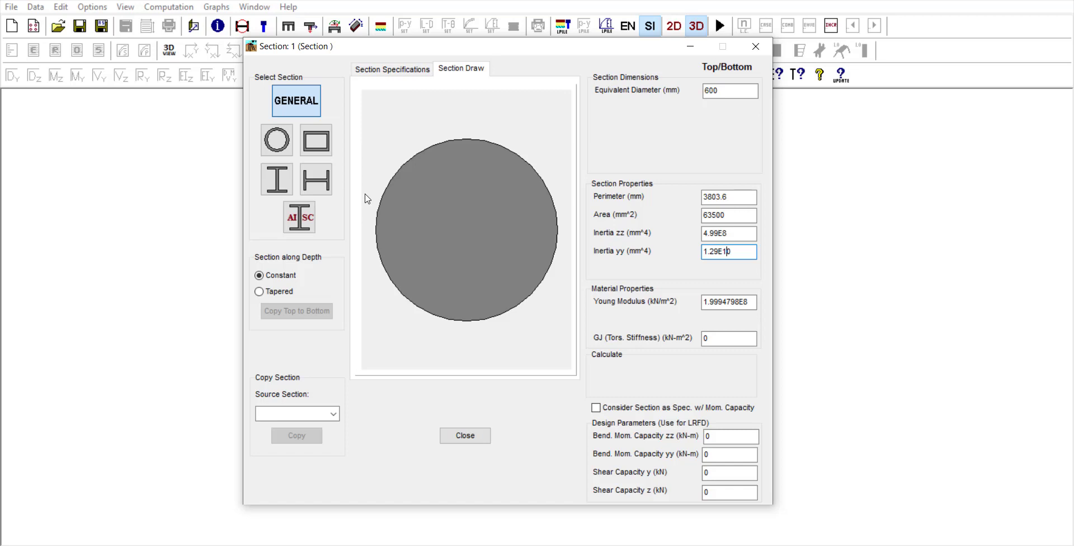
pyautogui.click(720, 197)
# - Set the section's Young modulus to 25000000 kN/m^2
pyautogui.click(746, 303)
pyautogui.moveTo(755, 301); pyautogui.dragTo(615, 298)
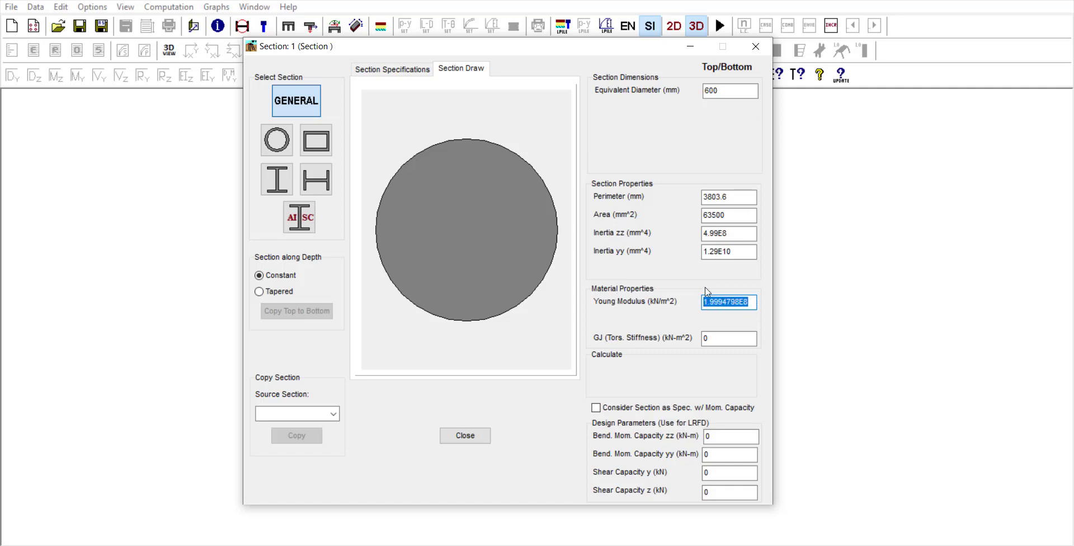
pyautogui.write('2.2')
pyautogui.press('BackSpace')
pyautogui.write('1e8')
pyautogui.press('BackSpace')
pyautogui.write('7')
pyautogui.moveTo(709, 302); pyautogui.dragTo(713, 304)
pyautogui.write('5')
# - Change the General section's equivalent diameter to 500 mm
pyautogui.click(720, 251)
pyautogui.hotkey('shift', 'Tab')
pyautogui.hotkey('shift', 'Tab')
pyautogui.hotkey('shift', 'Tab')
pyautogui.hotkey('shift', 'Tab')
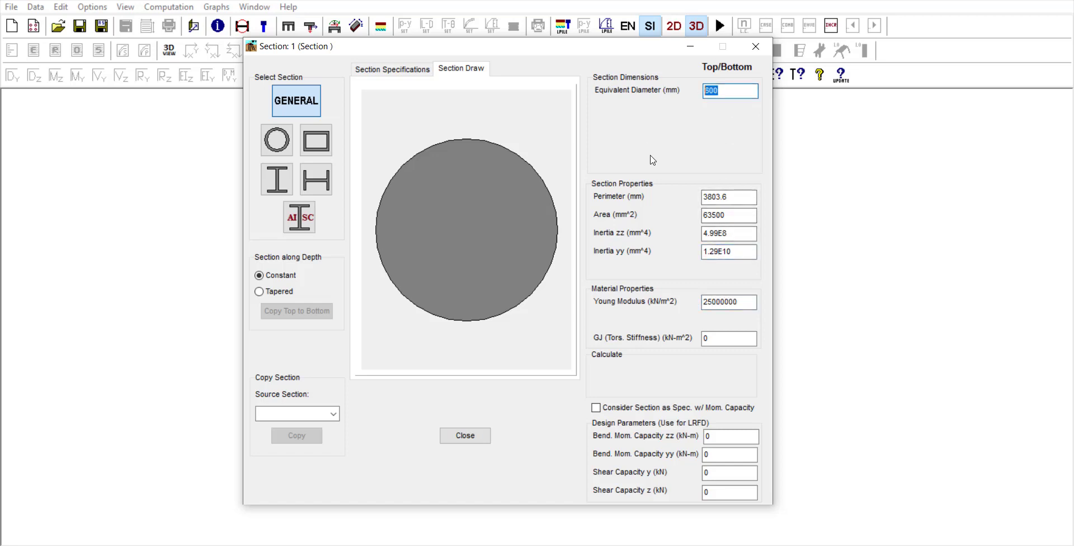
pyautogui.write('500')
pyautogui.click(737, 192)
pyautogui.hotkey('shift', 'Tab')
pyautogui.click(332, 416)
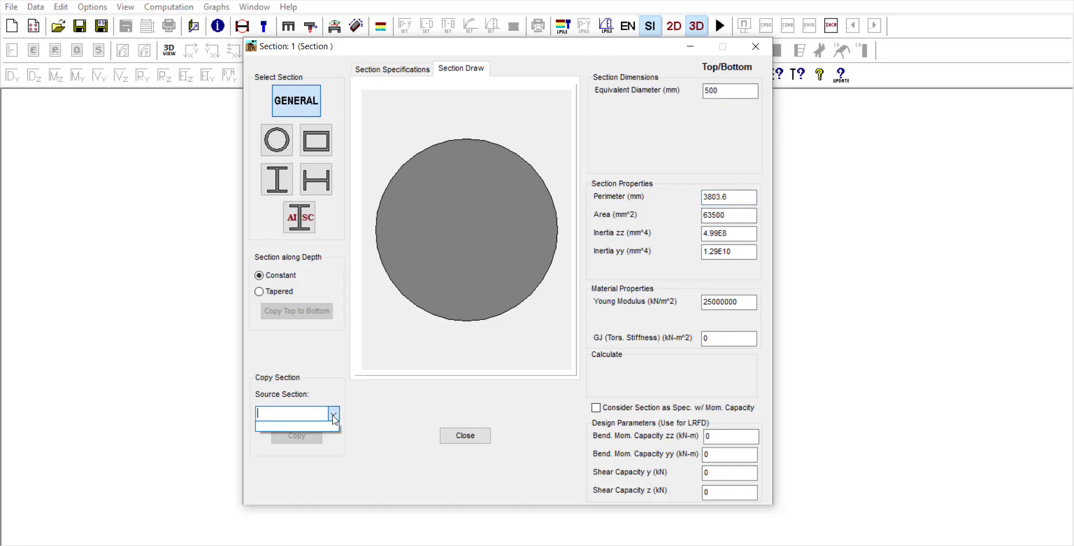
pyautogui.click(334, 413)
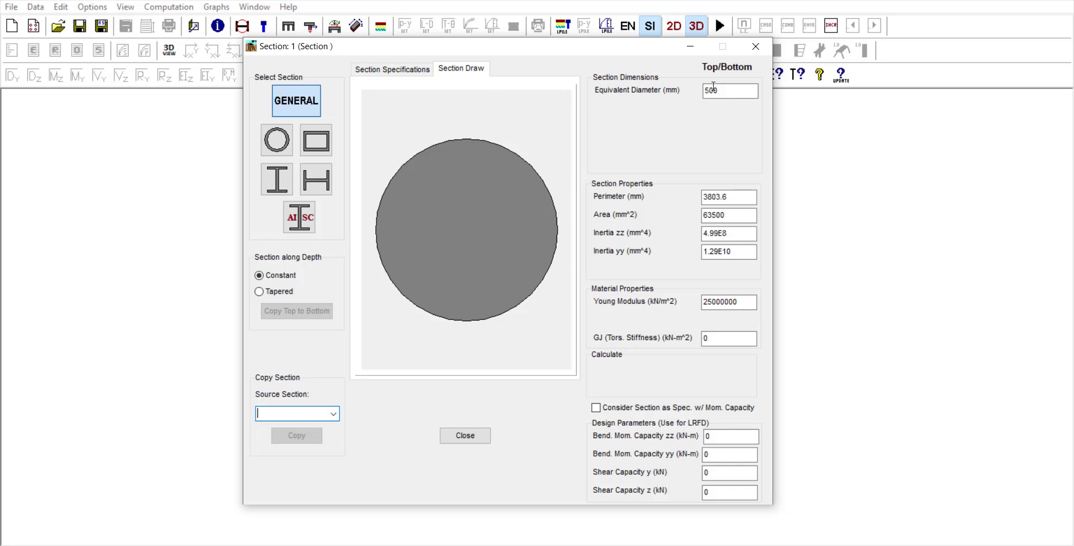
pyautogui.click(742, 89)
pyautogui.hotkey('alt', 'Tab')
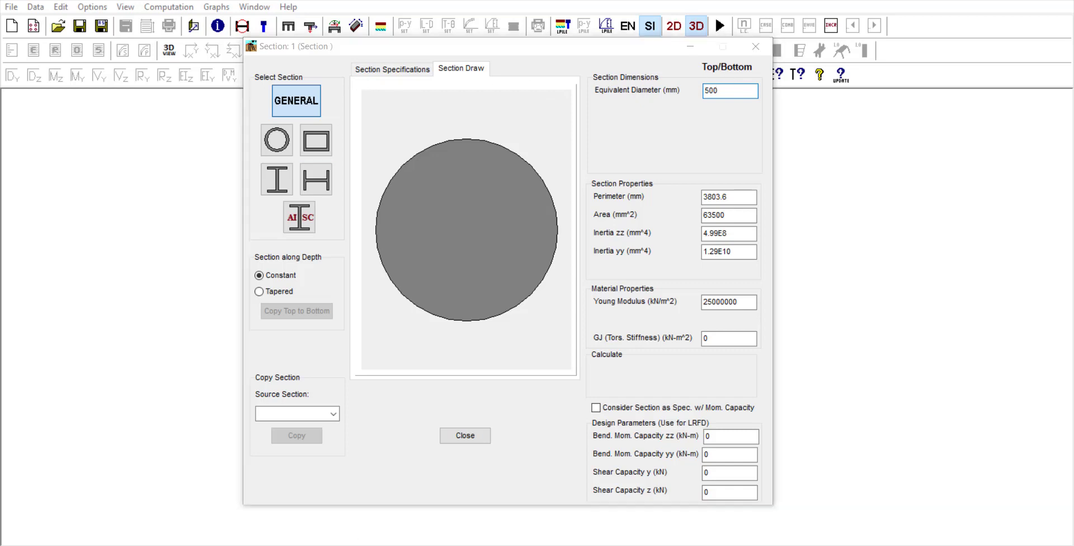
pyautogui.click(1020, 502)
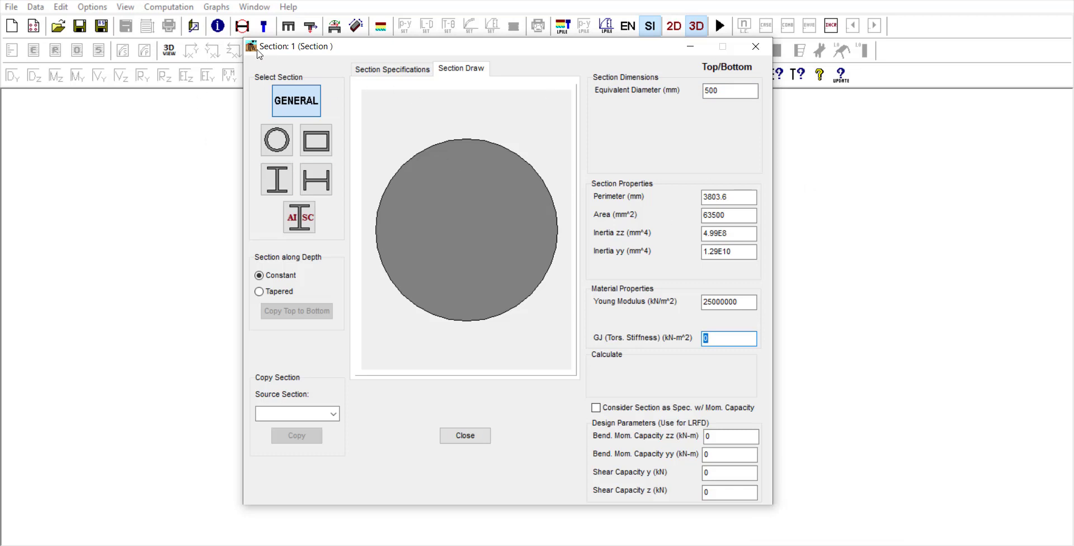
pyautogui.click(754, 197)
# - Switch the section to the circular shape with a diameter of 600 mm and an internal diameter of 0
pyautogui.click(263, 149)
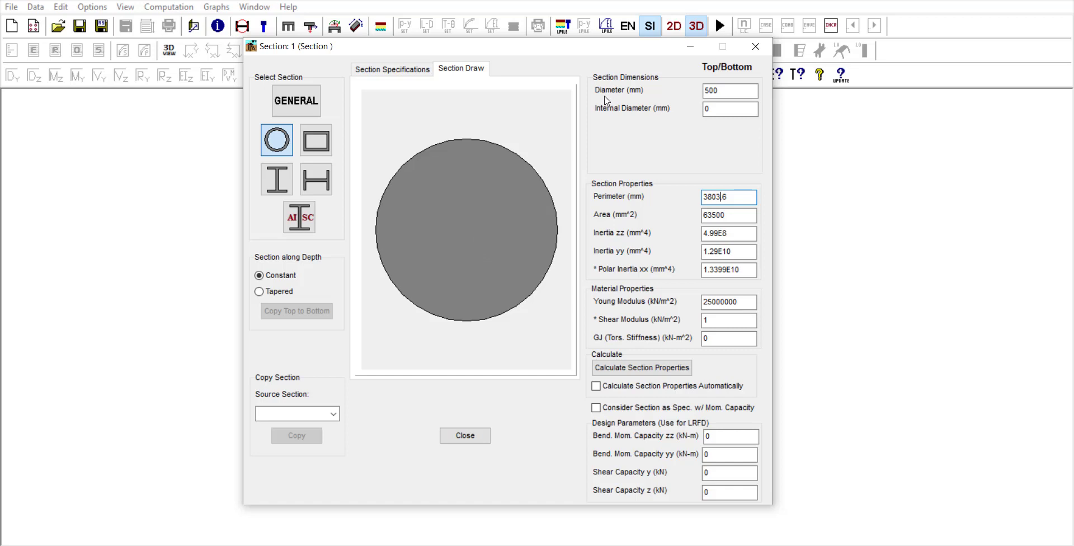
pyautogui.doubleClick(734, 91)
pyautogui.write('6')
pyautogui.click(708, 109)
pyautogui.write('0')
pyautogui.press('BackSpace')
pyautogui.press('BackSpace')
pyautogui.press('BackSpace')
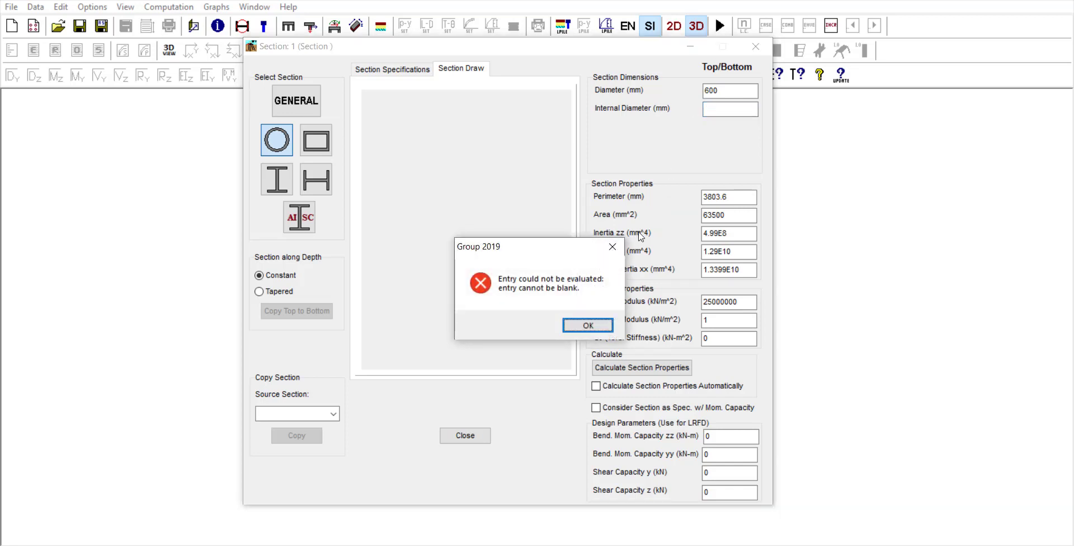
pyautogui.click(612, 245)
pyautogui.write('0')
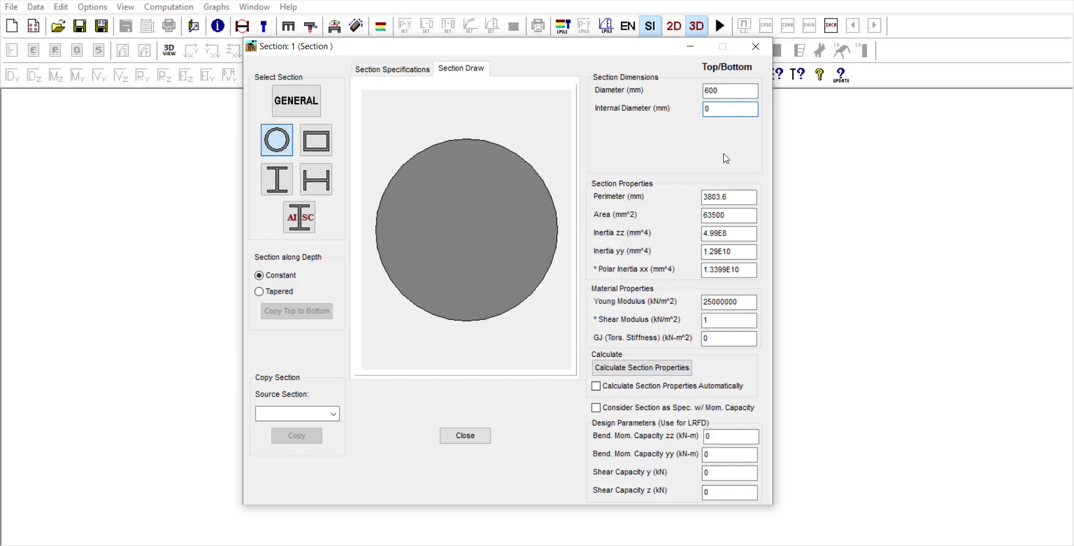
# - Calculate the circular section's properties, view its specifications diagram and close the section editor
pyautogui.click(734, 195)
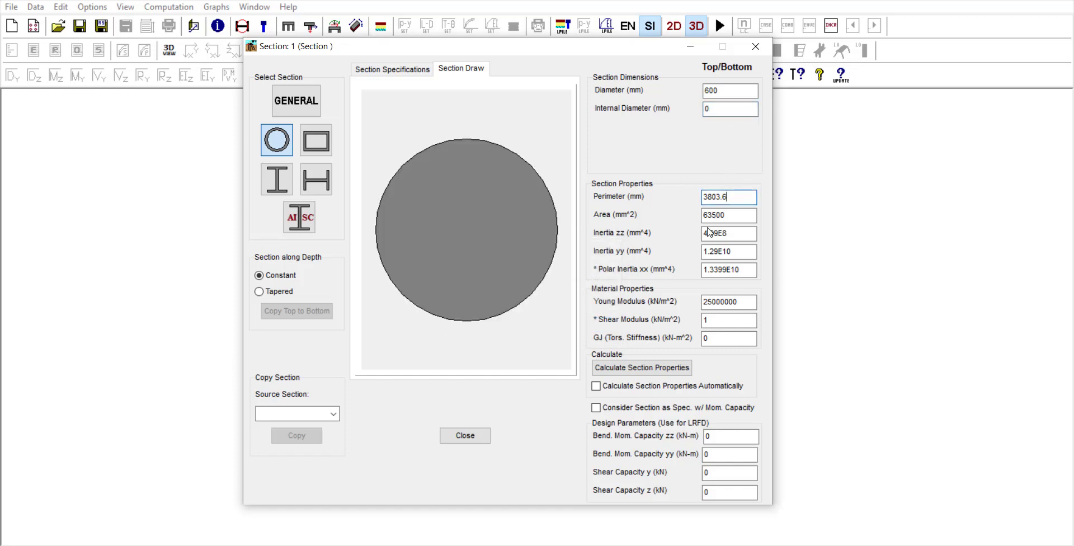
pyautogui.click(640, 370)
pyautogui.click(644, 369)
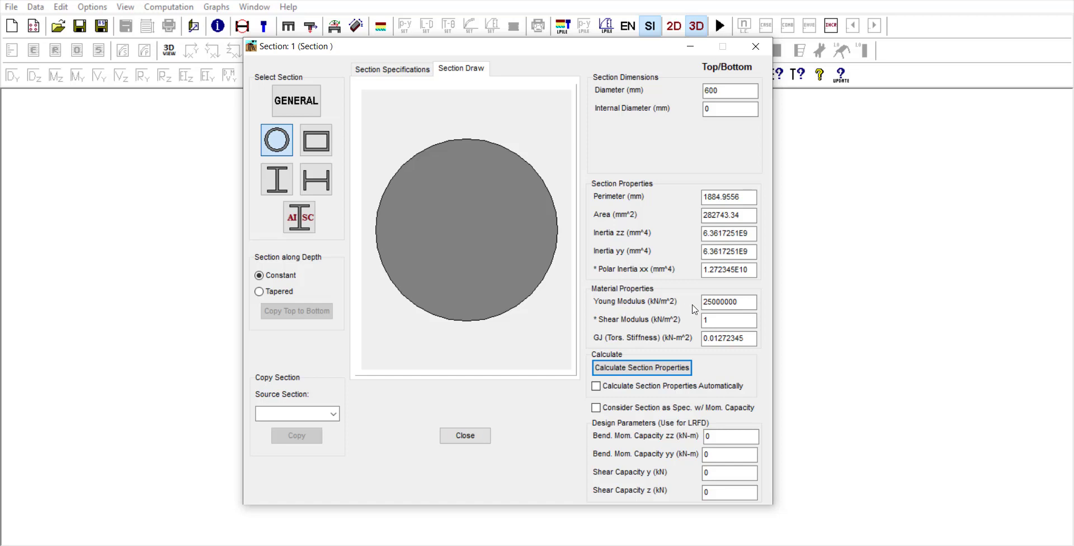
pyautogui.click(720, 302)
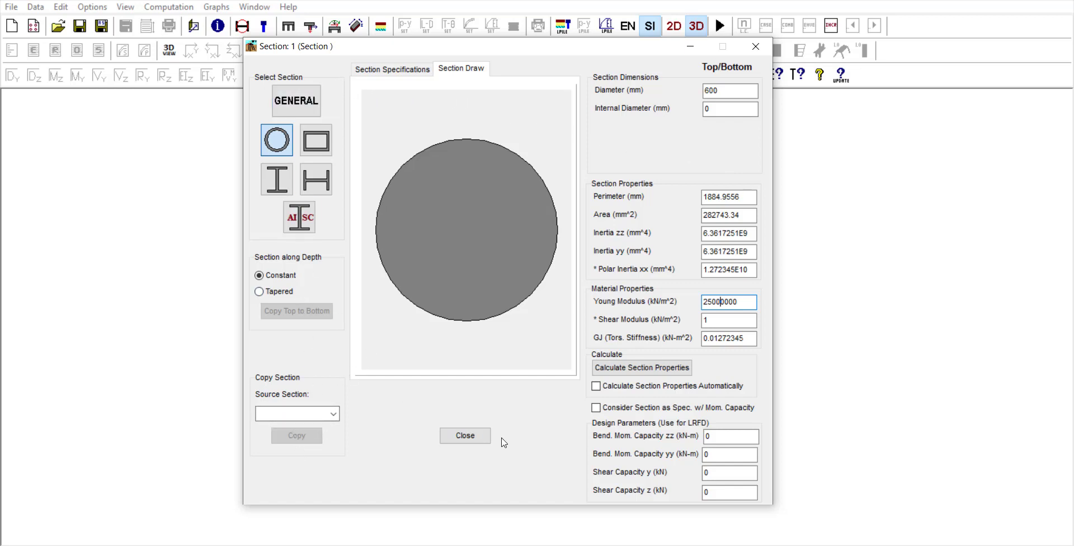
pyautogui.click(398, 73)
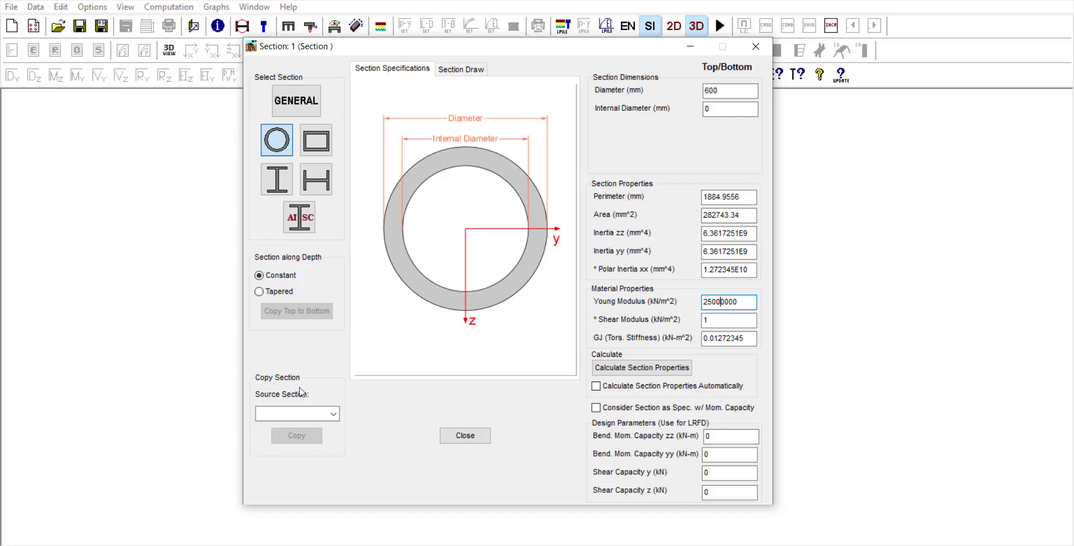
pyautogui.click(465, 435)
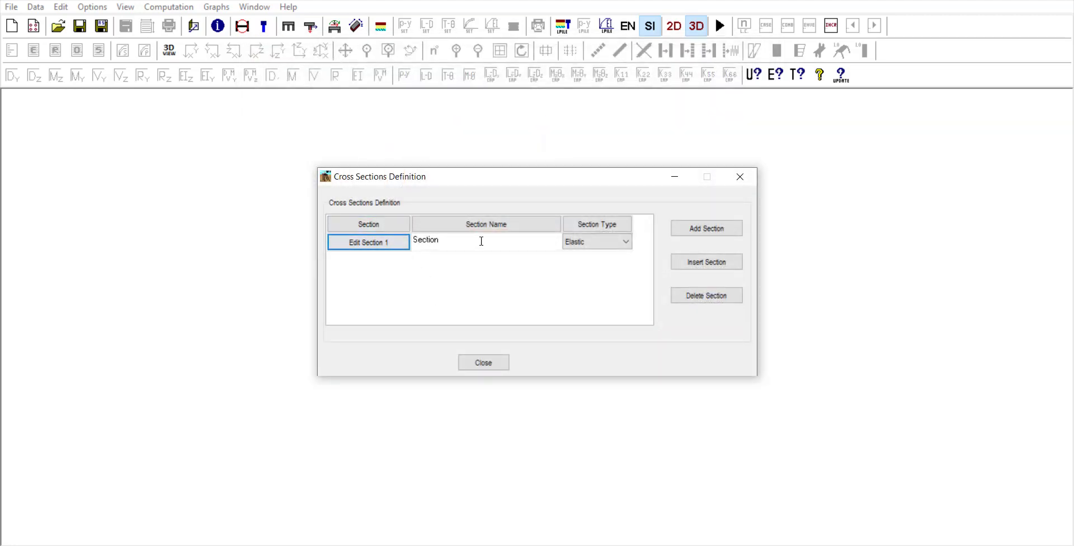
# - Rename the first cross section as Section 1 and add a second cross section
pyautogui.click(516, 240)
pyautogui.write('1')
pyautogui.press('Return')
pyautogui.click(700, 231)
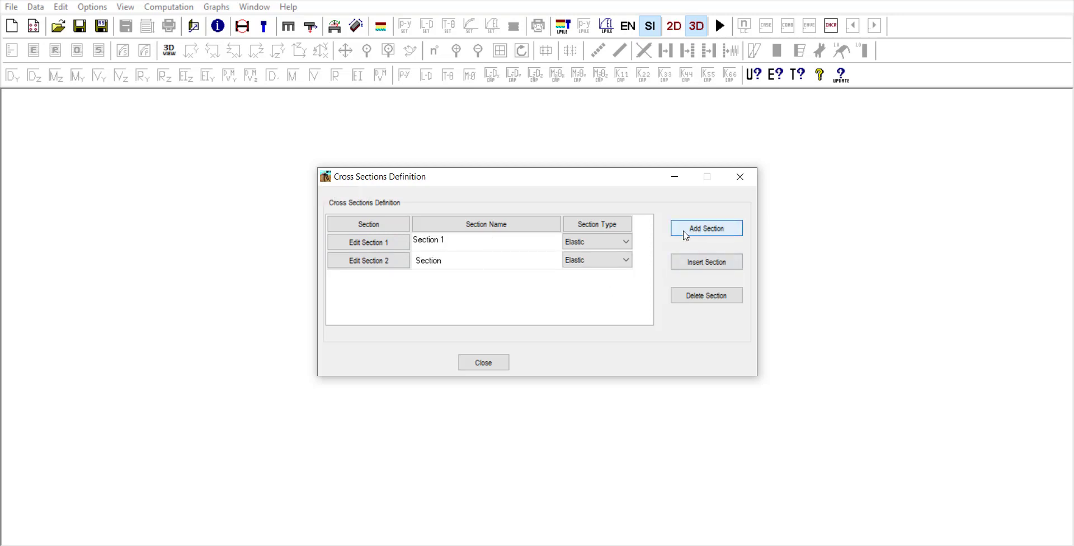
# - Open the second cross section, give it the vertical I shape and calculate its section properties
pyautogui.click(373, 265)
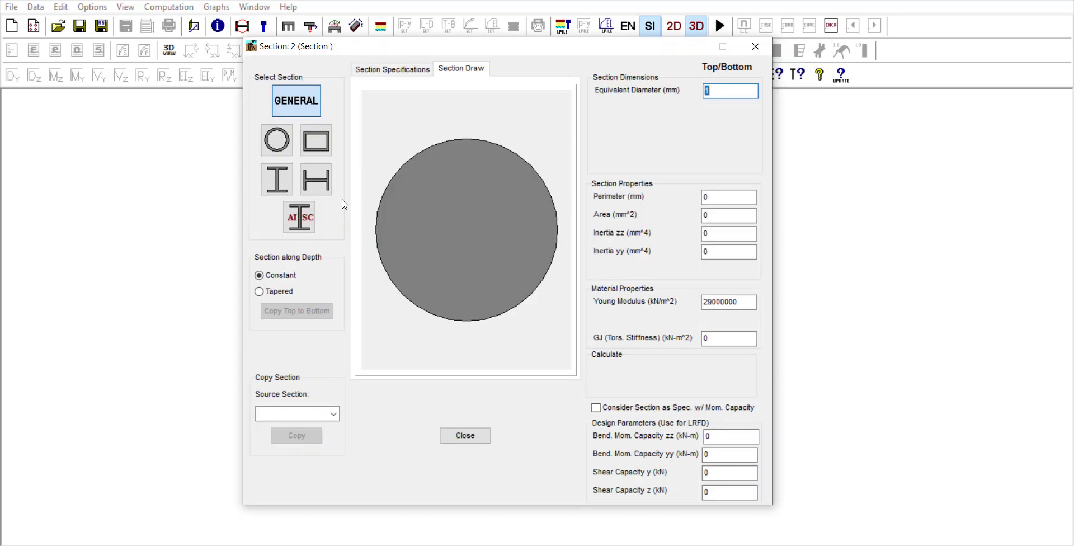
pyautogui.click(274, 185)
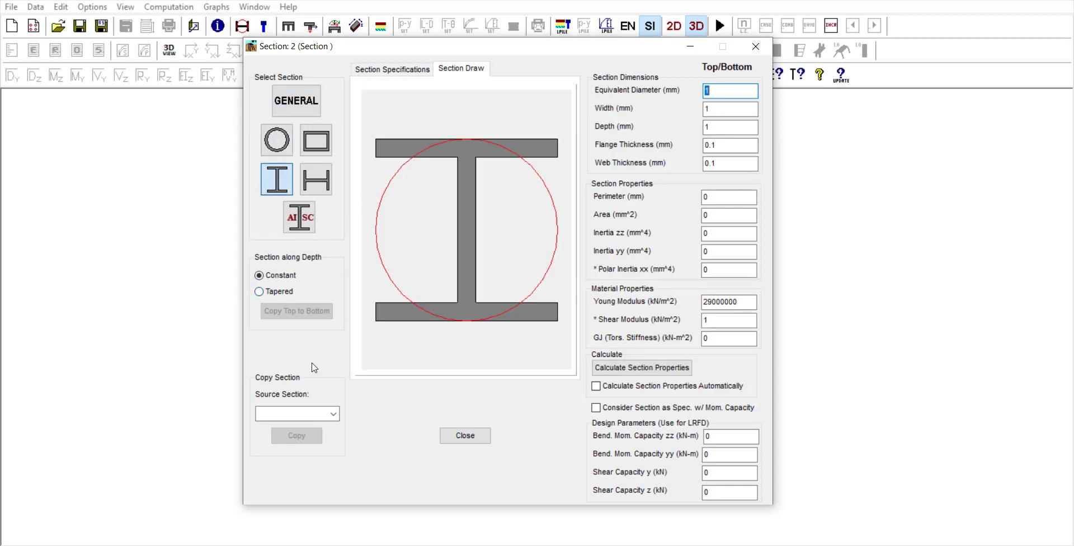
pyautogui.click(335, 413)
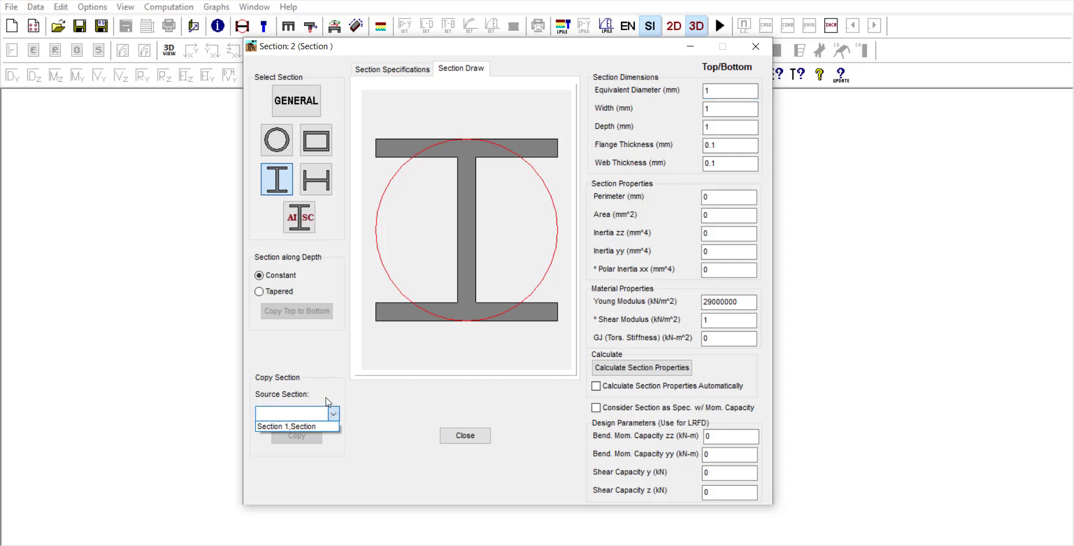
pyautogui.click(327, 392)
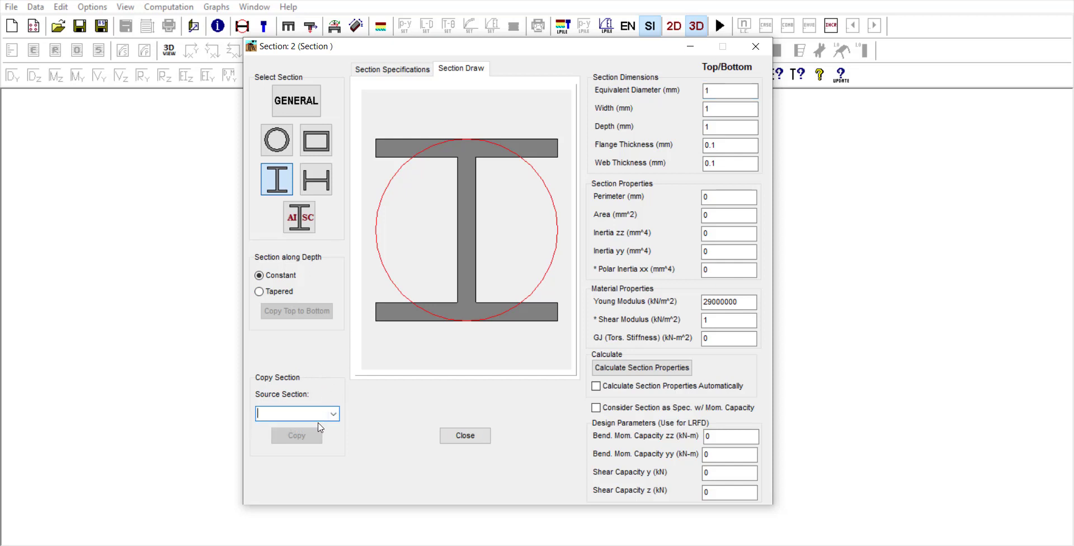
pyautogui.click(704, 95)
pyautogui.click(643, 369)
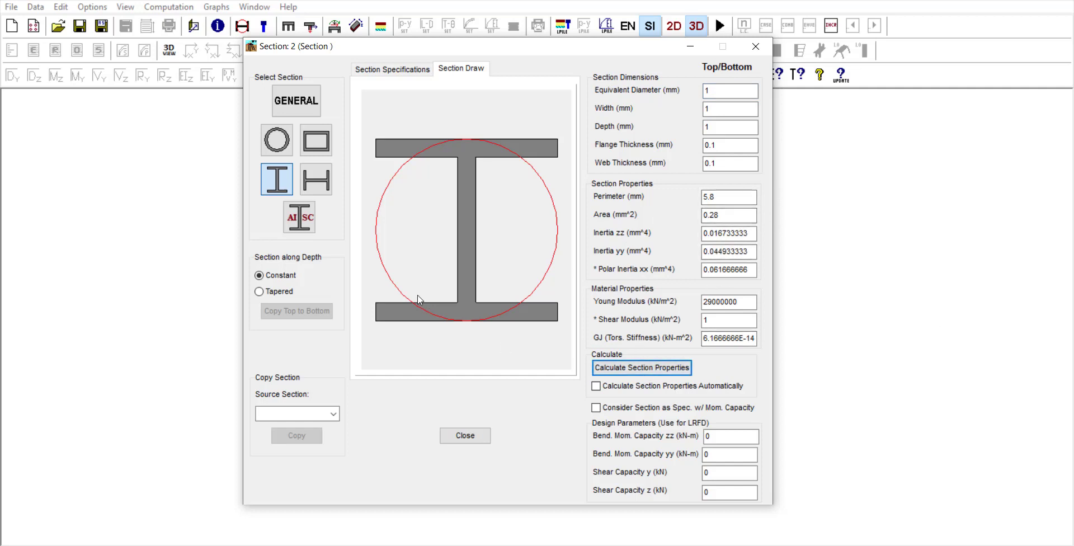
# - View the I section's specifications diagram, close the section editor and delete the second cross section
pyautogui.click(376, 74)
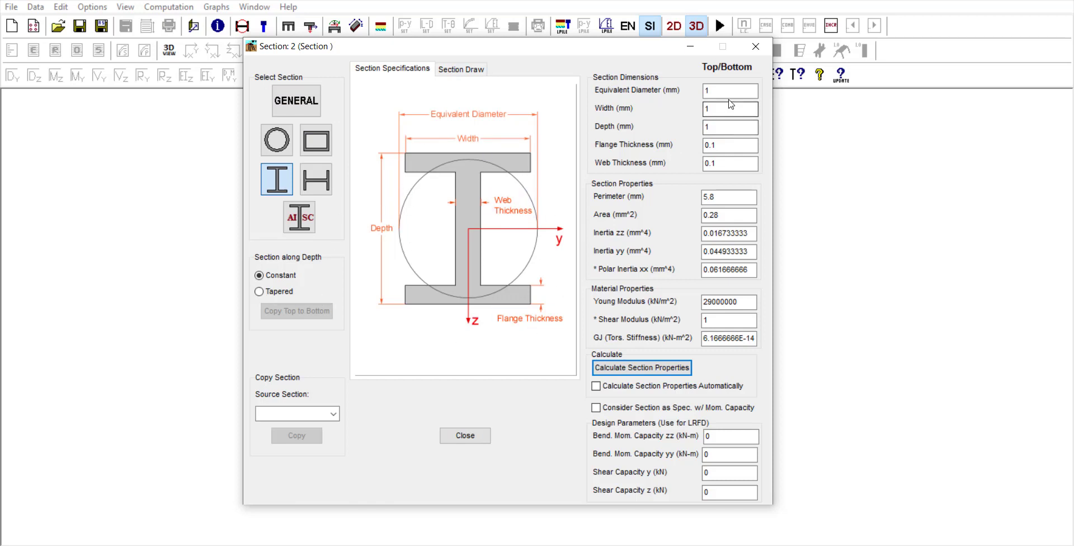
pyautogui.click(755, 46)
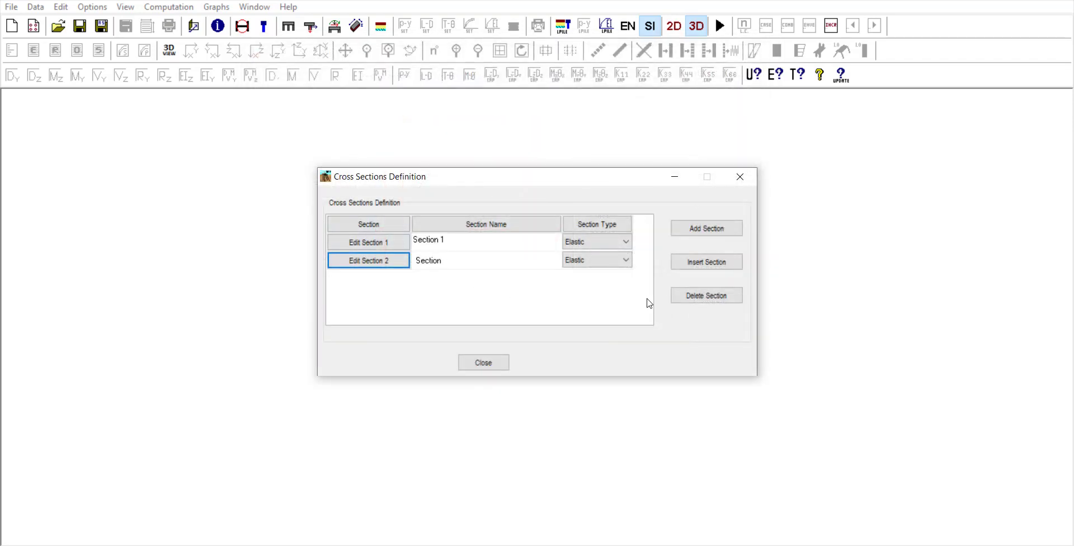
pyautogui.click(711, 303)
pyautogui.click(578, 302)
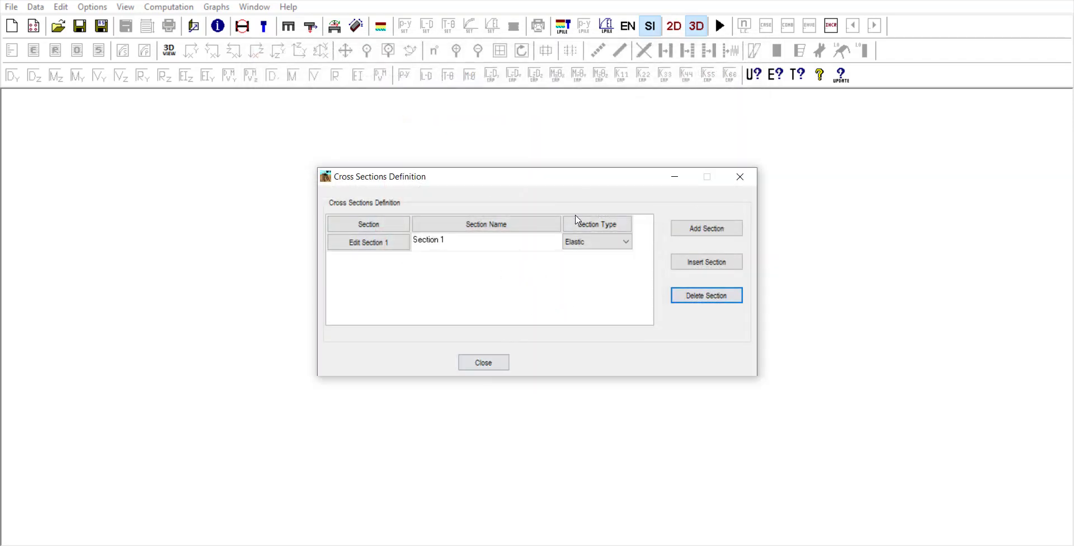
# - Keep the Elastic type for Section 1 and close the cross sections definition
pyautogui.click(604, 241)
pyautogui.click(603, 257)
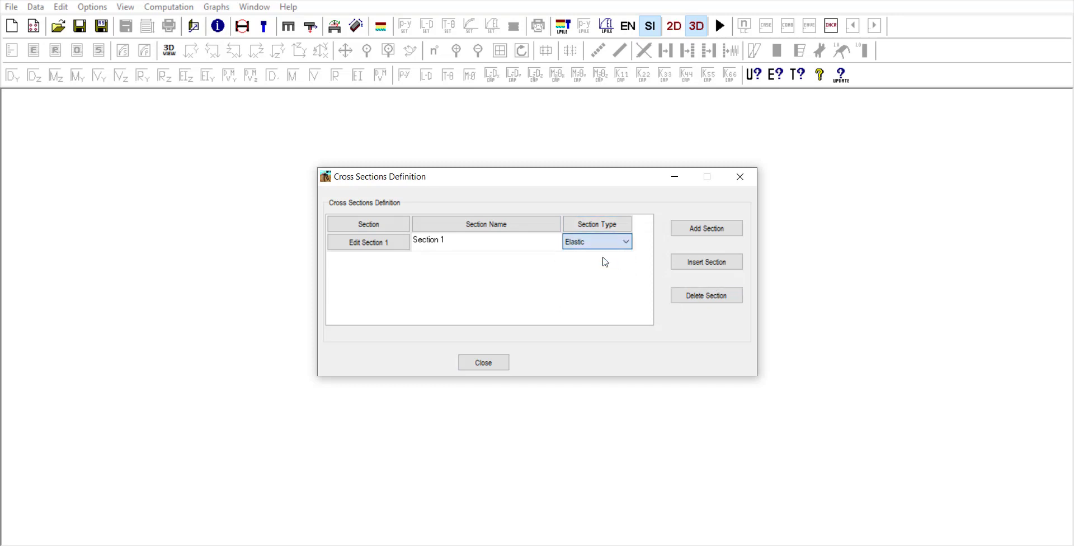
pyautogui.click(474, 366)
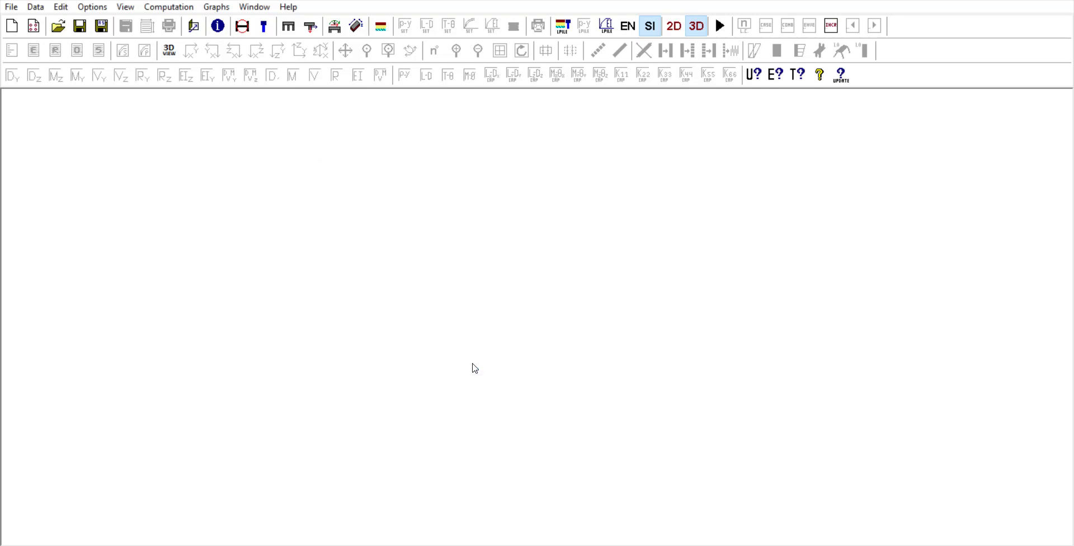
# - Open the pile properties and keep Driven Piles as the method of installation for property type 1
pyautogui.click(44, 12)
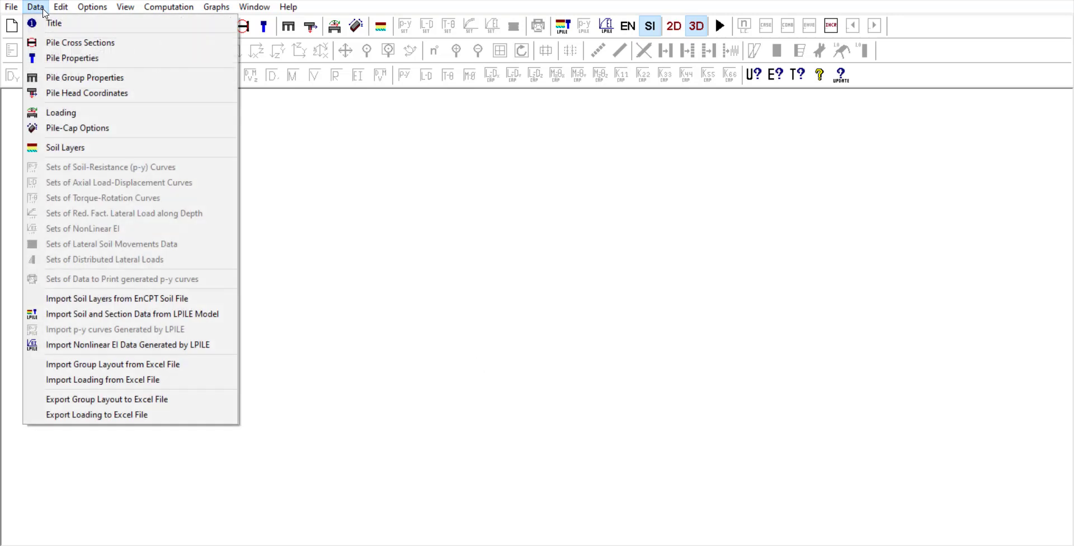
pyautogui.click(64, 61)
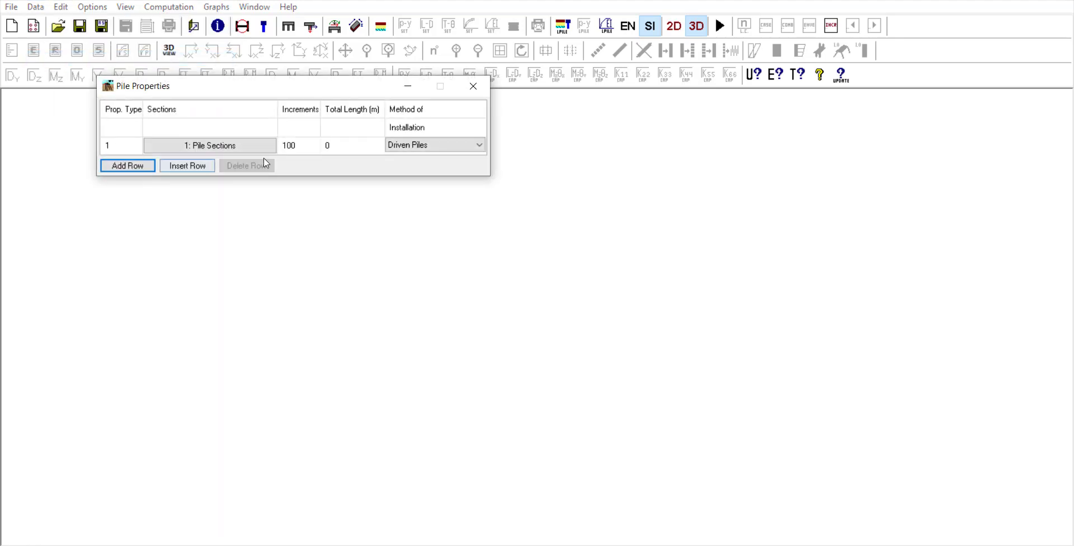
pyautogui.click(444, 147)
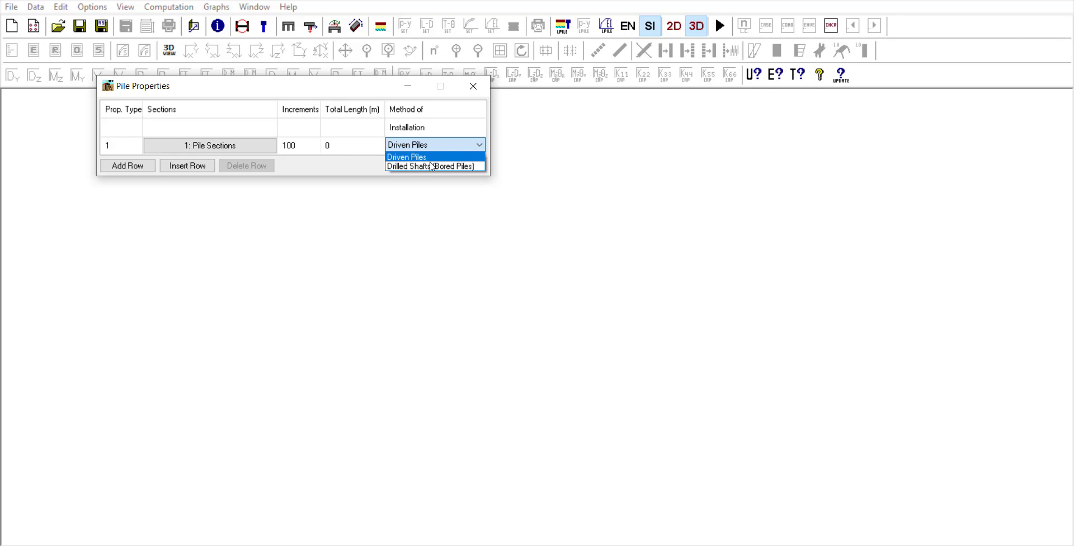
pyautogui.click(400, 147)
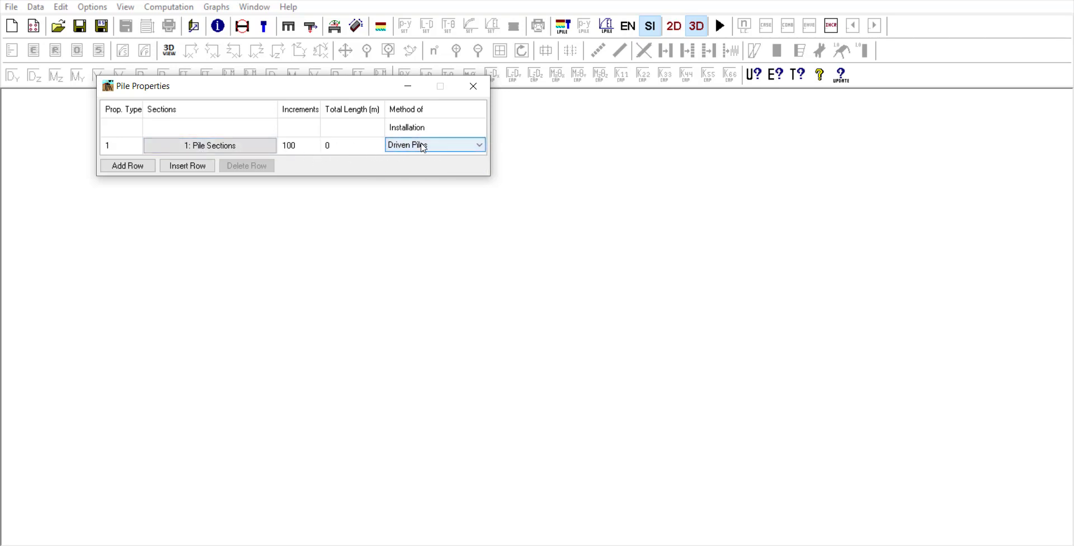
# - Set the bottom depth of the pile's section 1 to 15 m and recheck the entry in the pile sections table
pyautogui.click(204, 148)
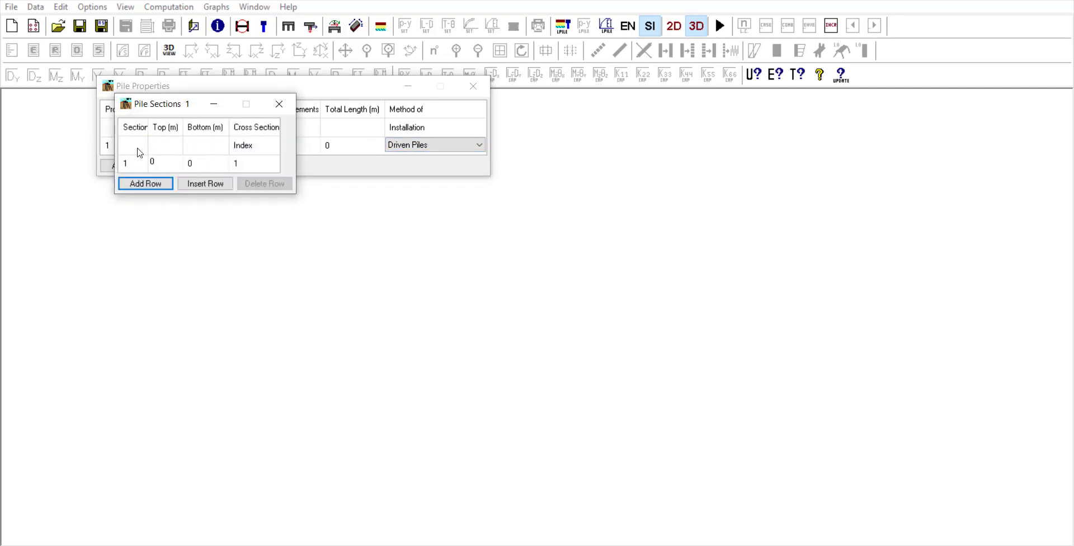
pyautogui.click(197, 165)
pyautogui.click(279, 104)
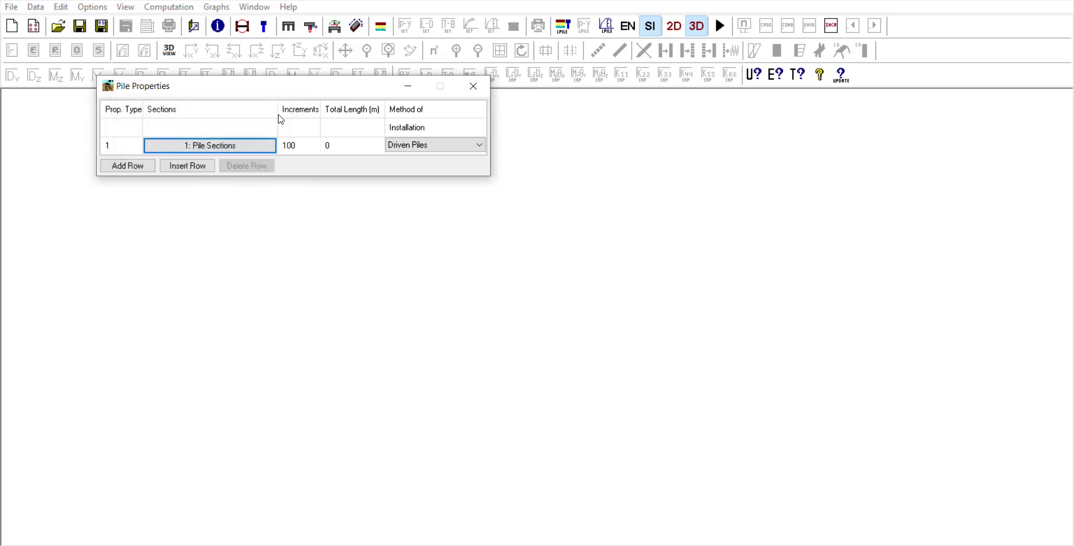
pyautogui.click(212, 147)
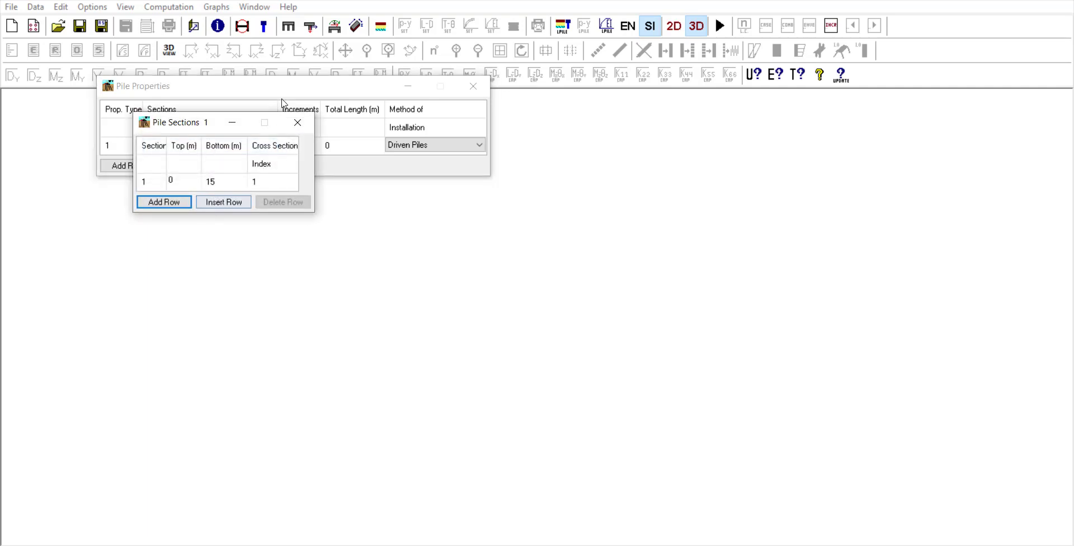
pyautogui.click(302, 122)
# - Set the total length of pile property type 1 to 15 m and close the pile properties
pyautogui.click(353, 146)
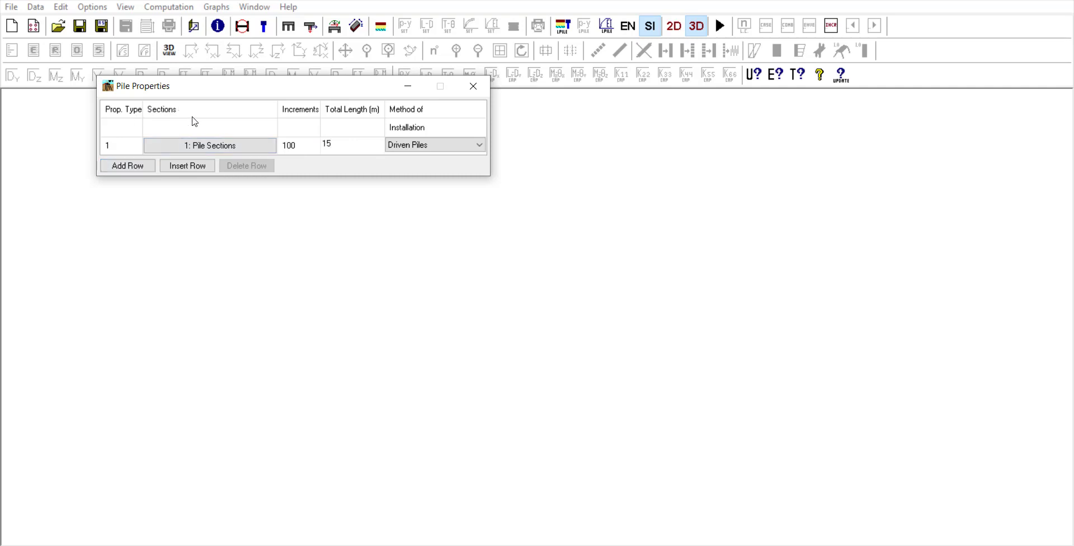
pyautogui.press('Return')
pyautogui.click(473, 87)
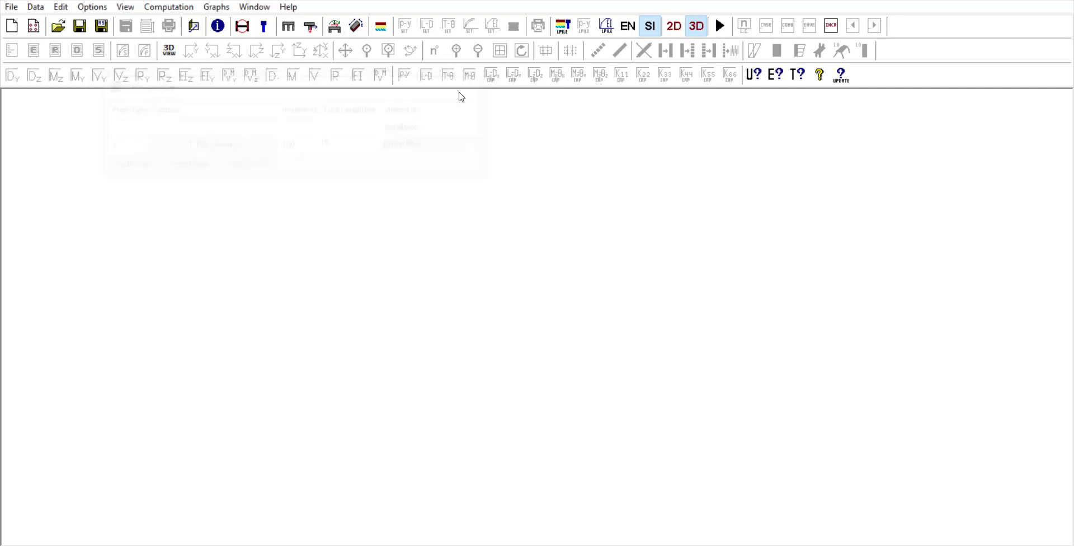
# - Open the pile group properties and review the head connection options for pile 1, leaving the z-z connection Pinned
pyautogui.click(63, 9)
pyautogui.click(35, 7)
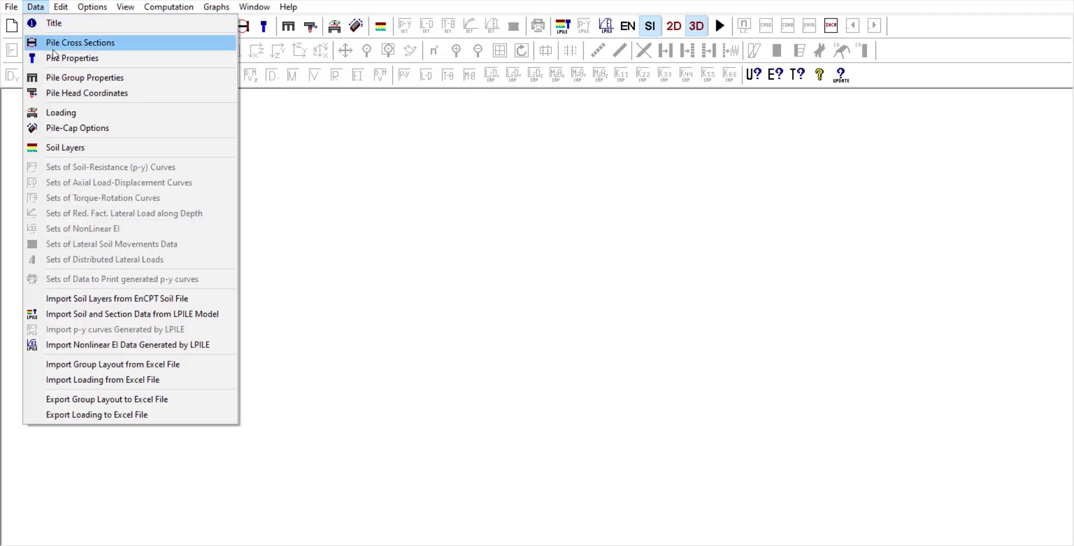
pyautogui.click(73, 79)
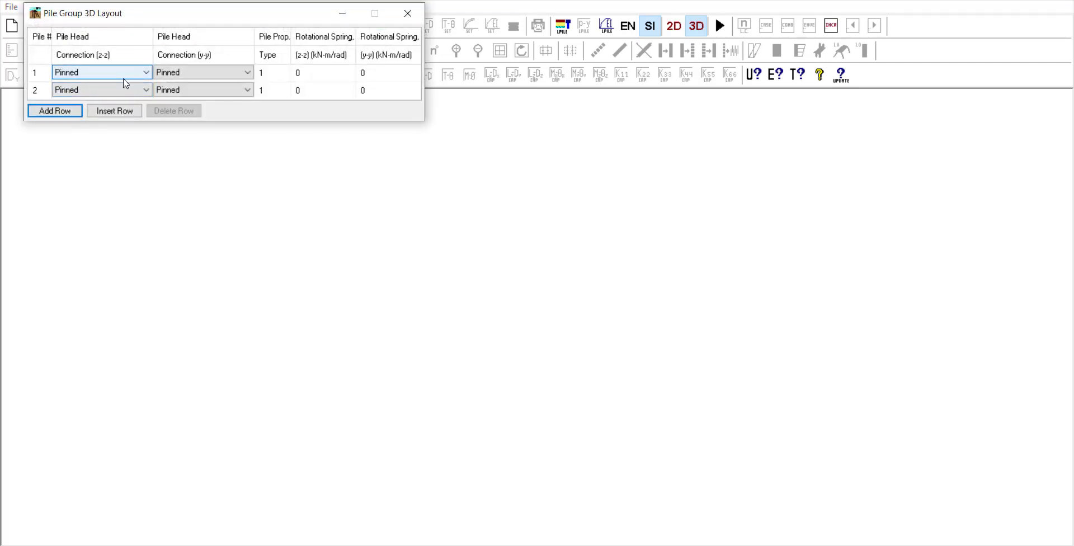
pyautogui.click(95, 74)
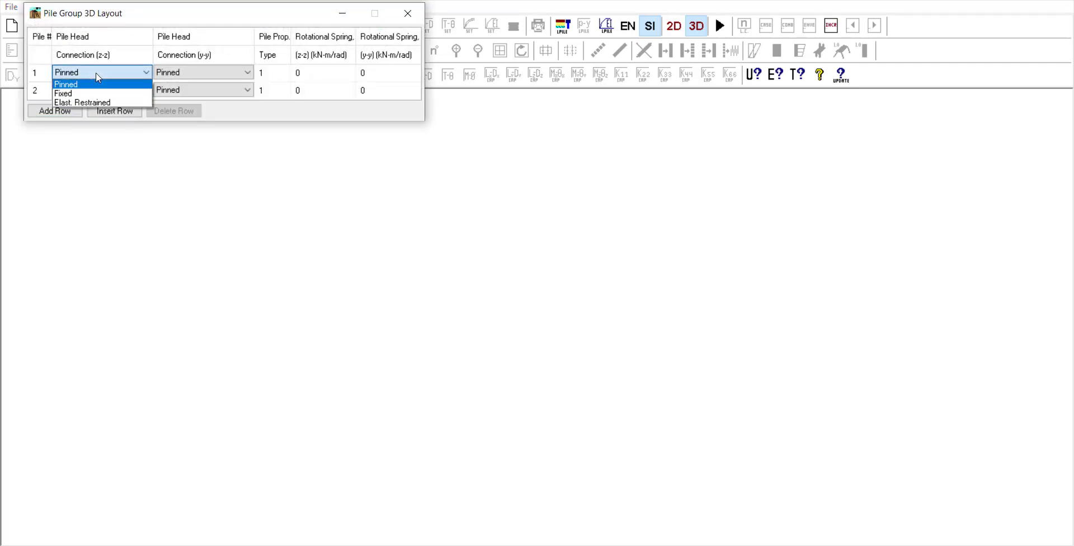
pyautogui.click(95, 74)
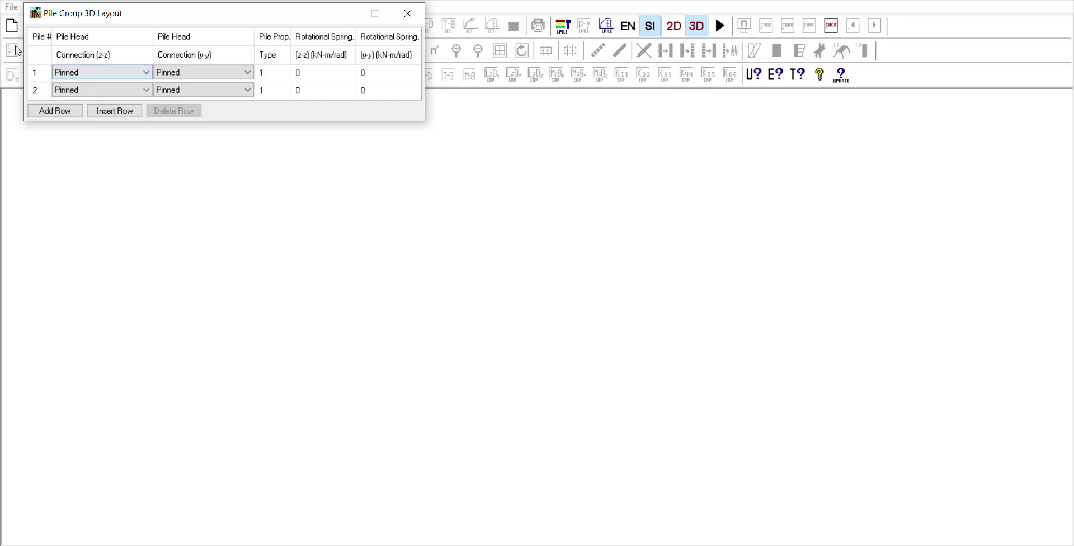
pyautogui.click(417, 16)
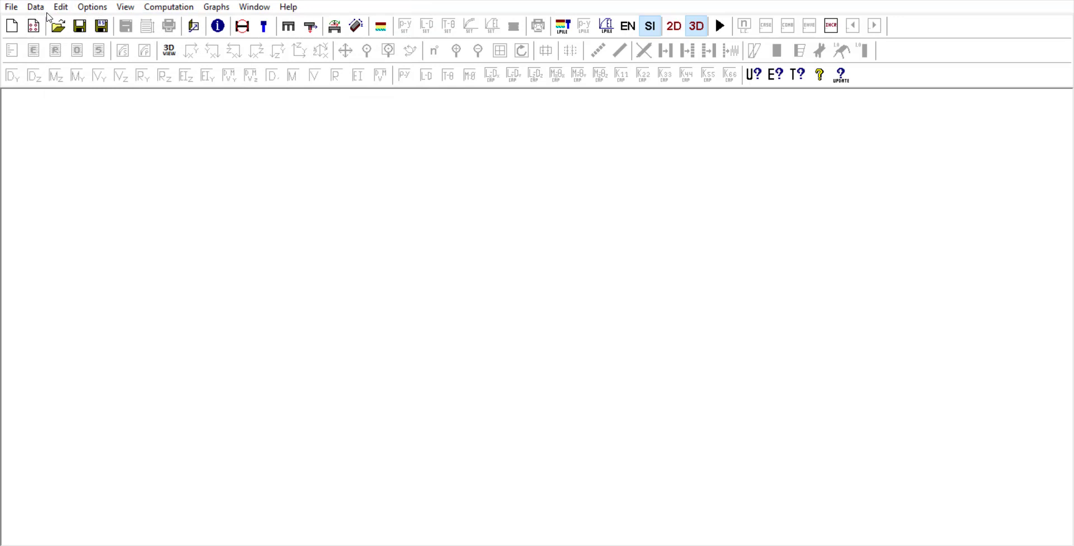
# - Open the soil layers, keep layer 1 as Soft Clay (Matlock) and set its bottom depth to 3 m
pyautogui.click(45, 11)
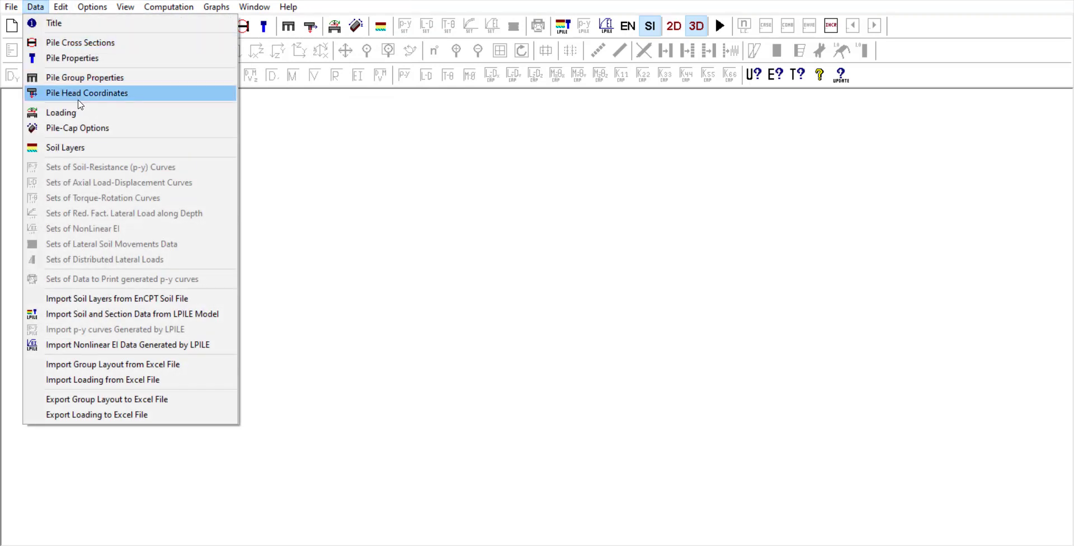
pyautogui.click(92, 149)
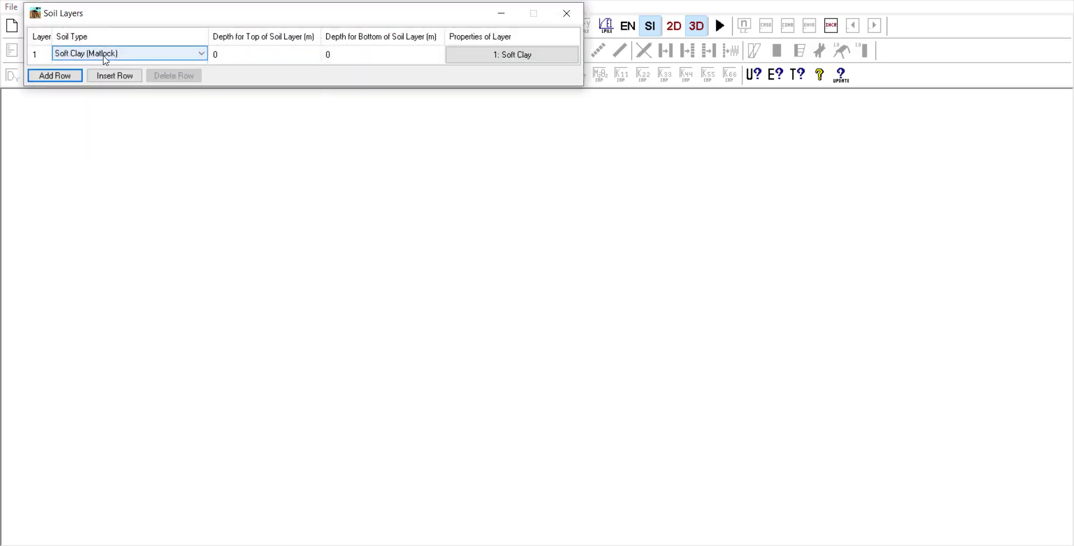
pyautogui.click(85, 55)
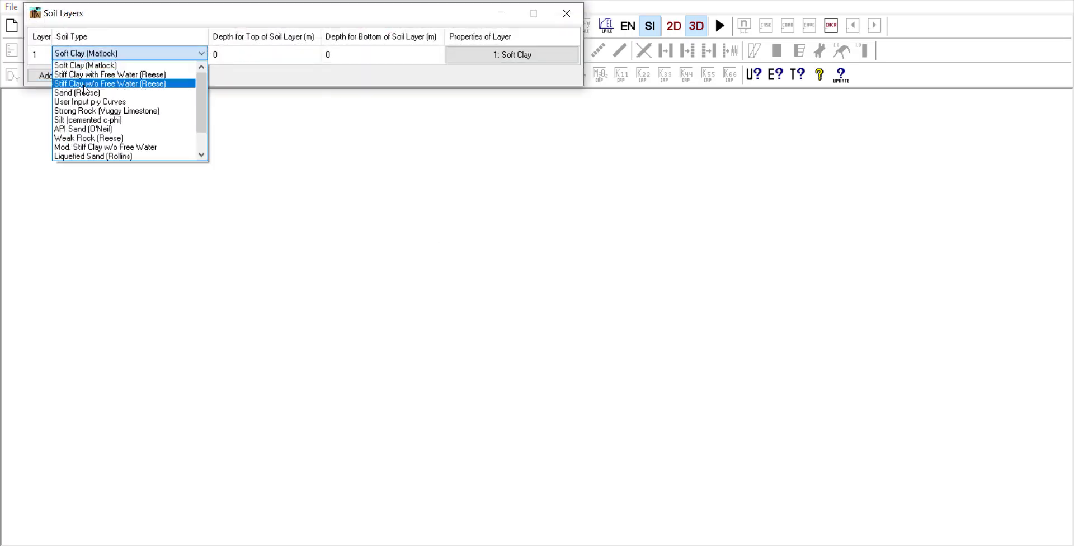
pyautogui.click(85, 68)
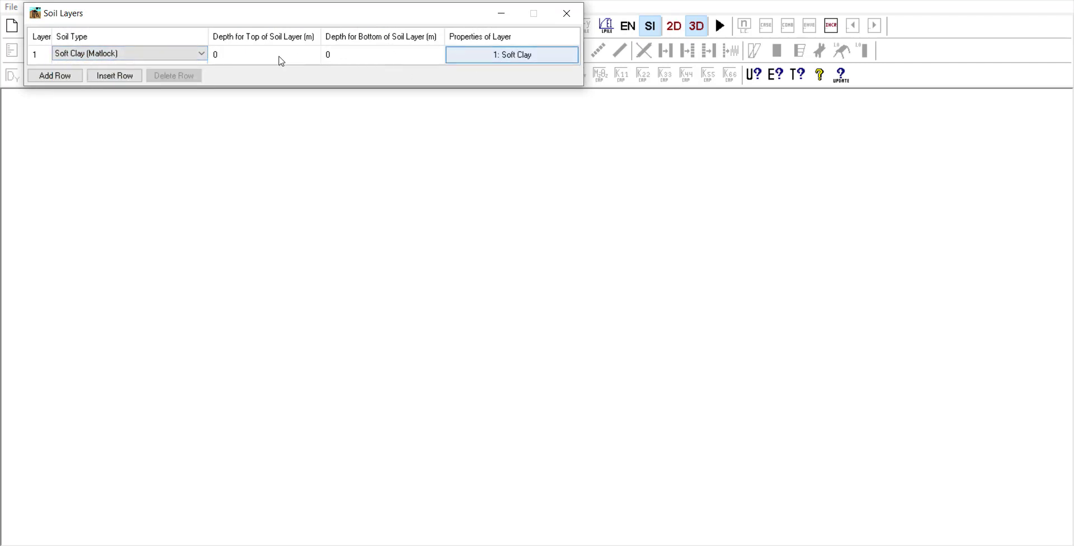
pyautogui.click(347, 56)
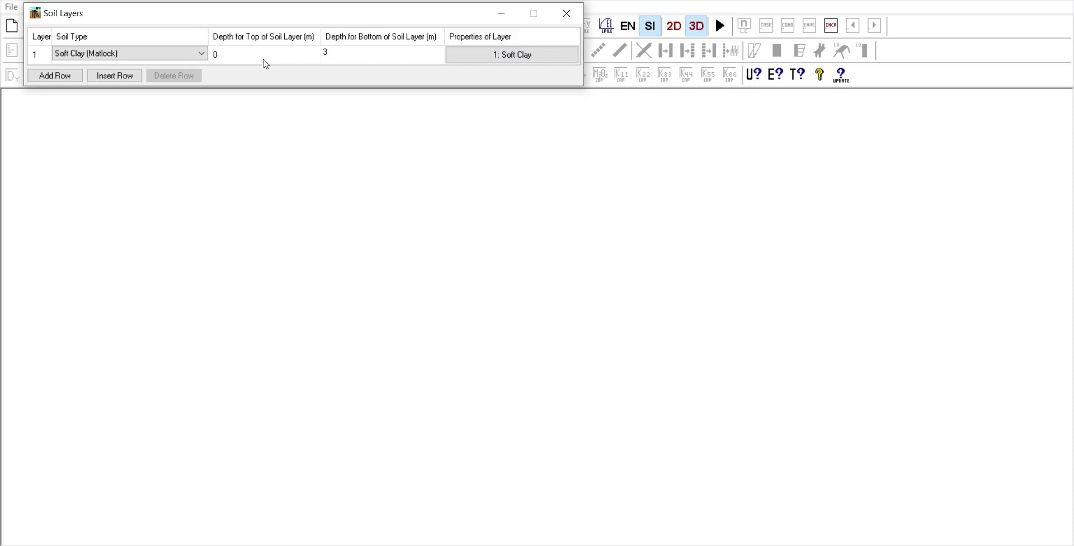
# - In the soft clay layer's properties, set effective unit weight to 15 kN/m^3 and undrained cohesion to 15 kN/m^2 at top and bottom
pyautogui.click(514, 58)
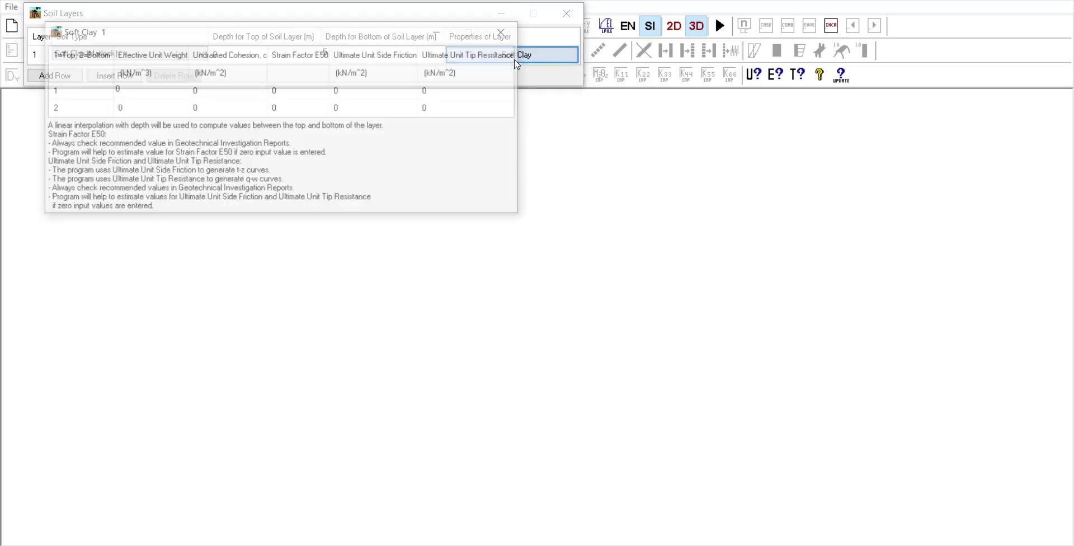
pyautogui.click(132, 89)
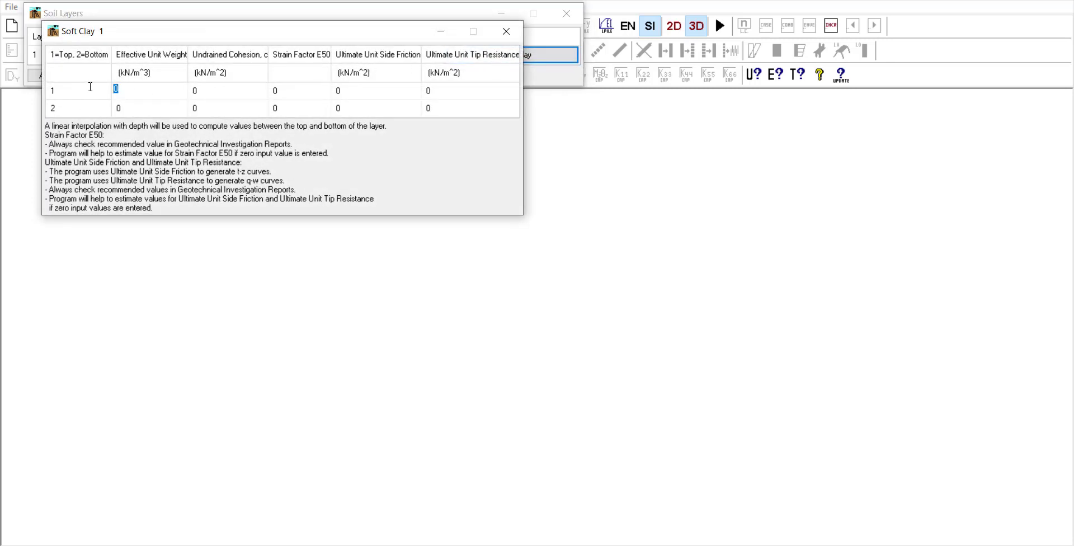
pyautogui.write('15')
pyautogui.click(131, 112)
pyautogui.click(240, 94)
pyautogui.click(216, 106)
# - Set the soft clay's strain factor E50 to 0.002 at the top and bottom of the layer
pyautogui.click(300, 89)
pyautogui.click(299, 88)
pyautogui.write('.002')
pyautogui.click(302, 106)
pyautogui.click(290, 91)
pyautogui.click(288, 90)
pyautogui.click(291, 108)
pyautogui.write('.0')
# - Set the soft clay's ultimate unit side friction to 1000 kN/m^2 and ultimate unit tip resistance to 10000 kN/m^2 at top and bottom
pyautogui.click(352, 95)
pyautogui.click(347, 112)
pyautogui.write('100')
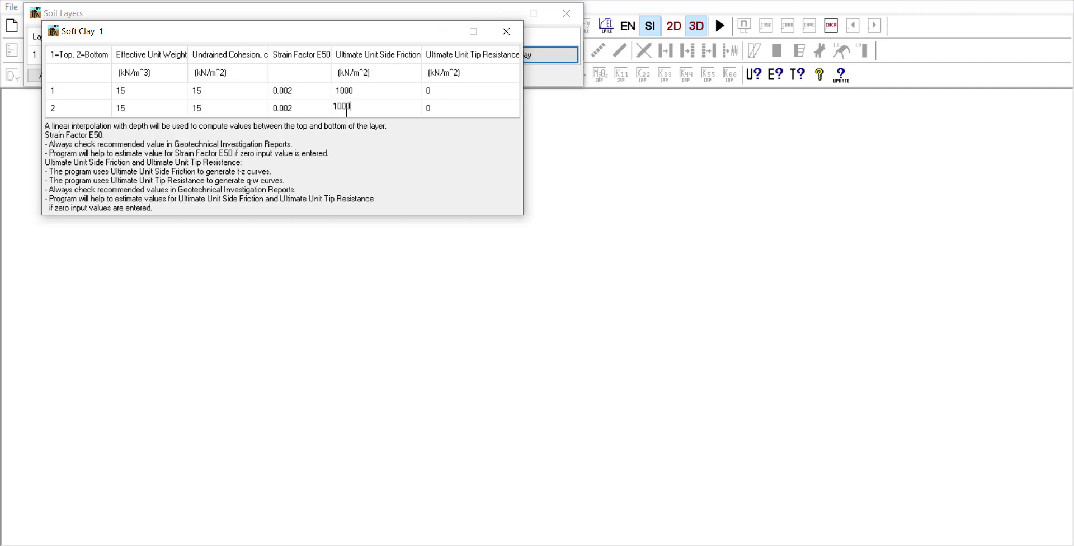
pyautogui.write('0')
pyautogui.click(466, 90)
pyautogui.write('10000')
pyautogui.click(445, 114)
# - Set the soft clay's strain factor E50 to 0 at the top and bottom of the layer
pyautogui.click(311, 110)
pyautogui.press('BackSpace')
pyautogui.click(642, 300)
pyautogui.click(254, 81)
pyautogui.click(630, 302)
pyautogui.click(302, 97)
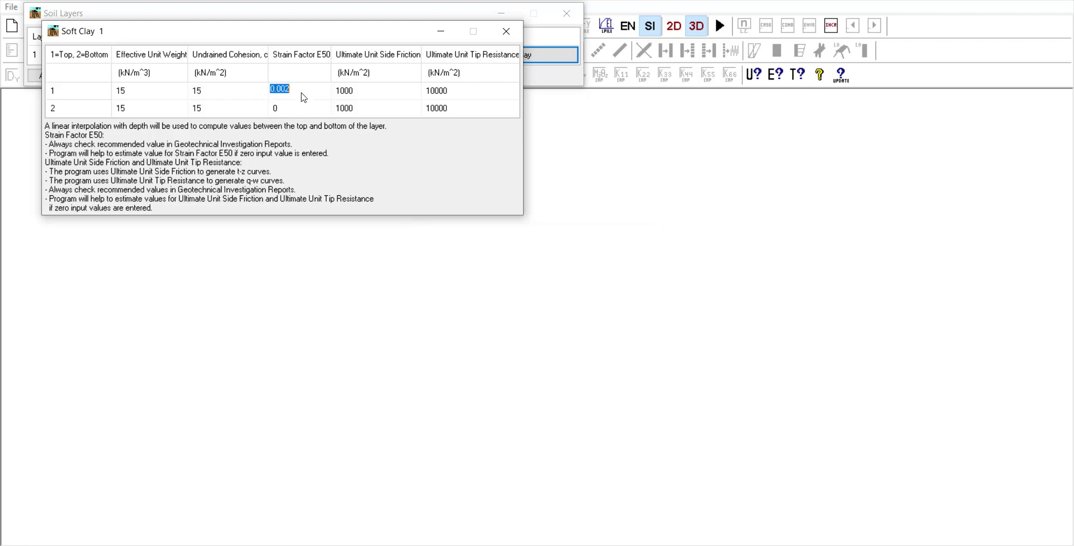
pyautogui.write('0')
# - Switch to the Chrome browser and open a new tab for looking up reference material
pyautogui.click(485, 334)
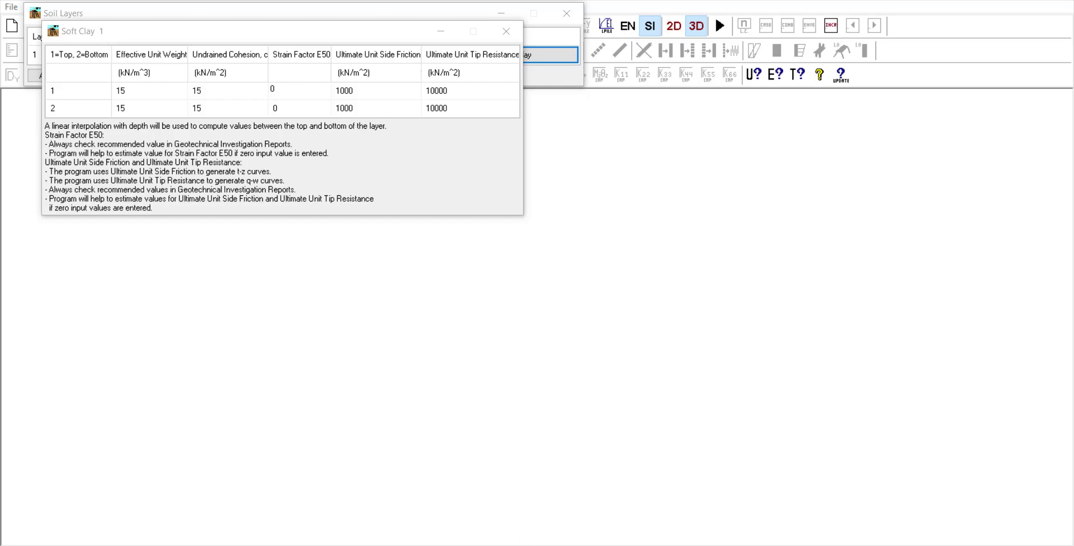
pyautogui.rightClick(460, 513)
pyautogui.click(434, 495)
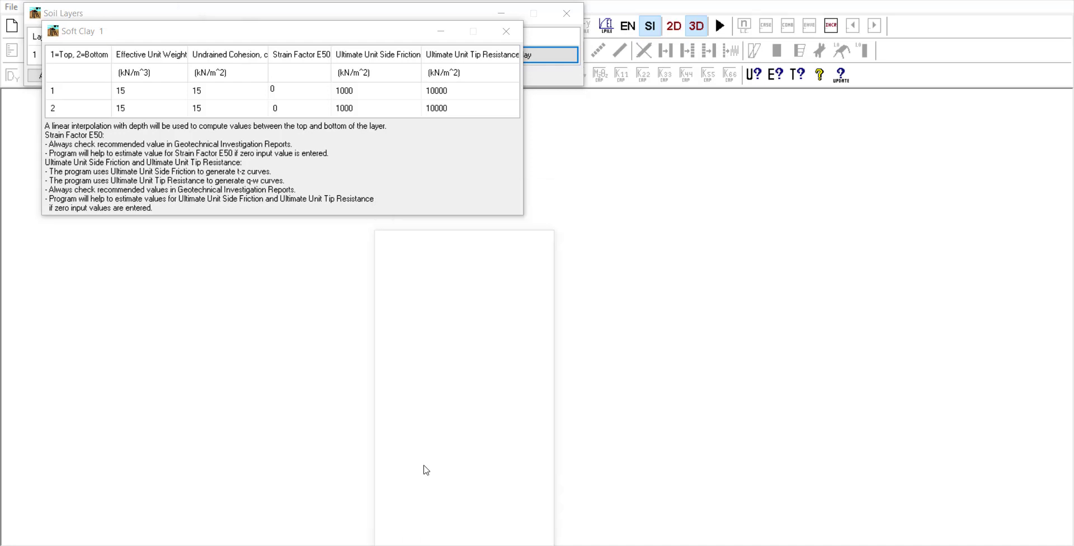
pyautogui.click(531, 328)
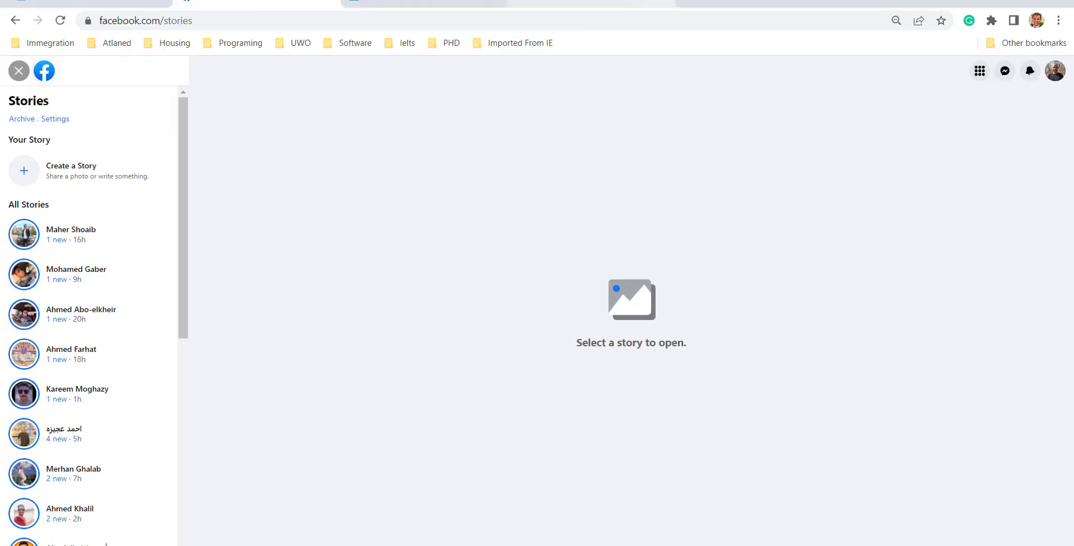
pyautogui.hotkey('ctrl', 't')
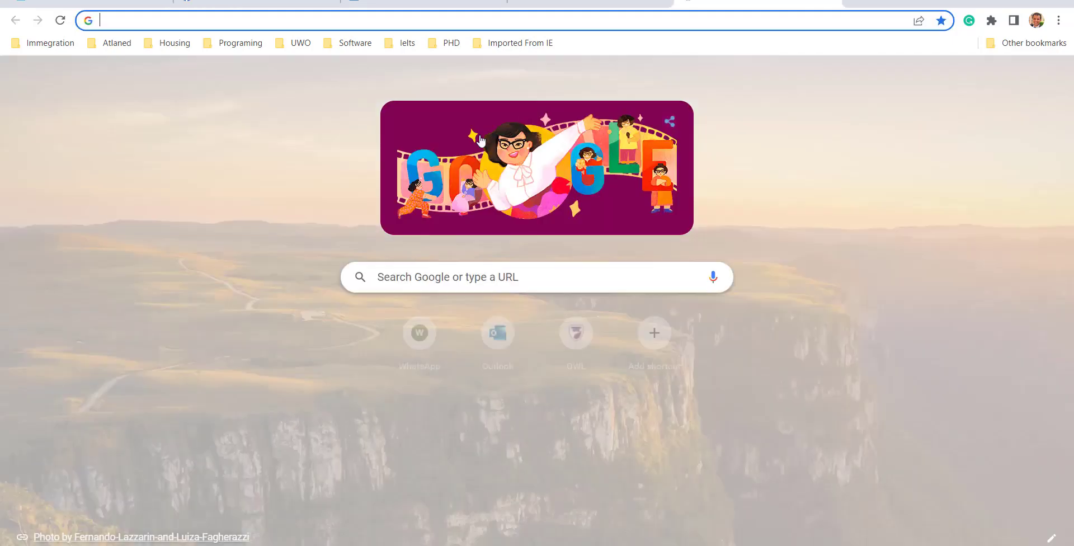
# - Search Google for "fhwa manual for driven piles"
pyautogui.click(290, 13)
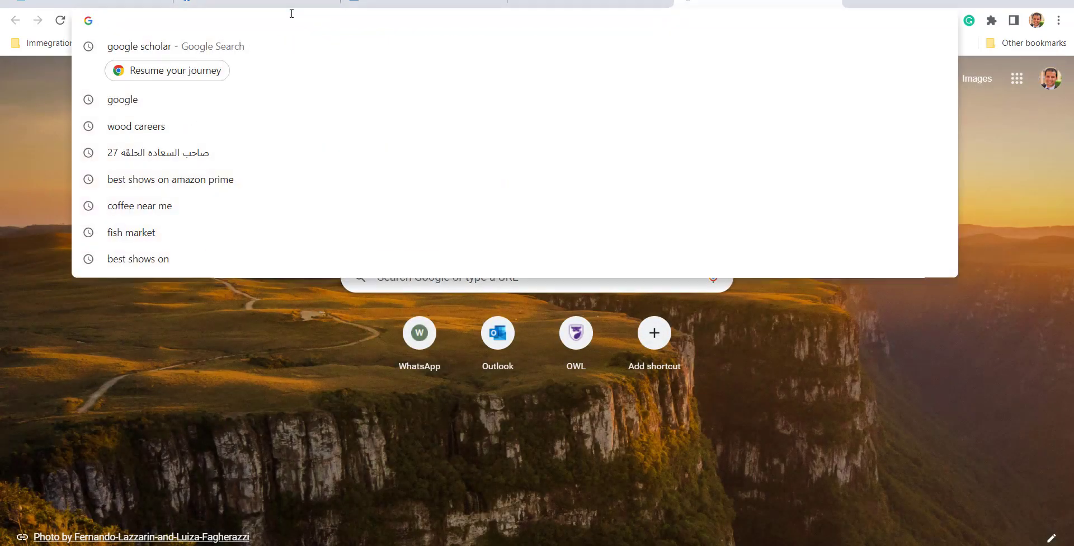
pyautogui.write('FHWA')
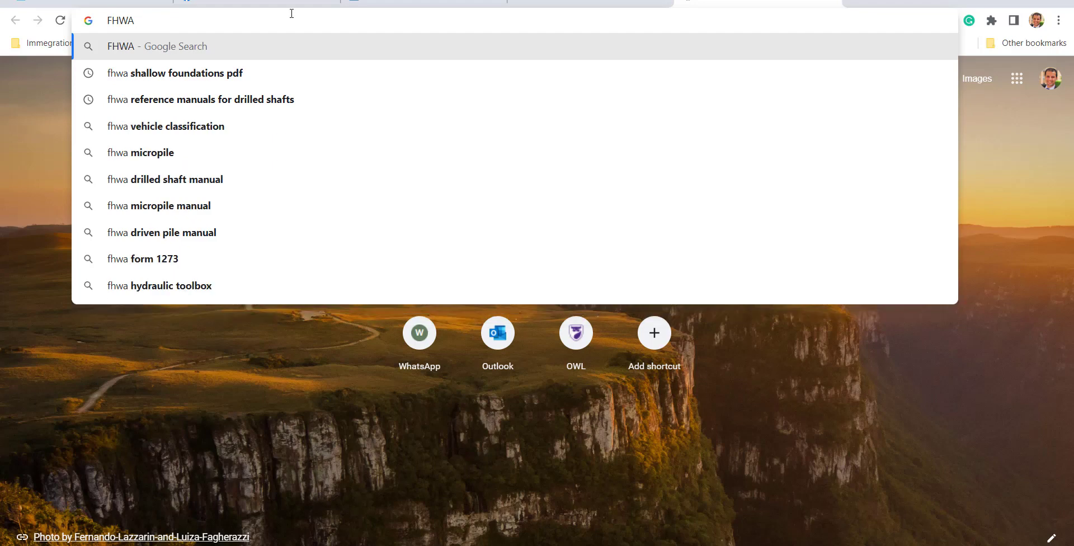
pyautogui.write(' for ')
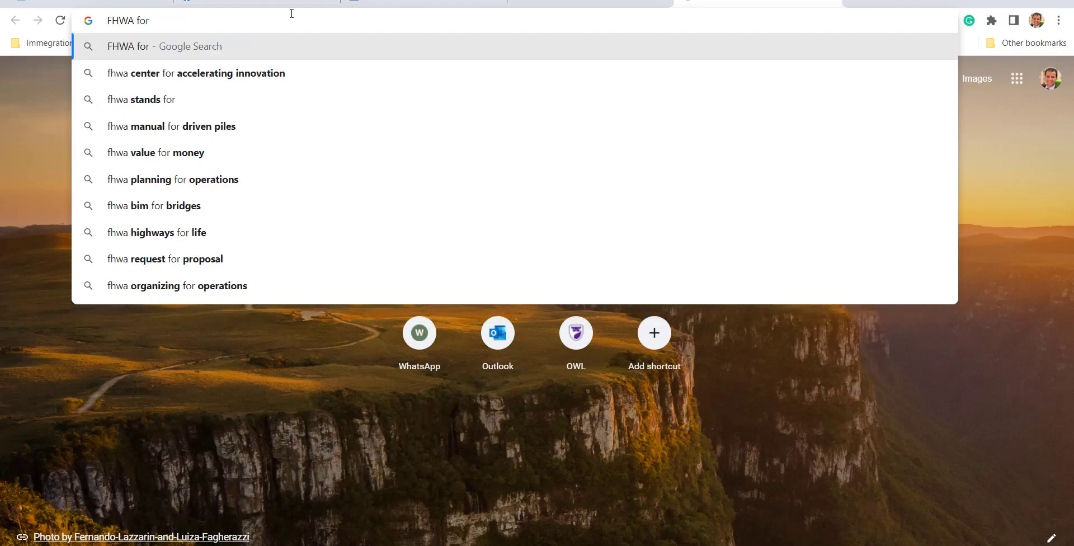
pyautogui.write('driven')
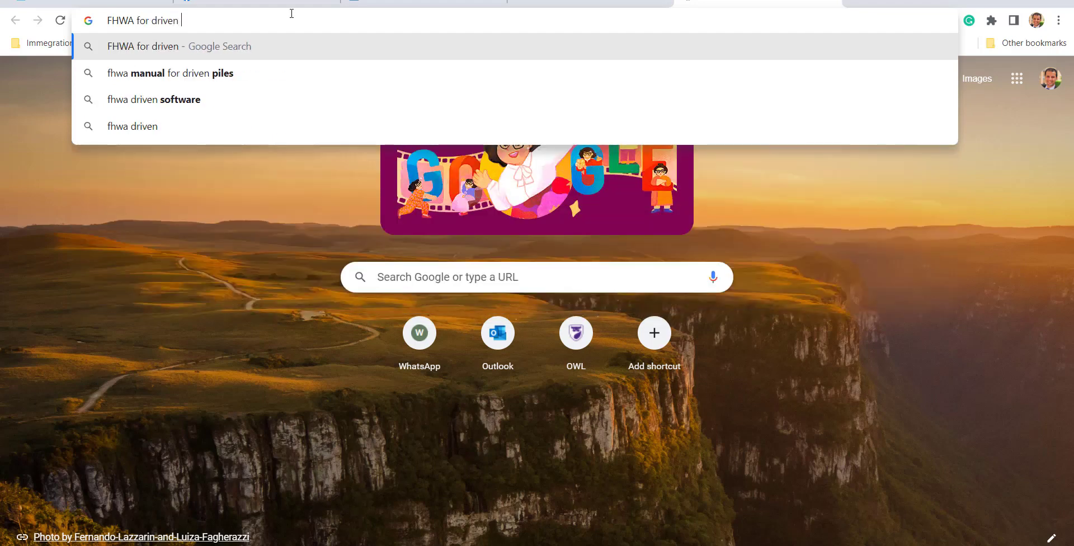
pyautogui.press('Down')
pyautogui.press('Return')
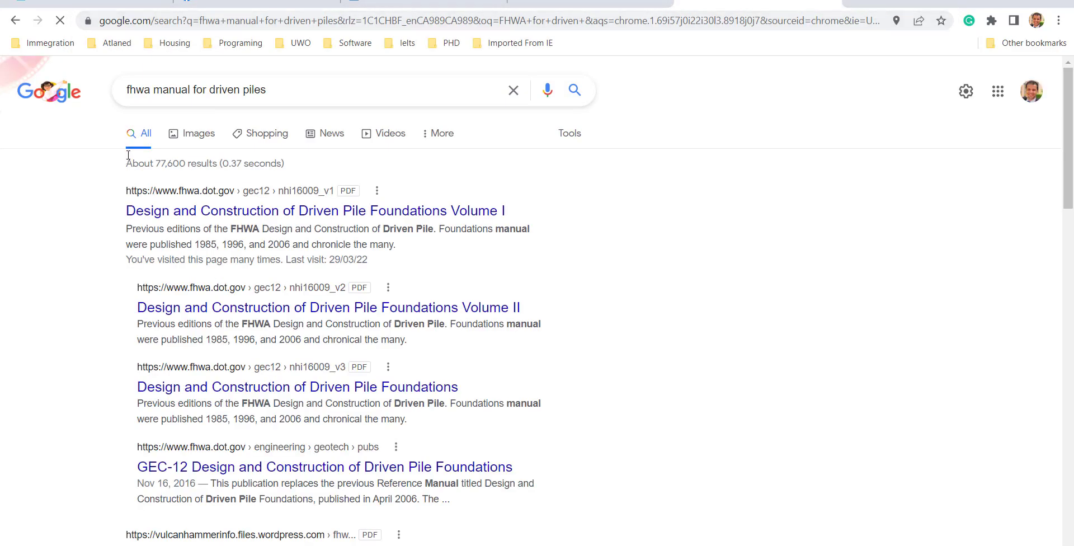
# - Open the PDF "Design and Construction of Driven Pile Foundations Volume I" from fhwa.dot.gov in a separate tab and bring it up
pyautogui.rightClick(344, 222)
pyautogui.click(359, 225)
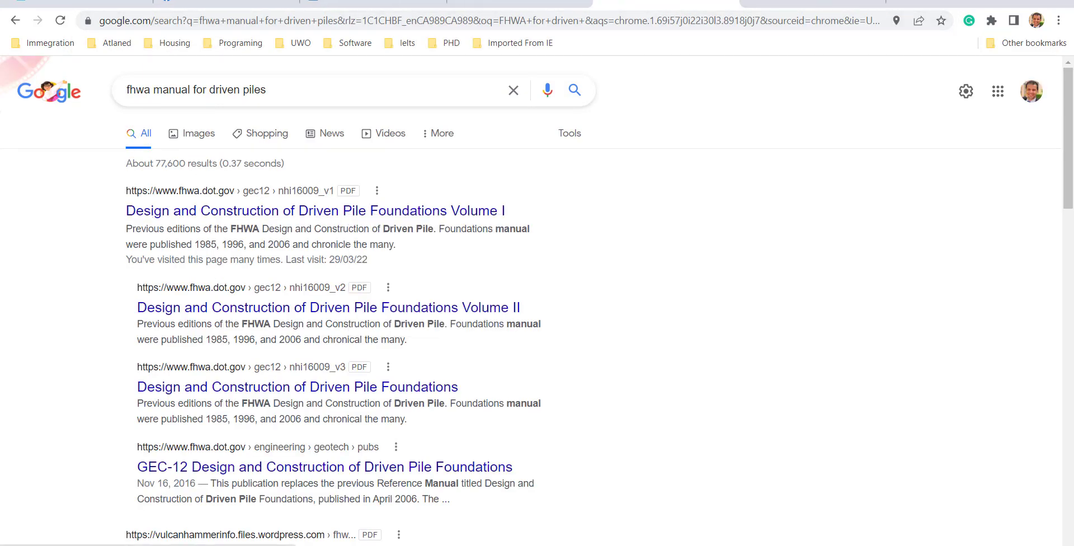
pyautogui.click(768, 5)
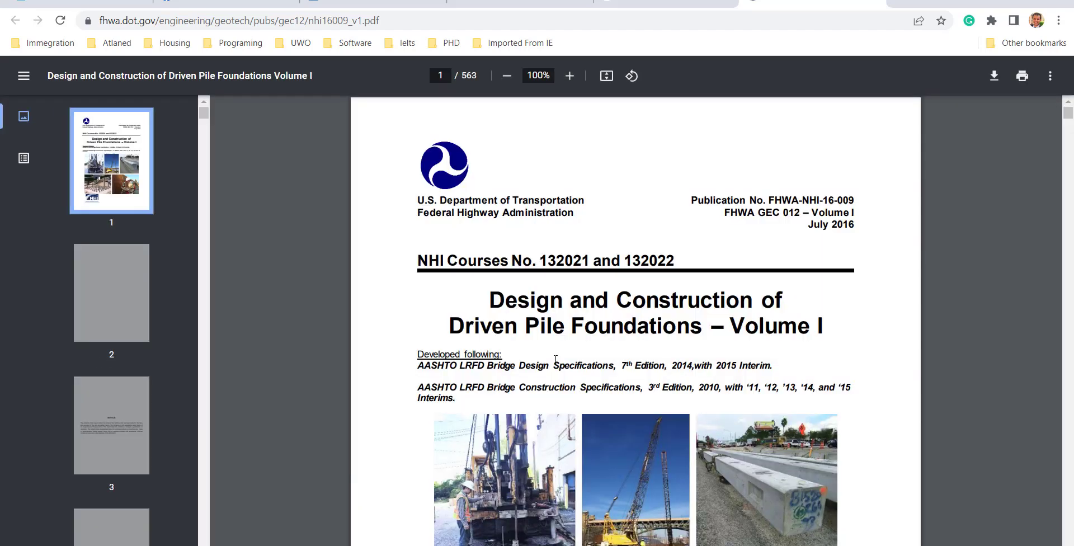
# - Look through the manual's table of contents for the chapter 7 sections on nominal resistance of single piles and pile groups
pyautogui.scroll(-7, 378, 346)
pyautogui.scroll(-20, 378, 347)
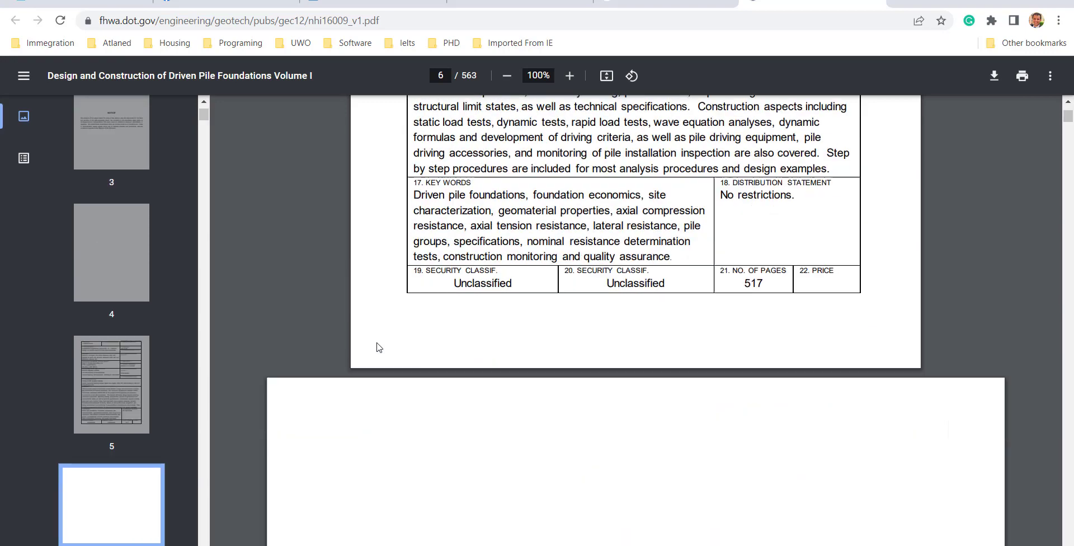
pyautogui.scroll(-20, 378, 347)
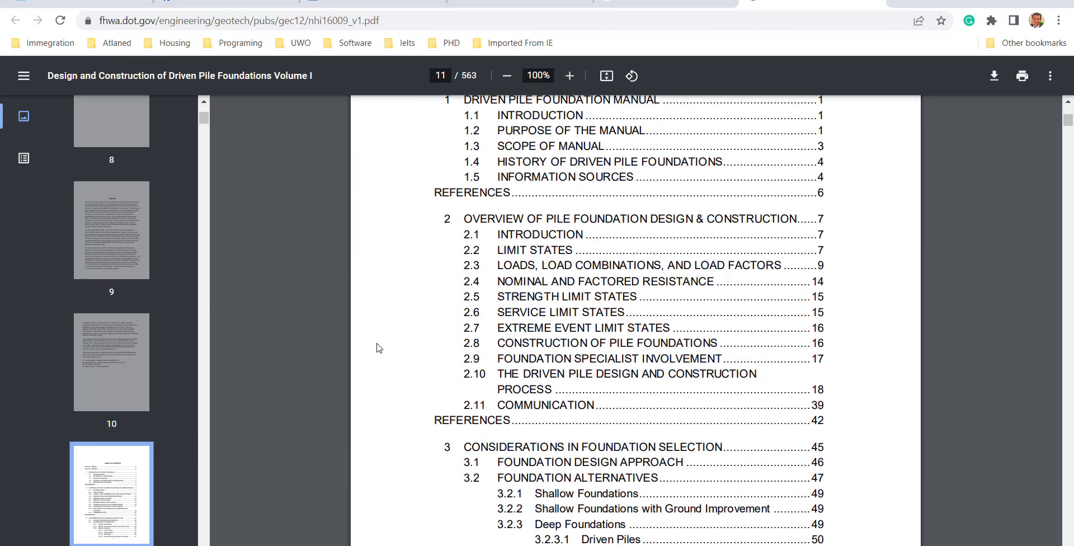
pyautogui.scroll(-10, 378, 347)
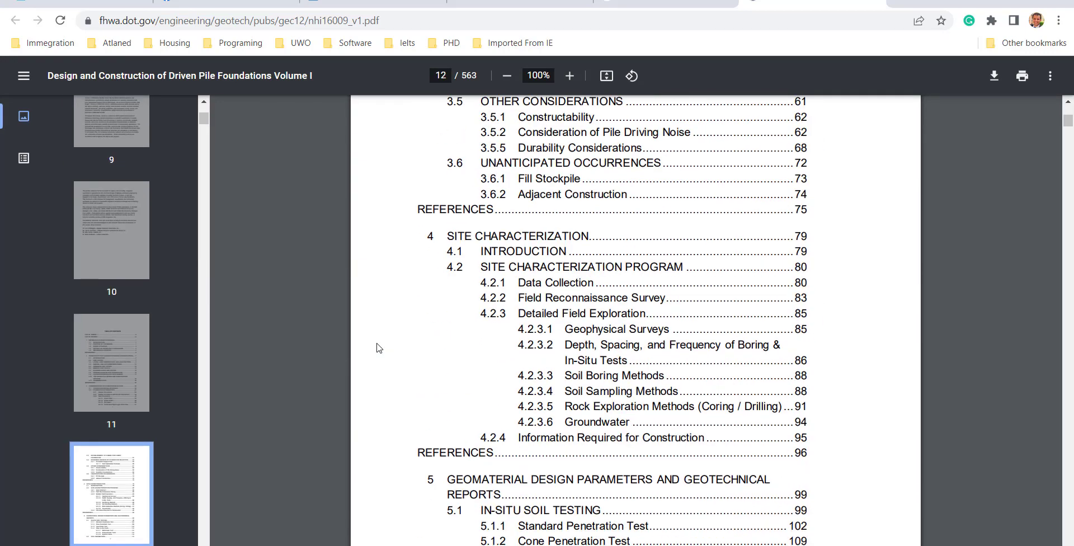
pyautogui.scroll(-12, 378, 346)
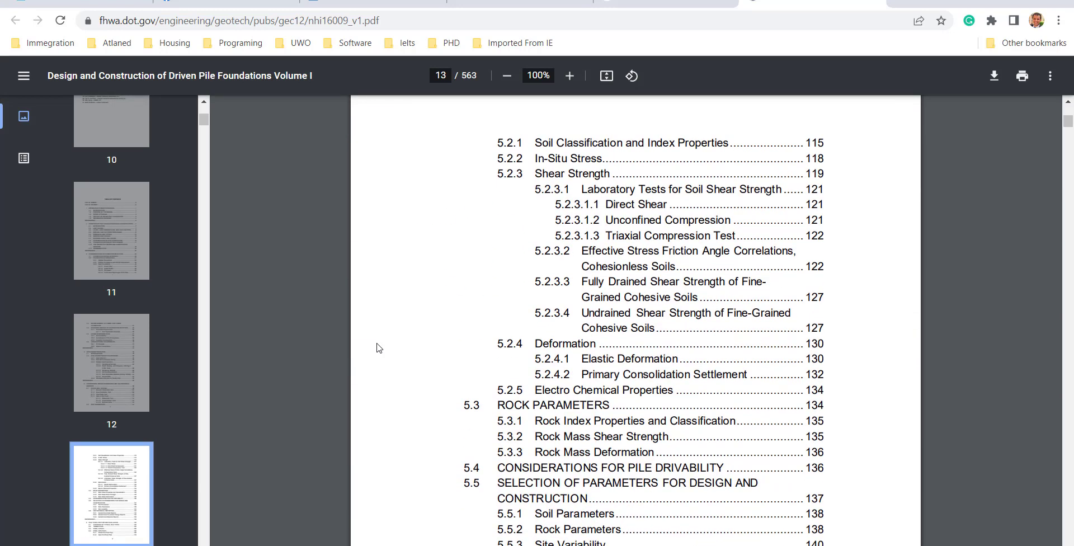
pyautogui.scroll(-8, 380, 350)
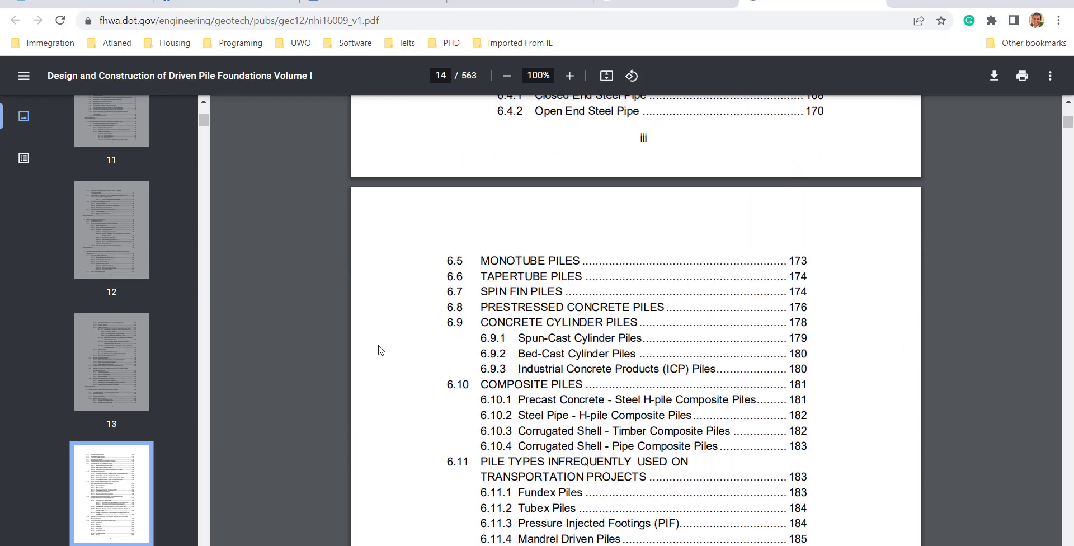
pyautogui.scroll(-8, 379, 350)
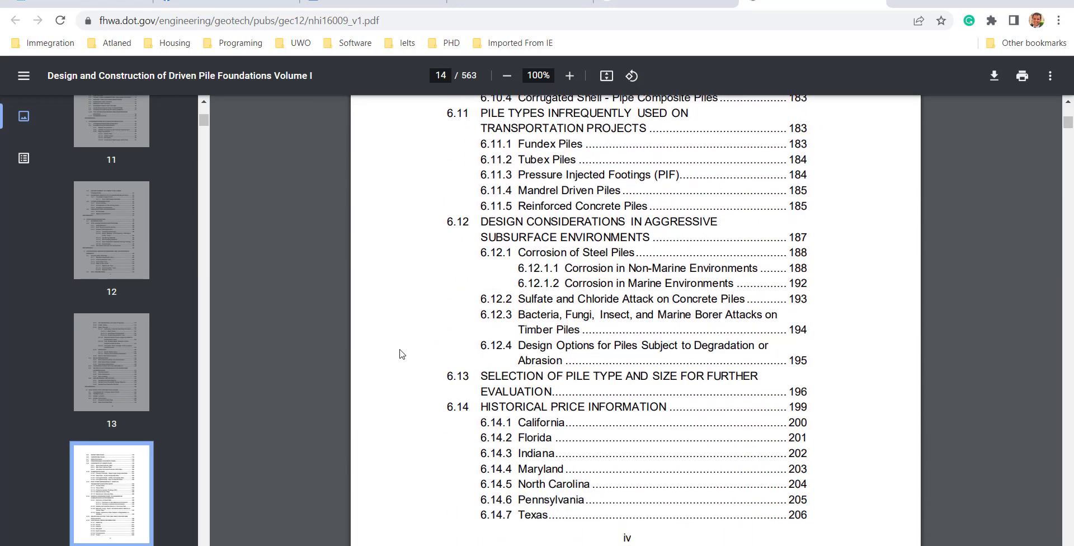
pyautogui.scroll(-5, 441, 361)
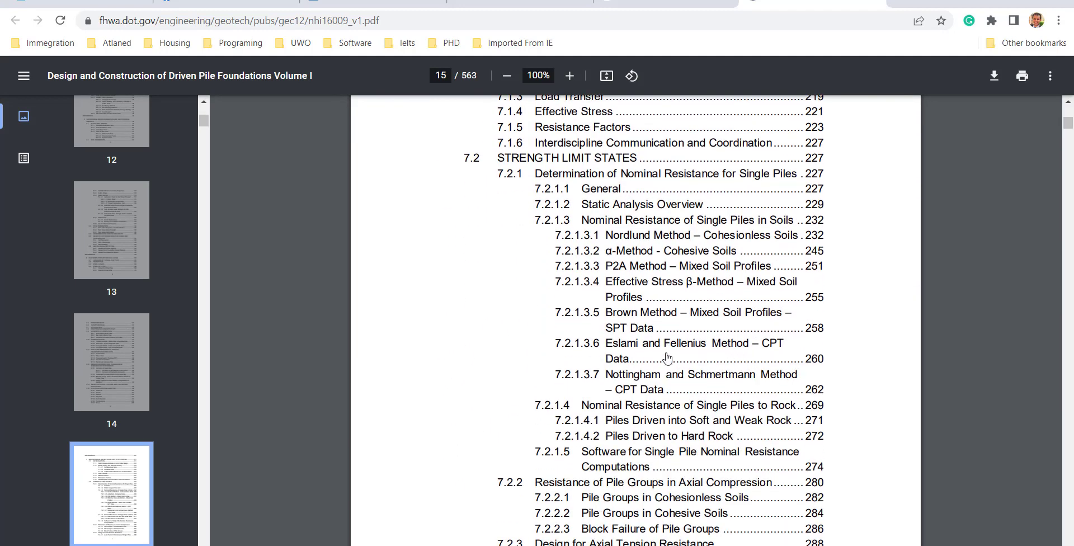
pyautogui.scroll(-1, 669, 369)
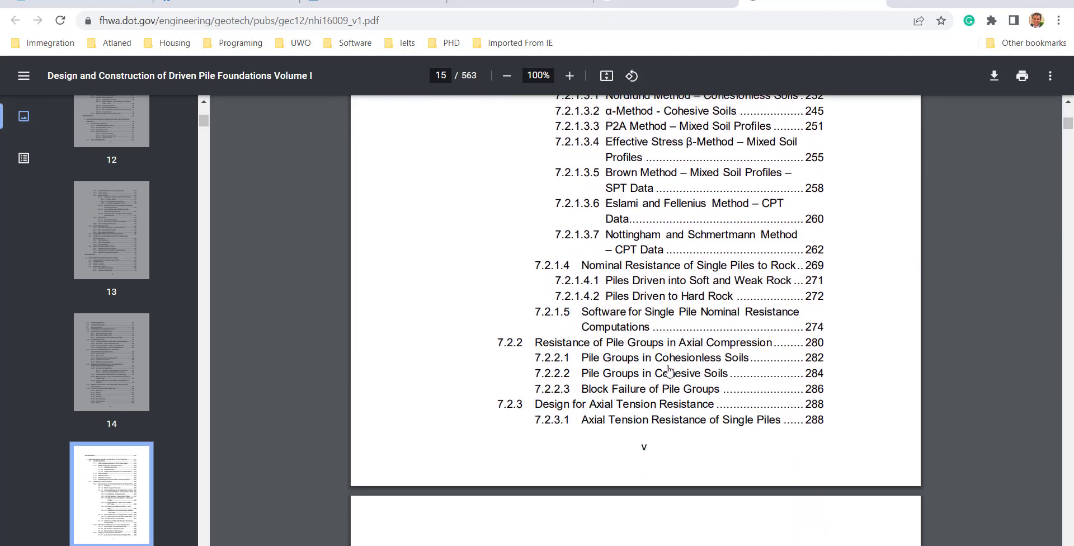
# - Go to section 7.2.3.1, Axial Tension Resistance of Single Piles, and examine the following pages on pile group uplift resistance
pyautogui.click(704, 426)
pyautogui.scroll(-20, 627, 392)
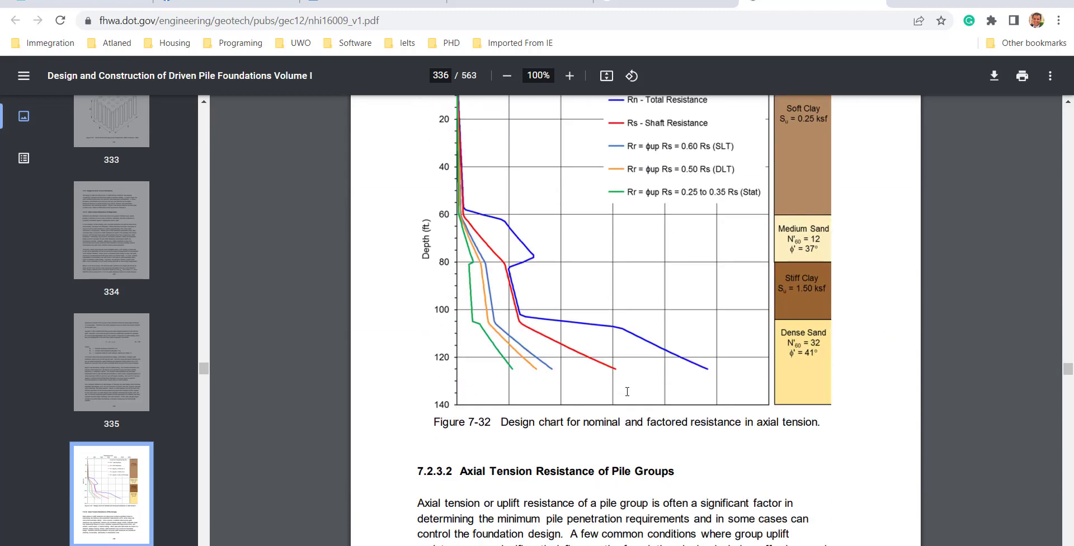
pyautogui.scroll(5, 627, 392)
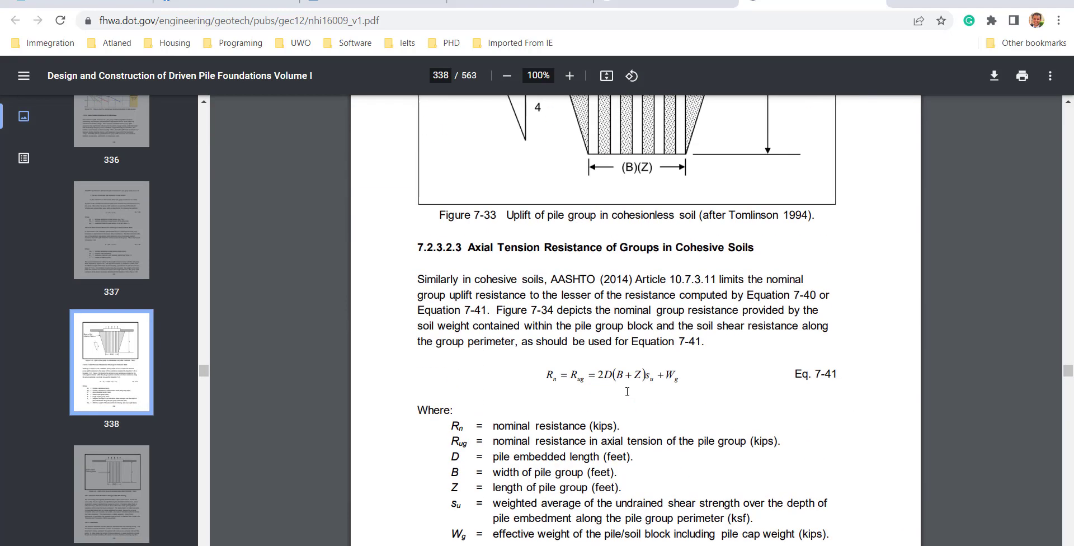
pyautogui.scroll(5, 627, 392)
pyautogui.scroll(-20, 627, 391)
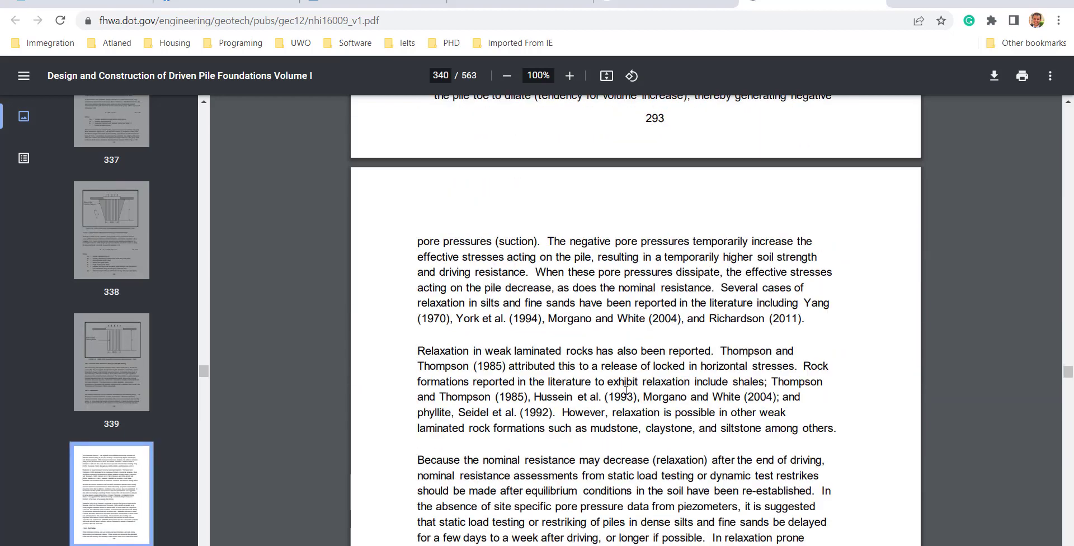
# - Examine the manual's pages on soil setup, including Table 7-16, and on pore pressures, nominal lateral resistance and dewatering effects
pyautogui.scroll(-9, 625, 390)
pyautogui.scroll(-17, 623, 389)
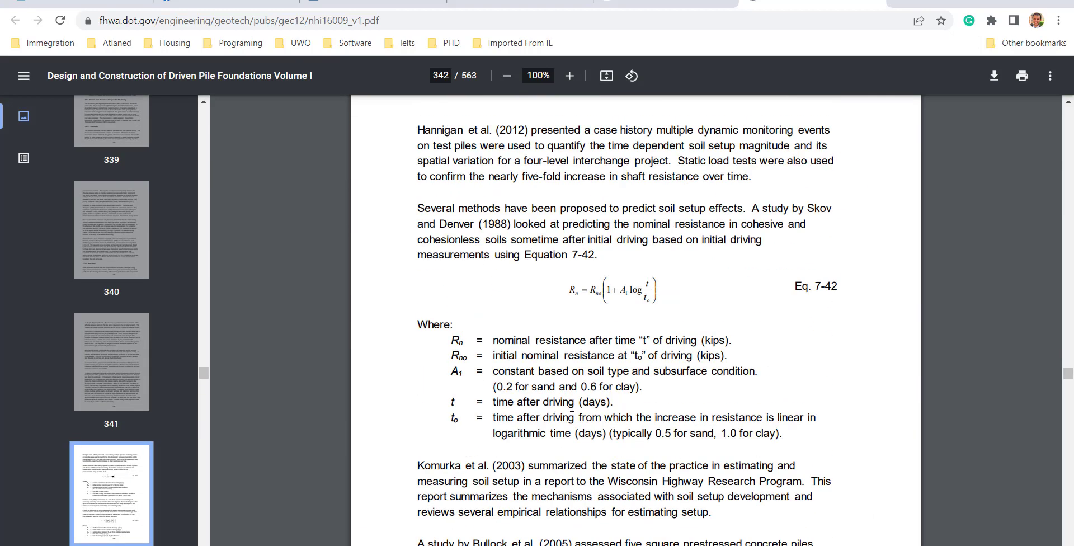
pyautogui.scroll(2, 571, 407)
pyautogui.scroll(-18, 571, 406)
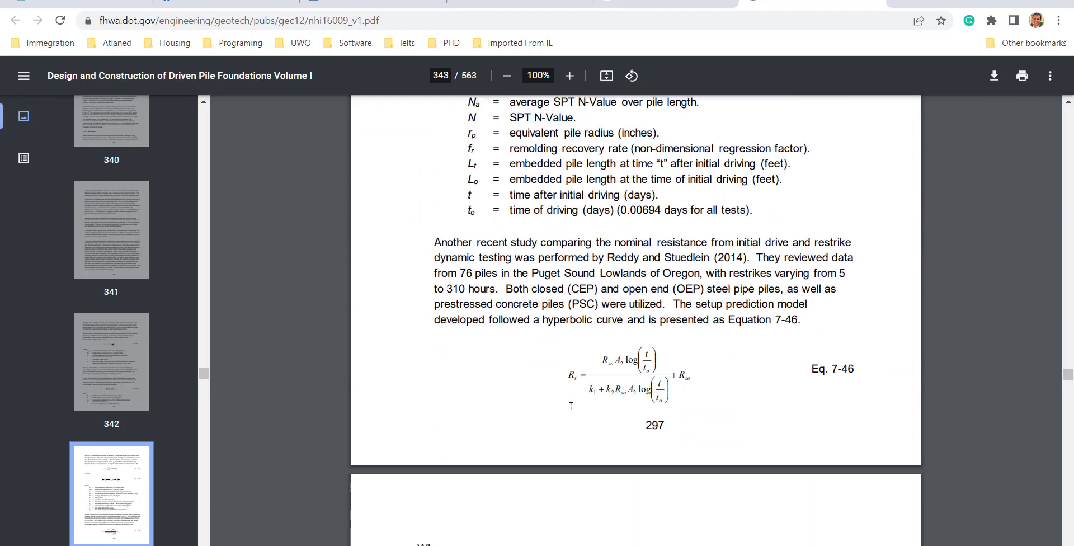
pyautogui.scroll(-19, 571, 407)
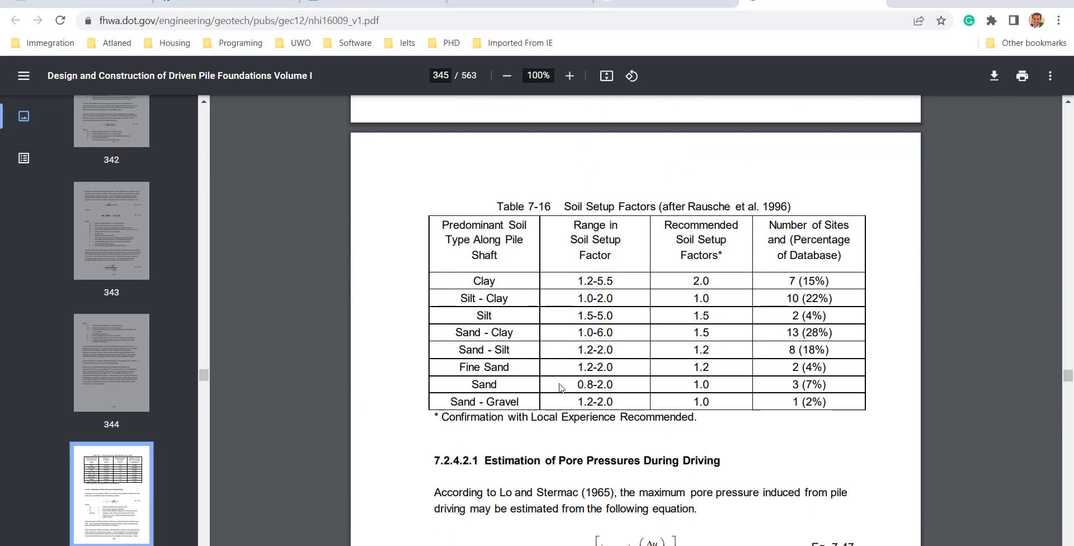
pyautogui.scroll(-16, 561, 259)
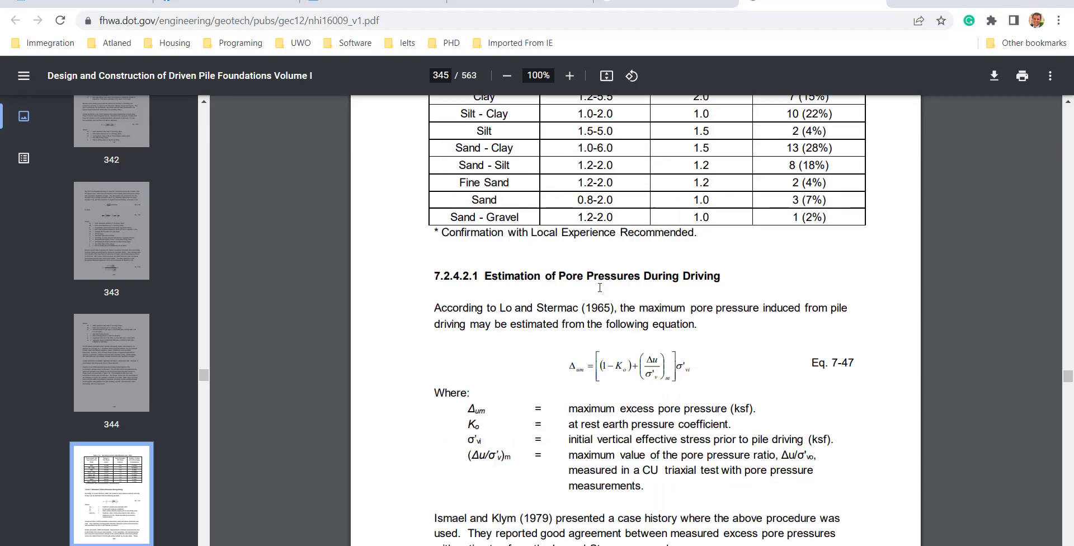
pyautogui.scroll(-20, 599, 288)
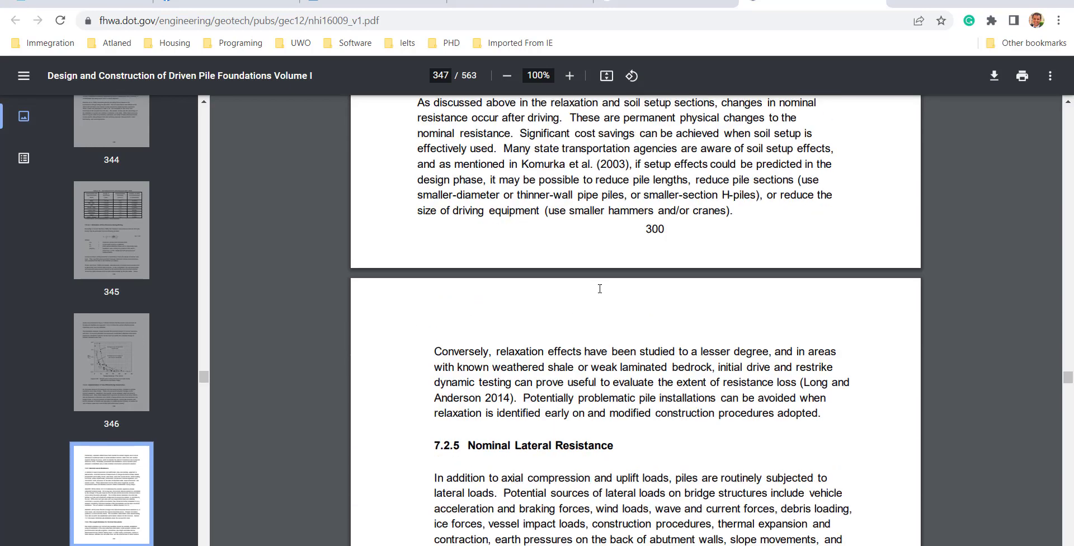
pyautogui.scroll(-20, 601, 296)
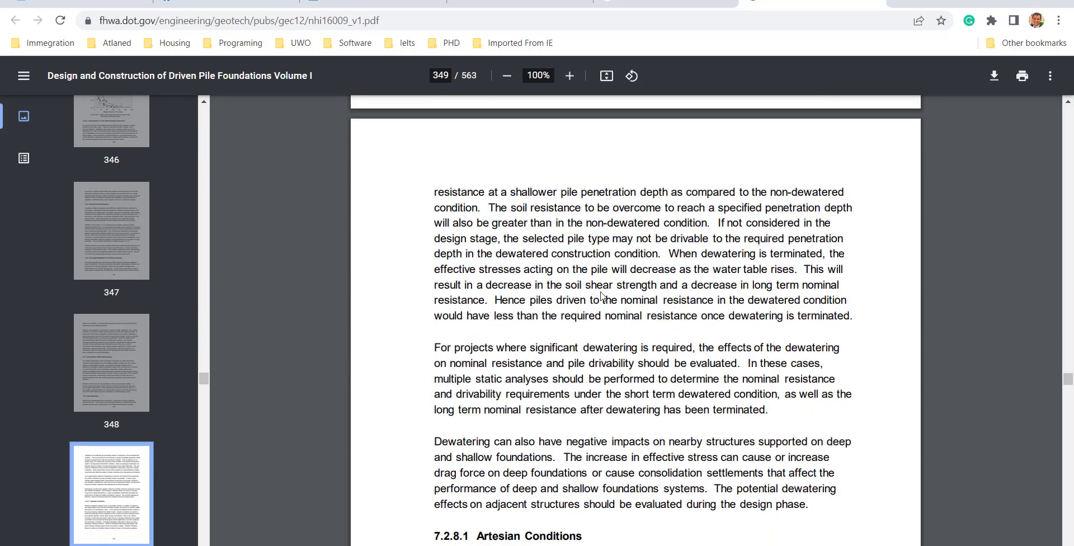
# - Go back through the manual to Table 7-10 and examine the input factors for Brown's Method
pyautogui.scroll(20, 602, 295)
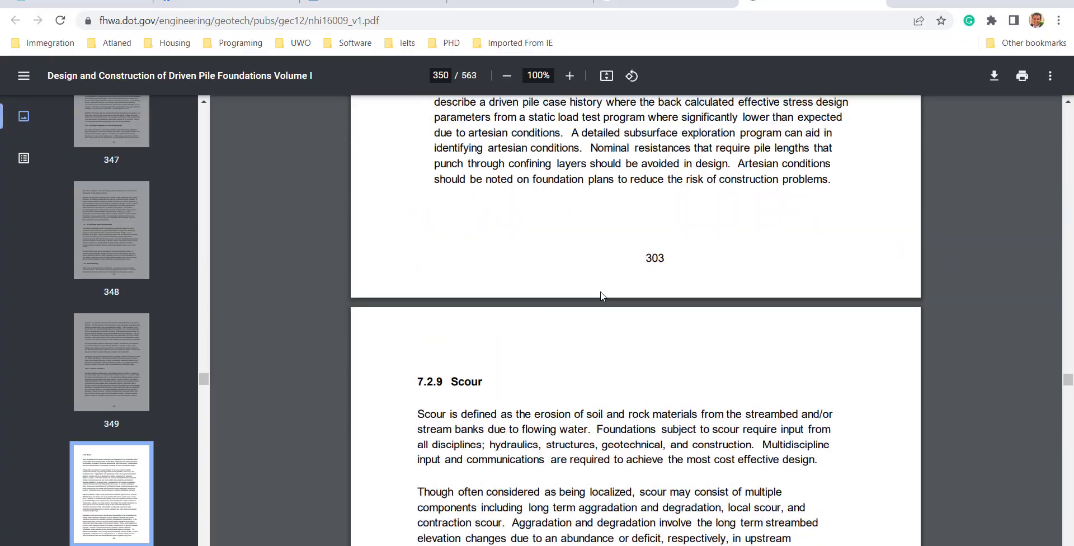
pyautogui.scroll(20, 601, 416)
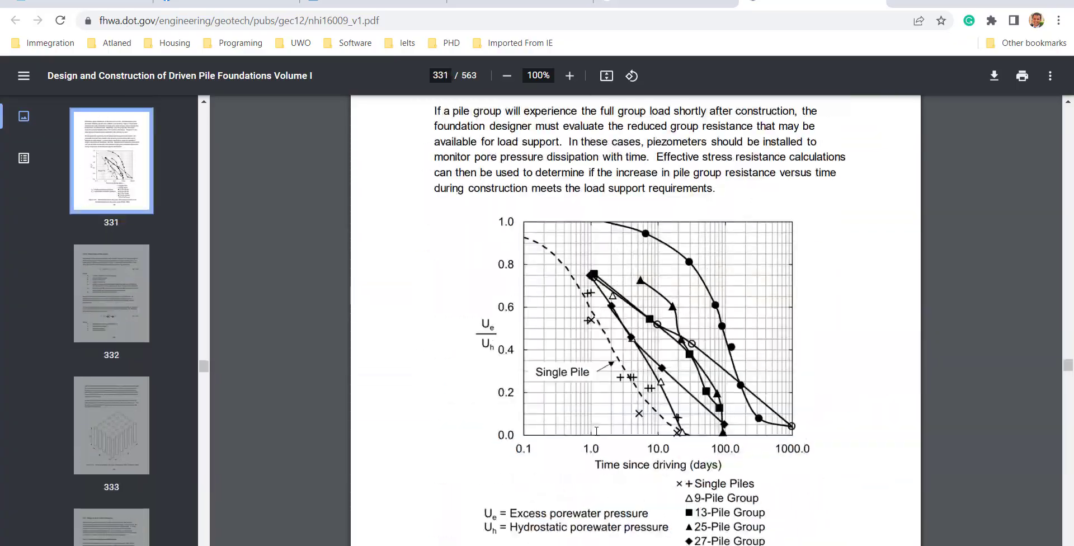
pyautogui.scroll(20, 596, 405)
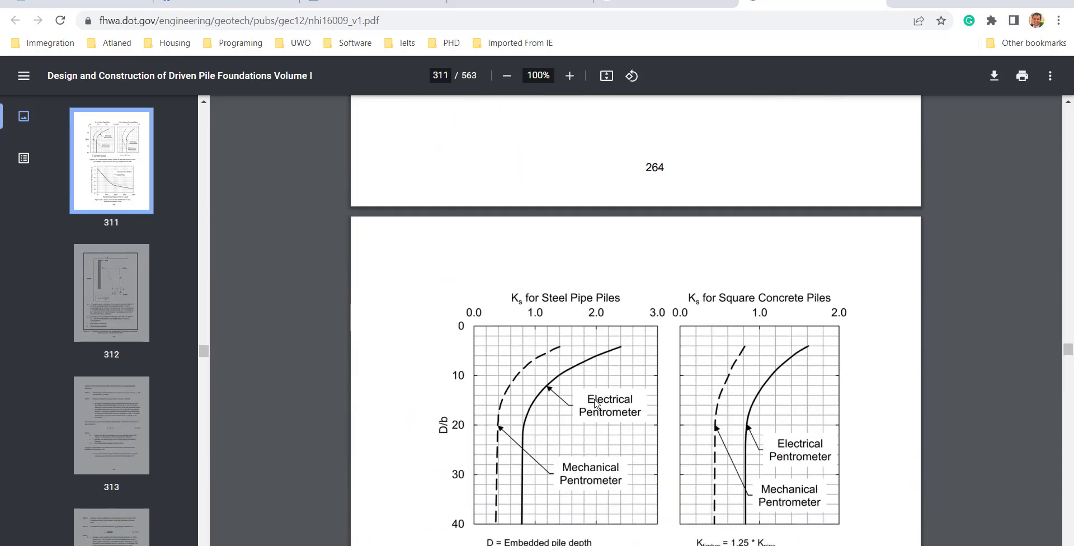
pyautogui.scroll(20, 596, 399)
pyautogui.scroll(15, 596, 399)
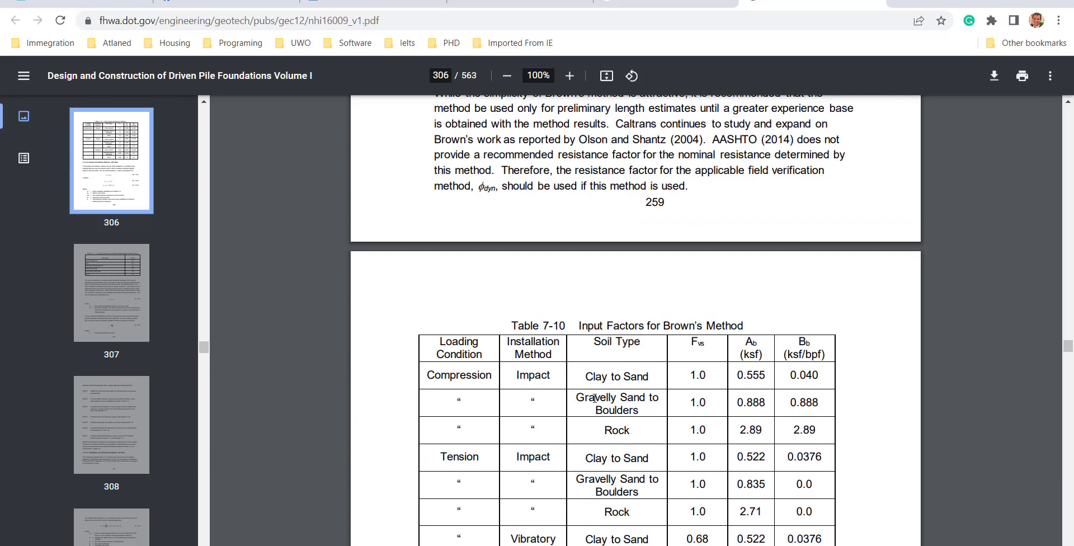
pyautogui.scroll(-1, 729, 389)
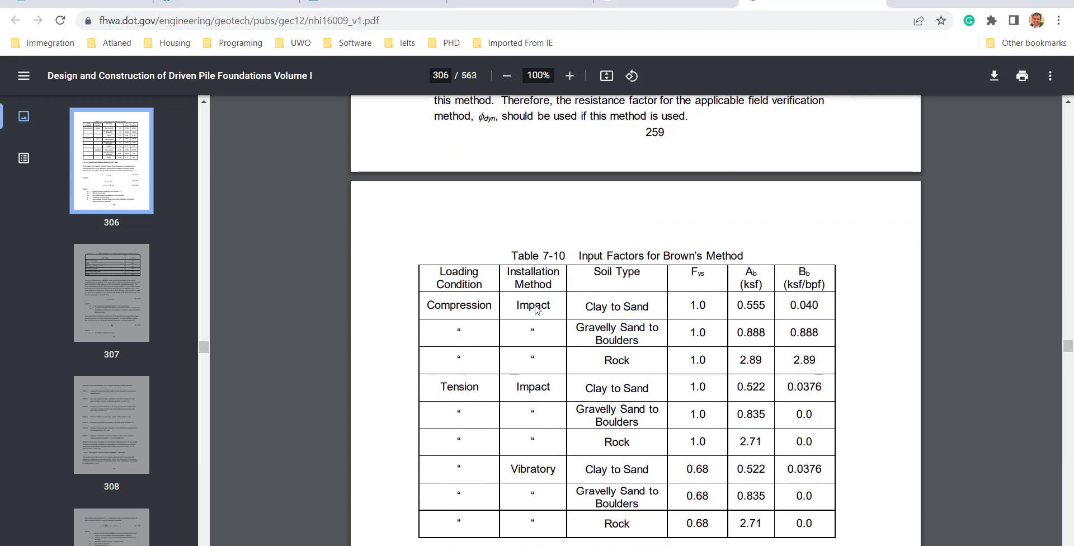
# - Examine the API method's shaft and toe resistance equations and Table 7-8, the design parameter guidelines for cohesionless siliceous soil
pyautogui.scroll(20, 641, 261)
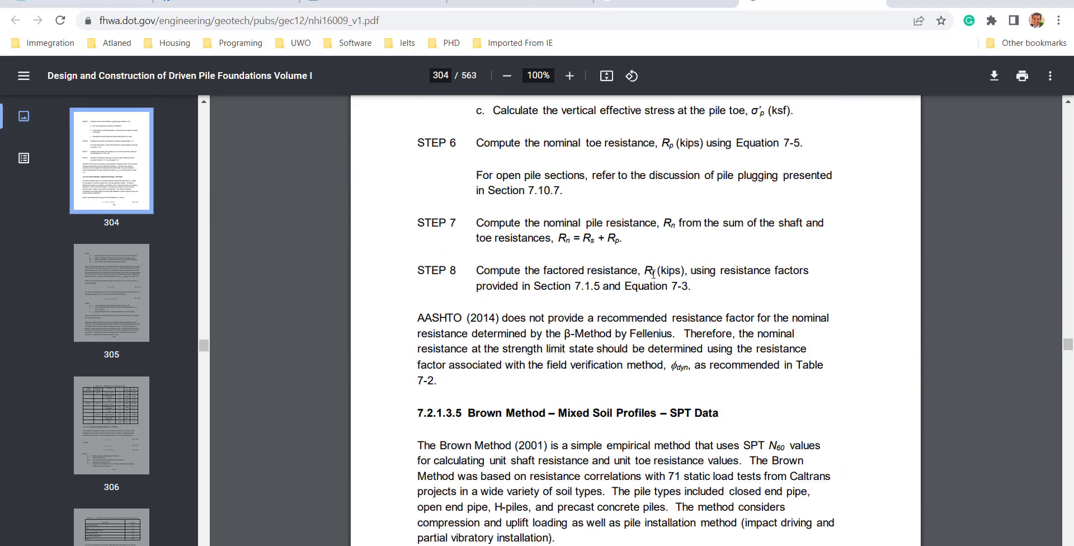
pyautogui.scroll(20, 653, 278)
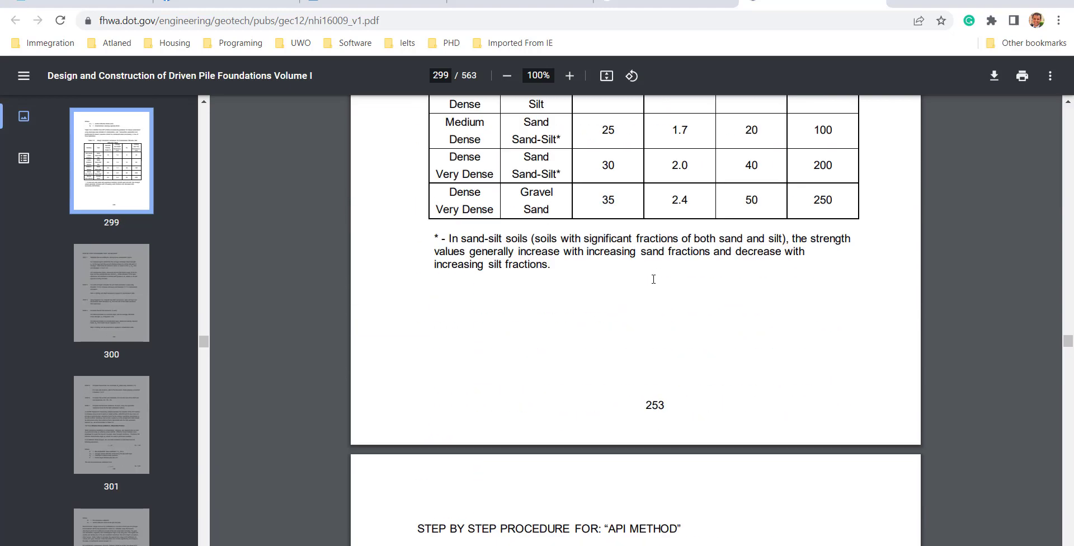
pyautogui.scroll(-10, 654, 280)
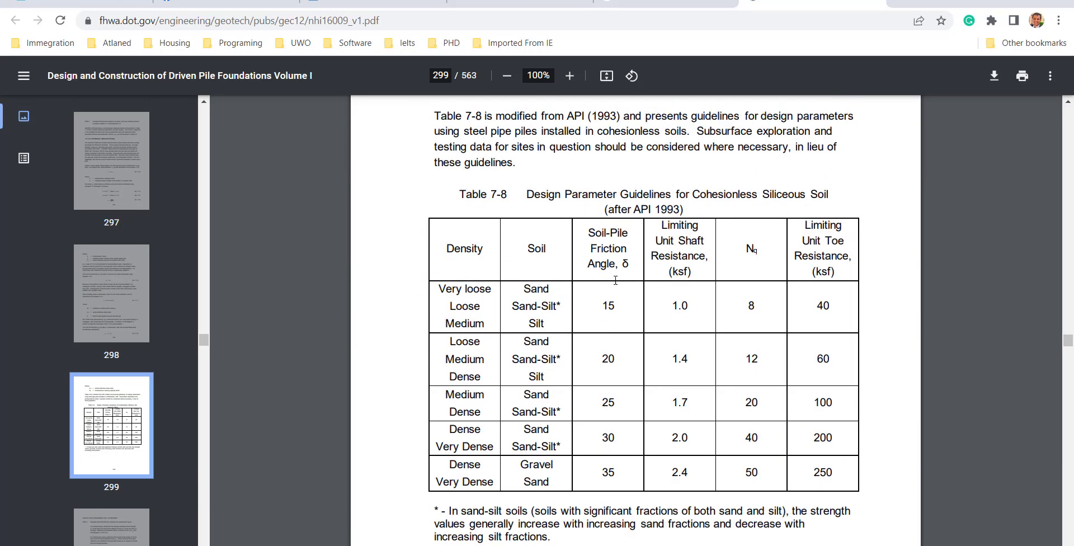
pyautogui.scroll(20, 615, 280)
pyautogui.scroll(-18, 640, 301)
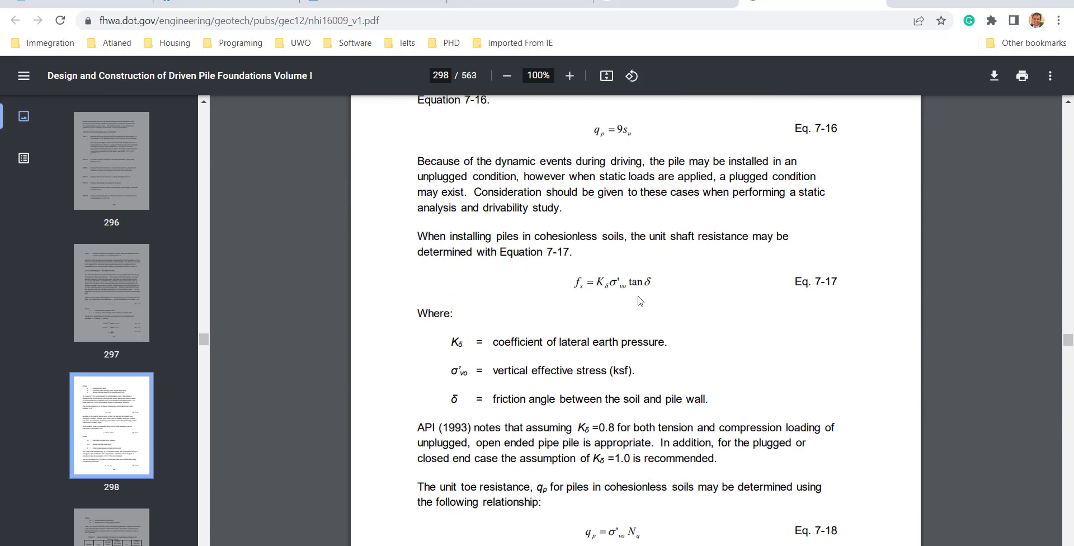
pyautogui.scroll(-12, 640, 301)
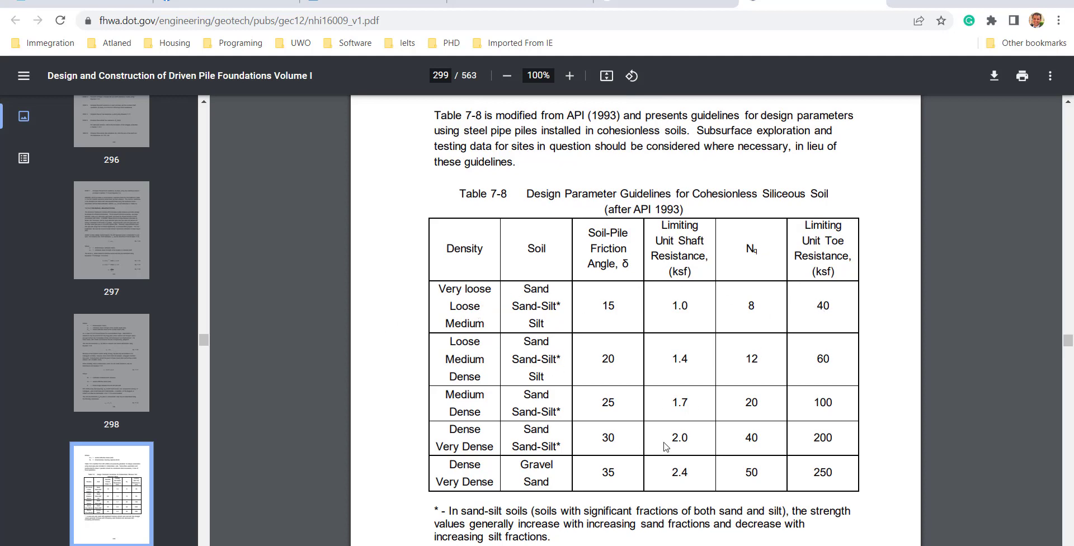
# - Look through the manual's α-method procedure, the Nordlund procedure and the tables and design curves for evaluating Kδ
pyautogui.scroll(20, 668, 442)
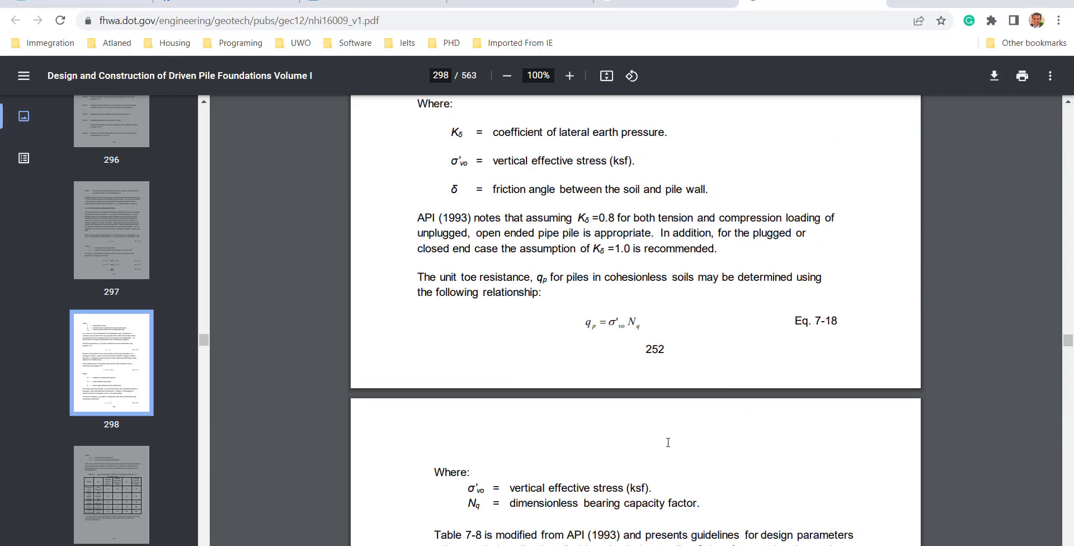
pyautogui.scroll(20, 667, 442)
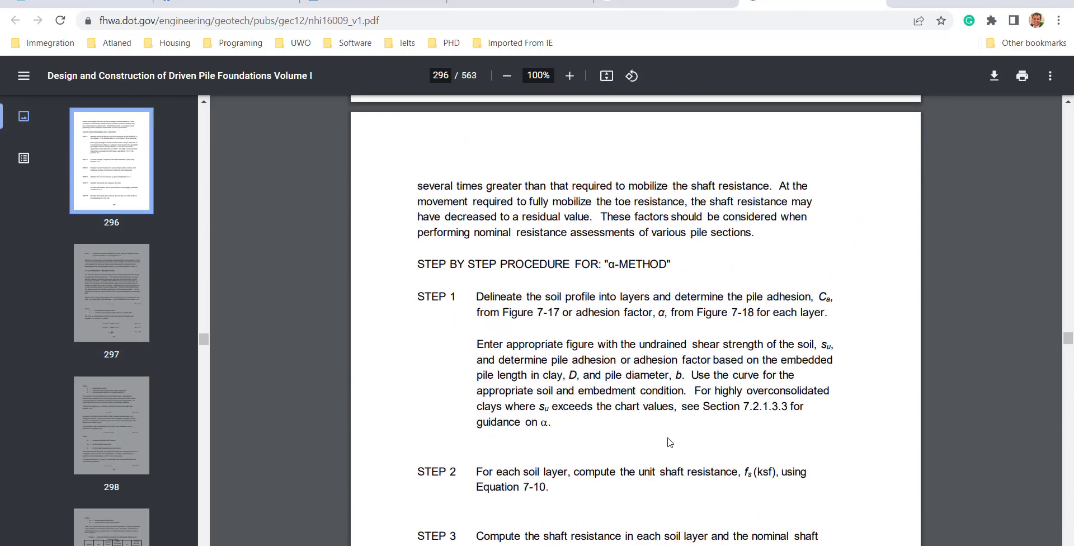
pyautogui.scroll(20, 669, 442)
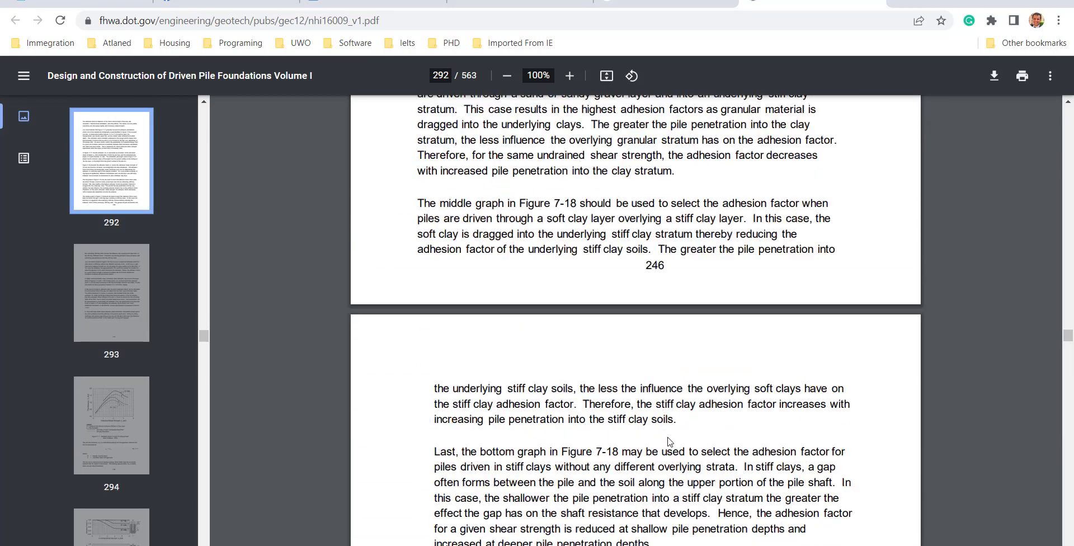
pyautogui.scroll(20, 670, 439)
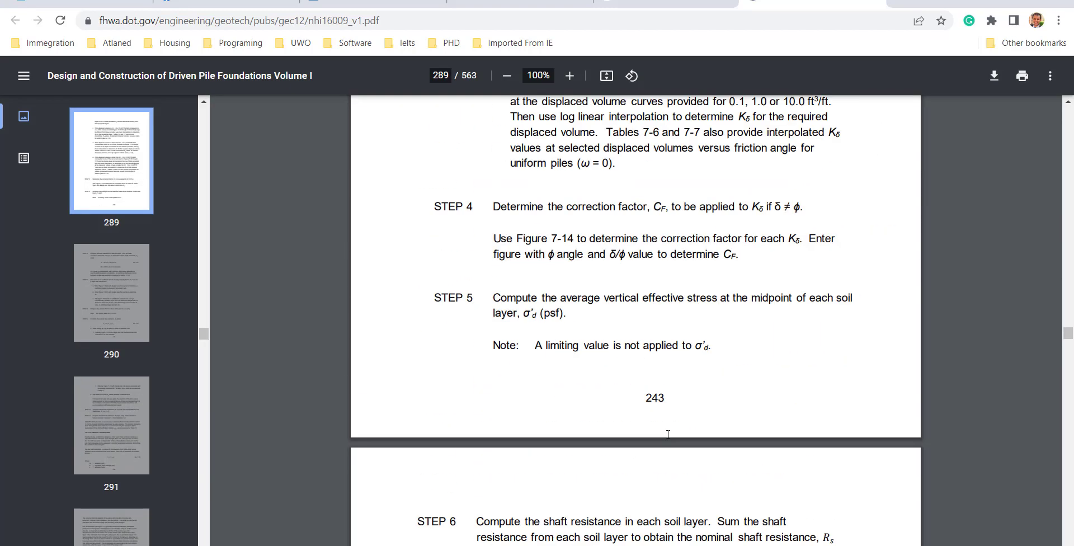
pyautogui.scroll(20, 670, 438)
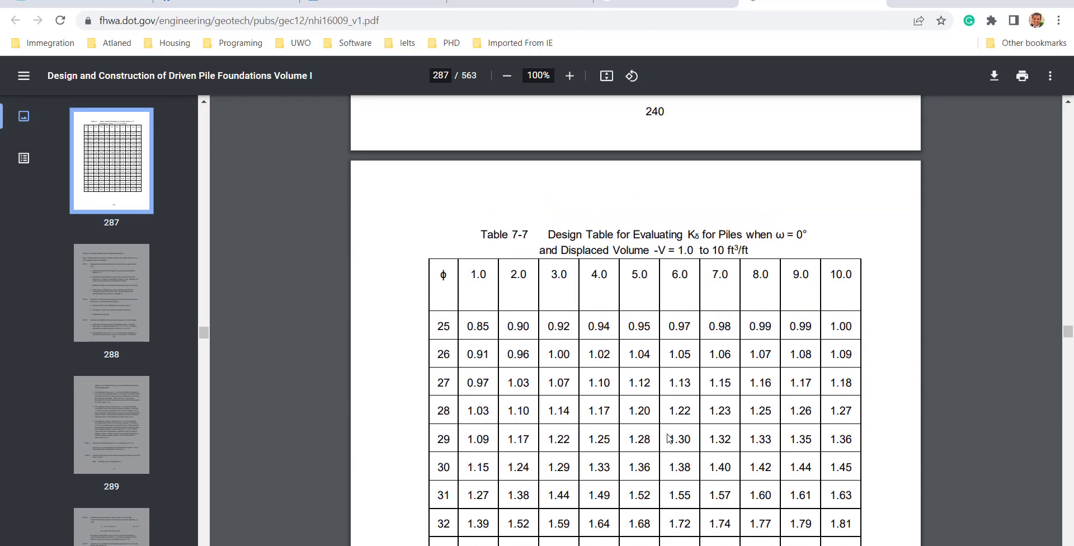
pyautogui.scroll(20, 669, 439)
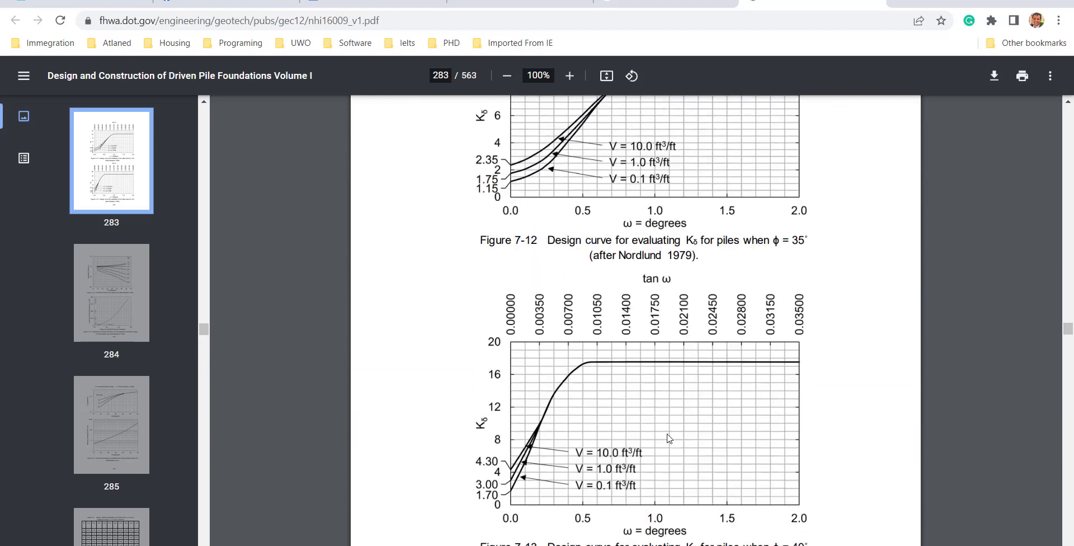
pyautogui.scroll(10, 669, 438)
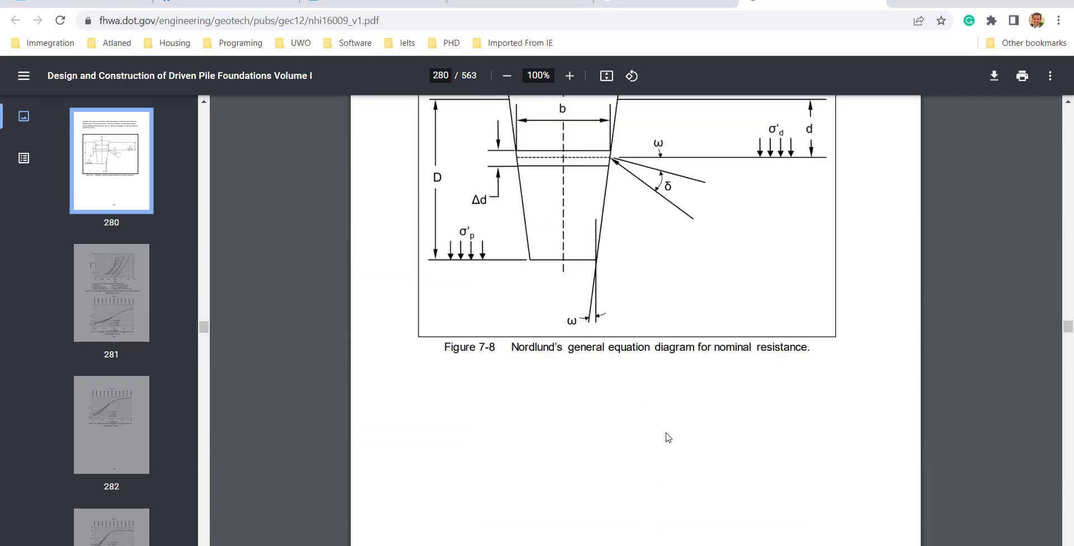
pyautogui.scroll(-20, 548, 326)
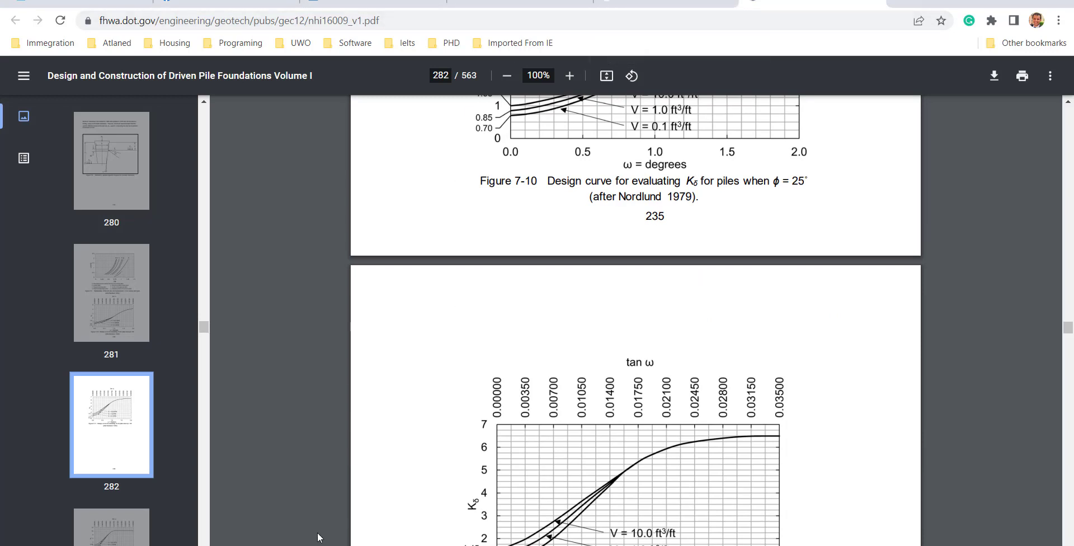
# - Switch back to GROUP, close the soft clay properties and add a second soil layer of Sand (Reese) from 5 to 30 m depth
pyautogui.hotkey('alt', 'Tab')
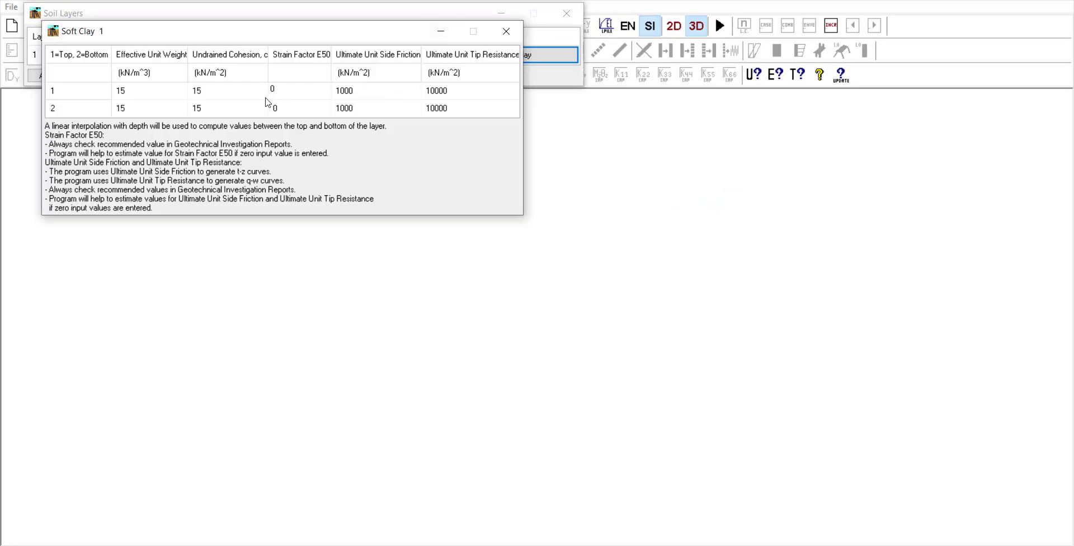
pyautogui.click(505, 31)
pyautogui.click(50, 76)
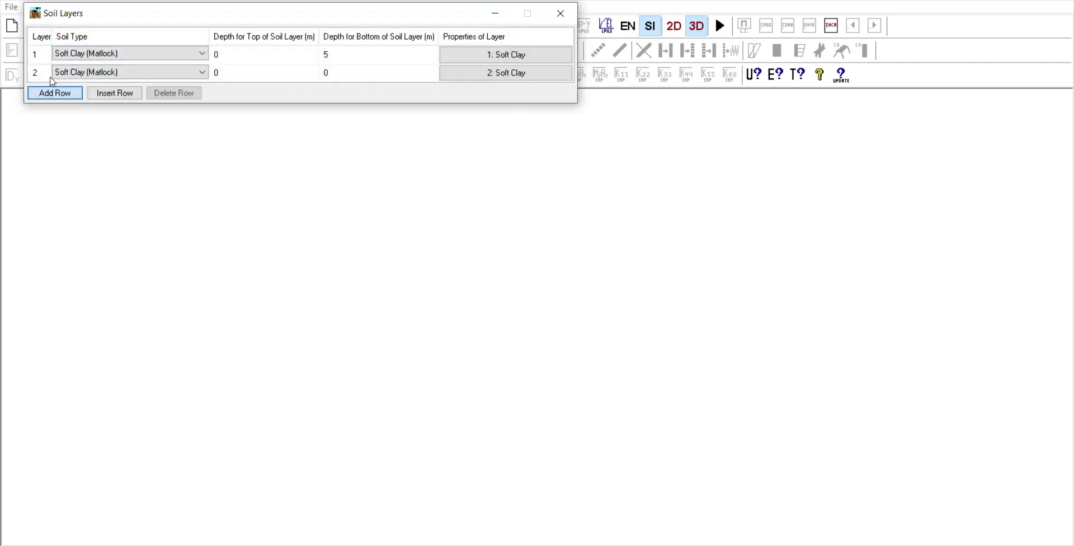
pyautogui.click(106, 72)
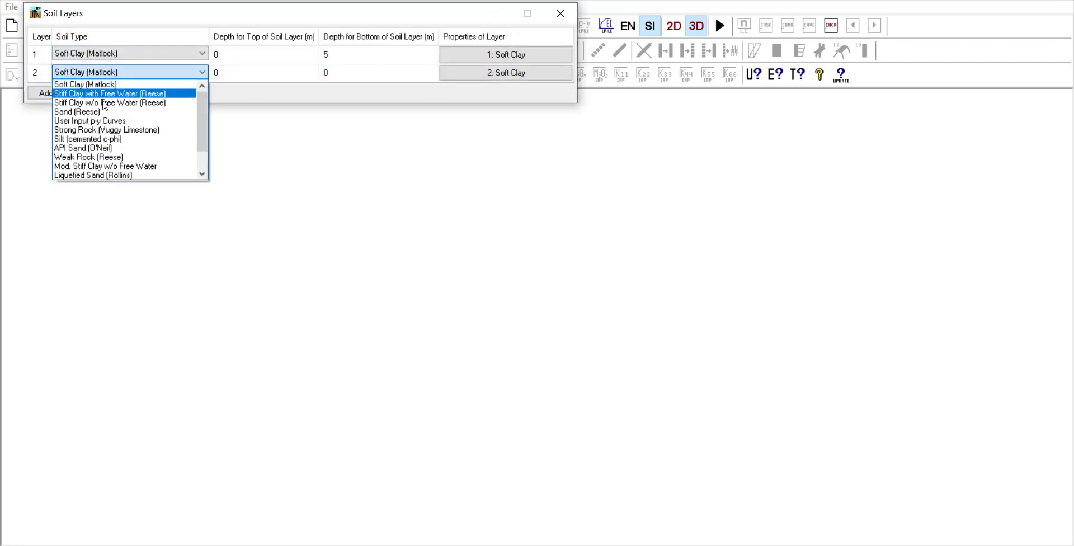
pyautogui.click(106, 112)
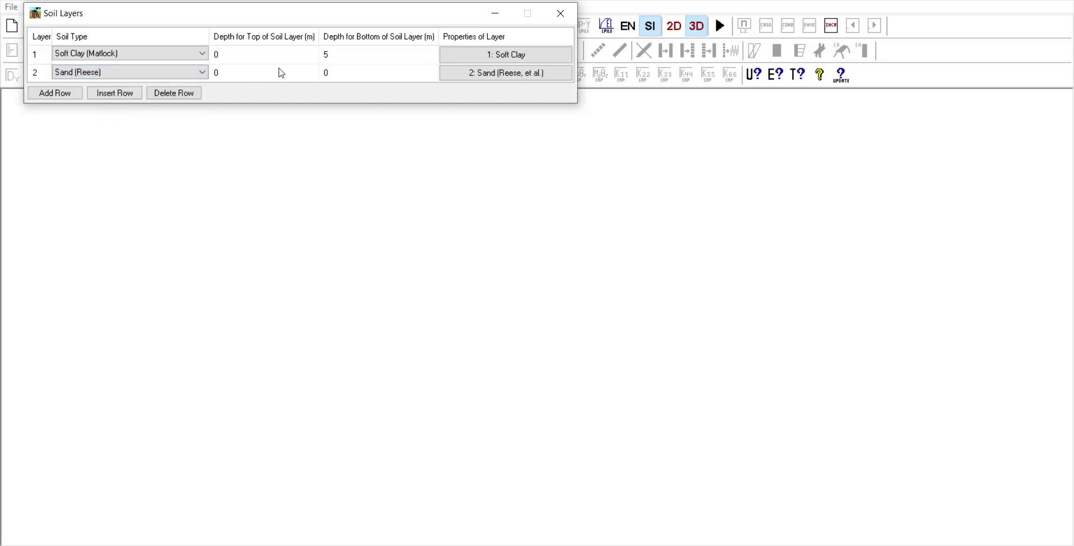
pyautogui.click(238, 75)
pyautogui.press('Tab')
# - Set the sand layer's effective unit weight to 19 kN/m^3 and friction angle to 30 degrees at its top and bottom, and close the soil layers
pyautogui.click(465, 72)
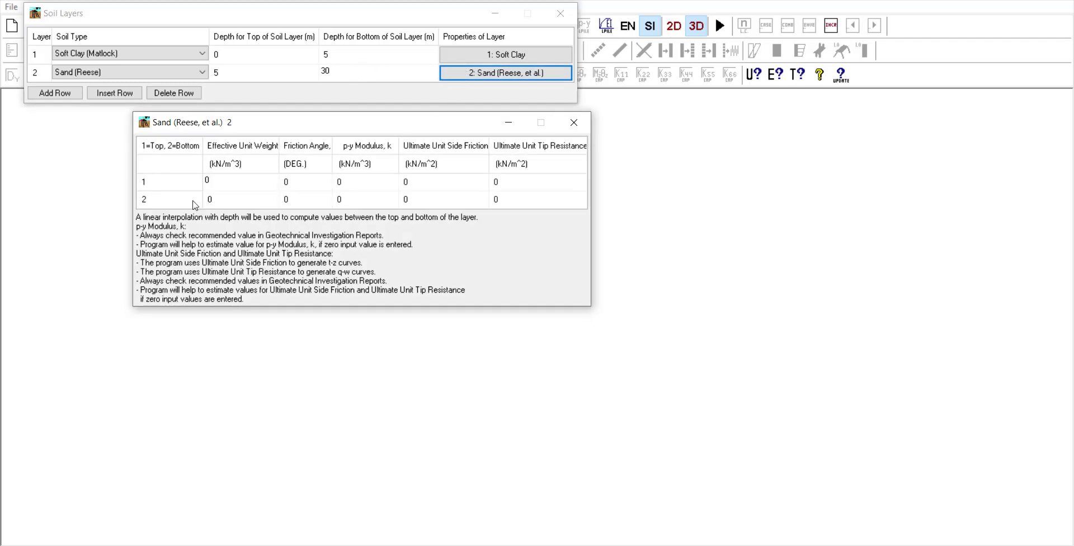
pyautogui.doubleClick(215, 178)
pyautogui.doubleClick(237, 201)
pyautogui.doubleClick(310, 181)
pyautogui.doubleClick(309, 200)
pyautogui.click(575, 120)
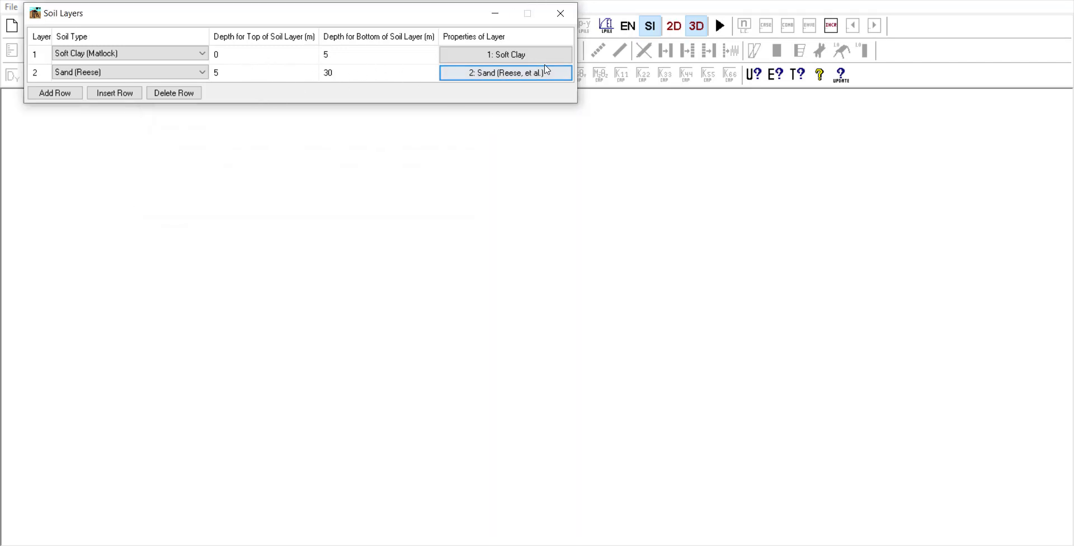
pyautogui.click(509, 73)
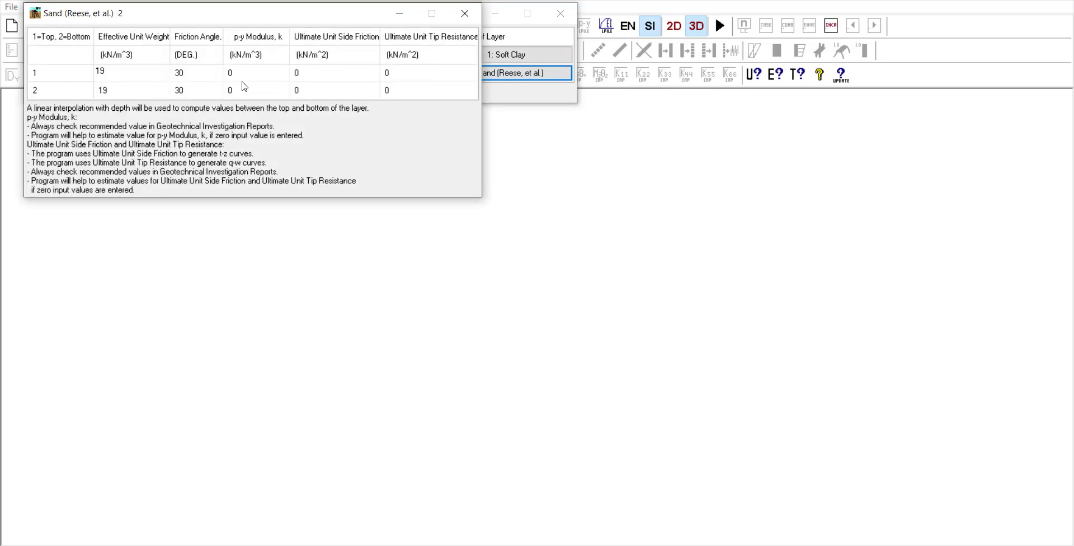
pyautogui.click(464, 13)
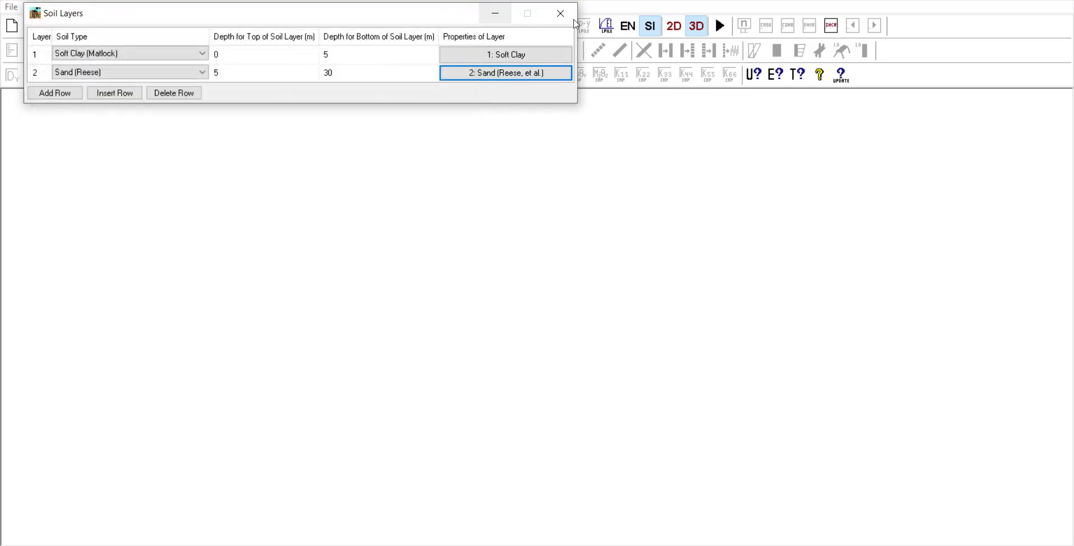
pyautogui.click(560, 13)
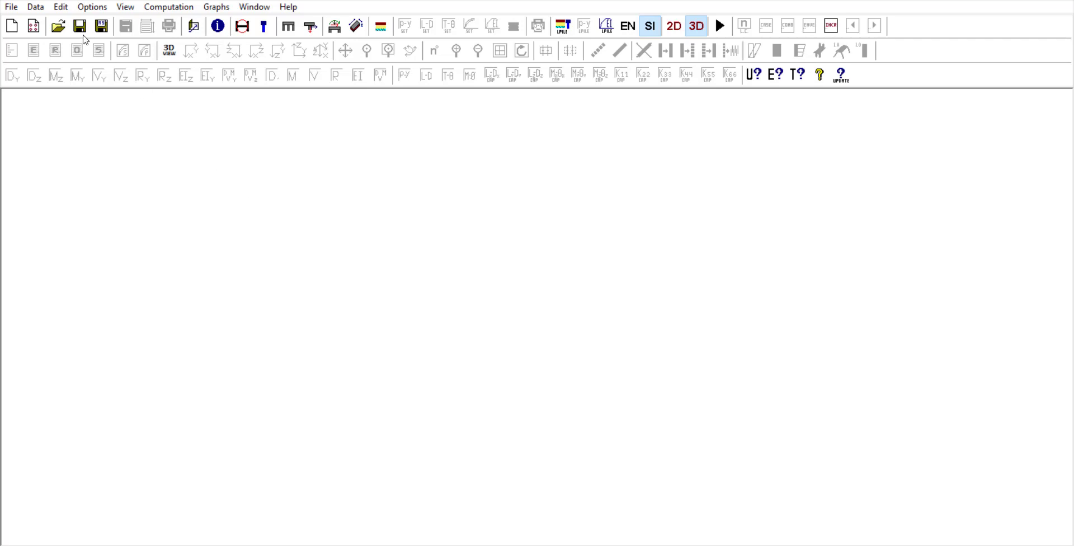
# - Set the rectangular pile cap's thickness to 0.5 m and its Y-direction dimension to 5 m in the pile-cap options
pyautogui.click(60, 6)
pyautogui.moveTo(31, 6)
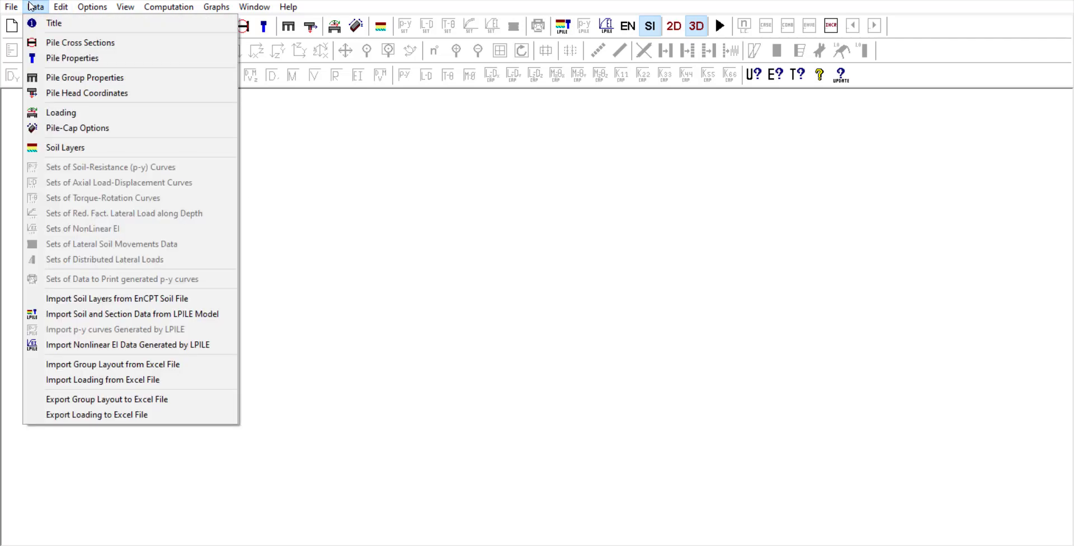
pyautogui.click(61, 134)
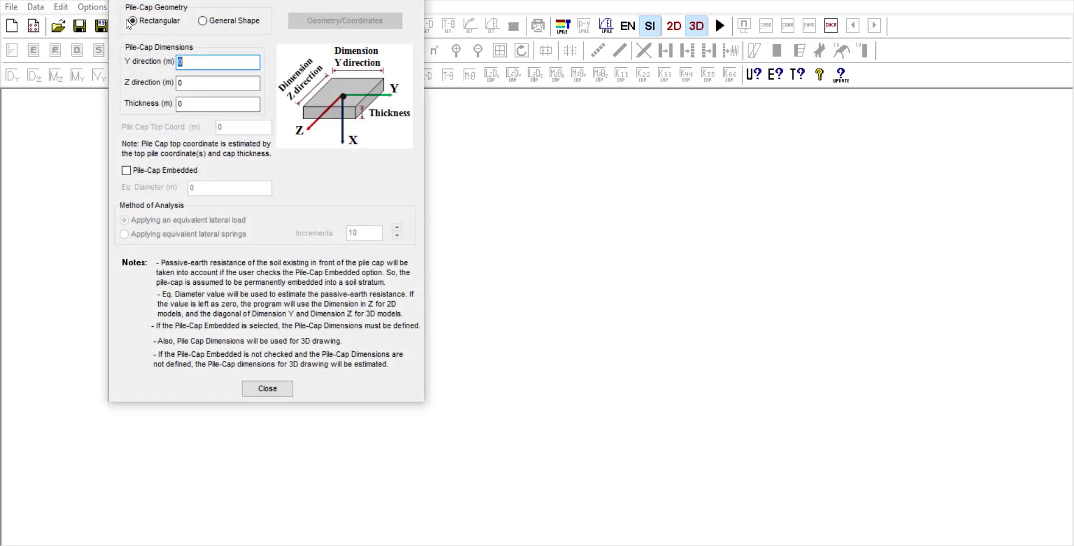
pyautogui.click(197, 104)
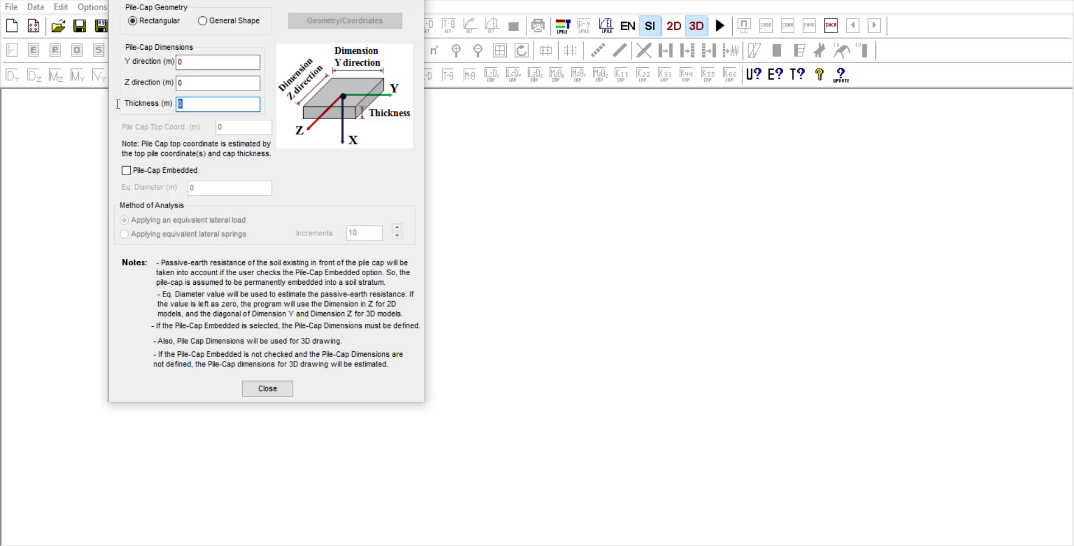
pyautogui.write('0.5')
pyautogui.click(179, 62)
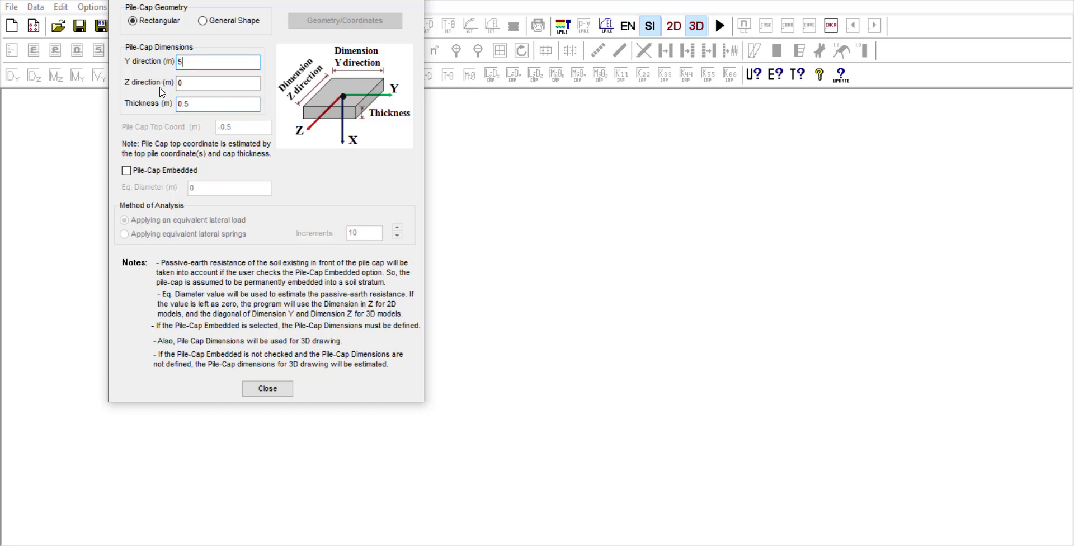
pyautogui.press('Tab')
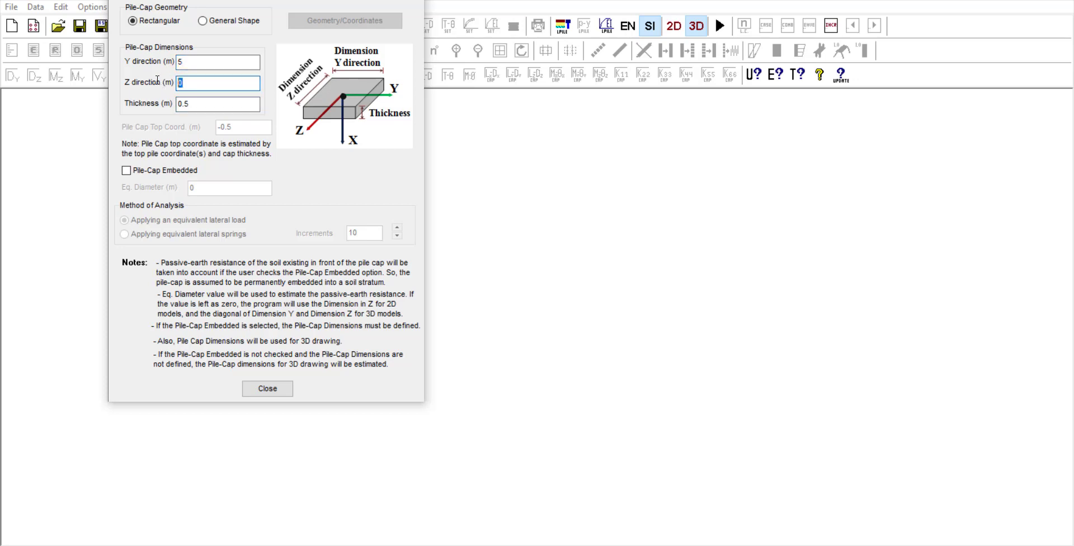
pyautogui.click(217, 105)
pyautogui.click(267, 389)
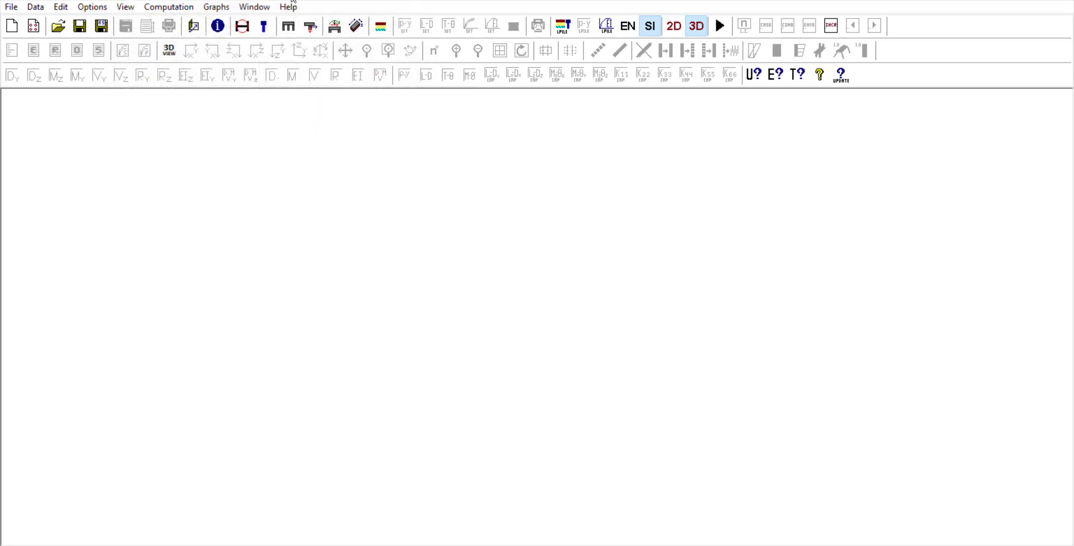
pyautogui.click(381, 27)
pyautogui.click(602, 48)
pyautogui.click(36, 7)
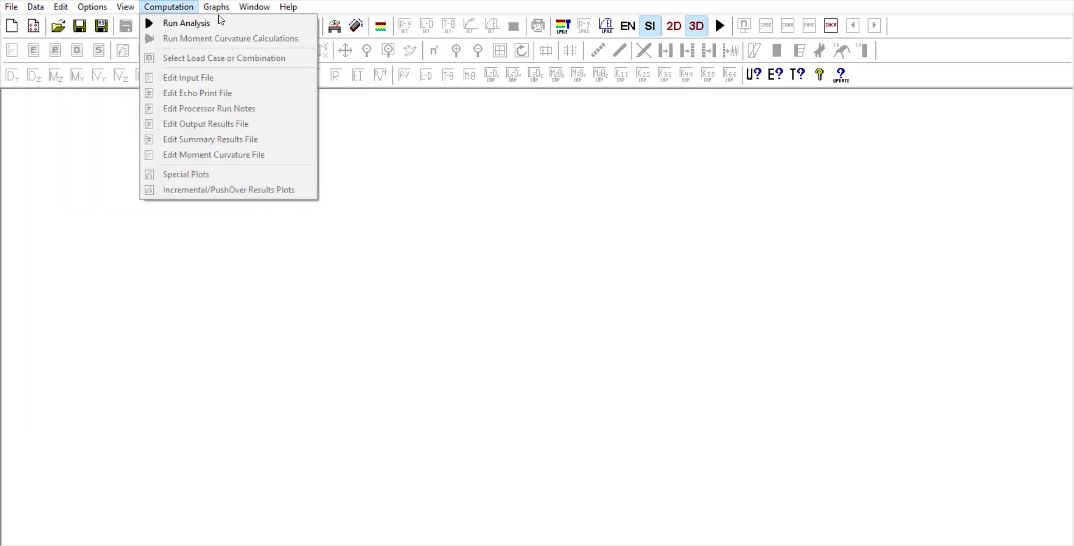
pyautogui.click(460, 147)
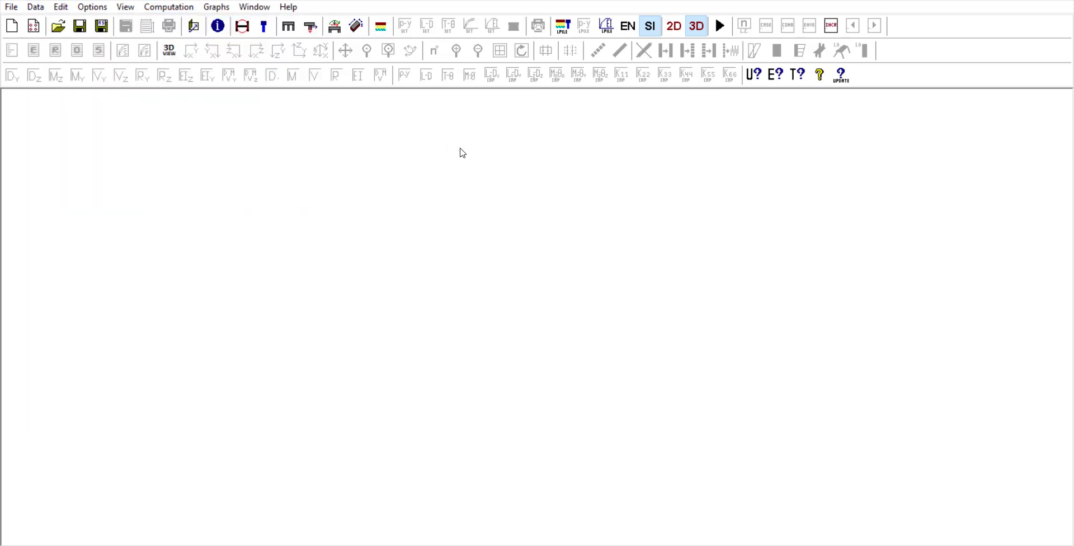
# - Review the pile properties, the pile group 3D layout and the options for getting soil and section data from LPILE
pyautogui.click(270, 32)
pyautogui.click(457, 67)
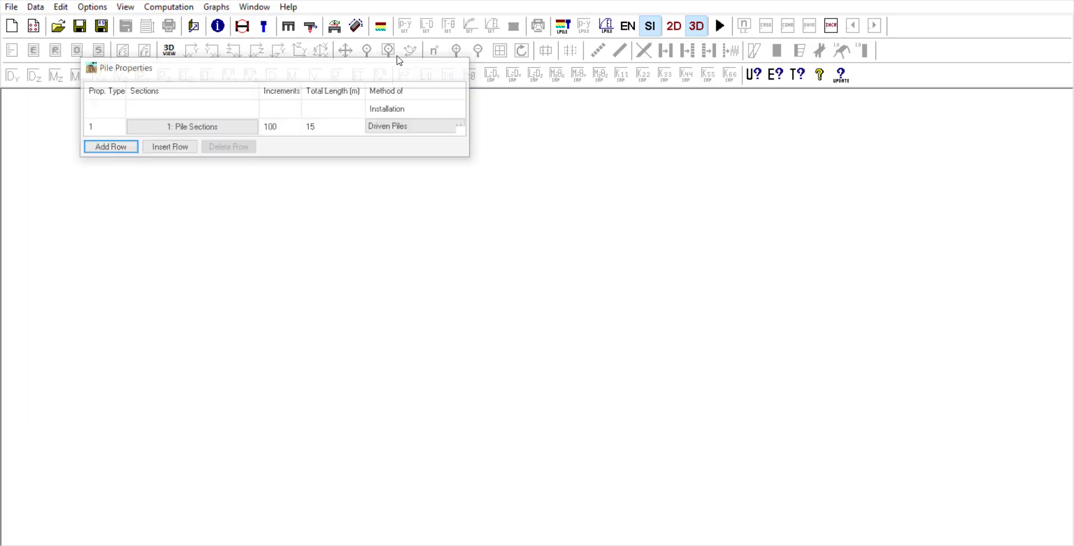
pyautogui.click(288, 28)
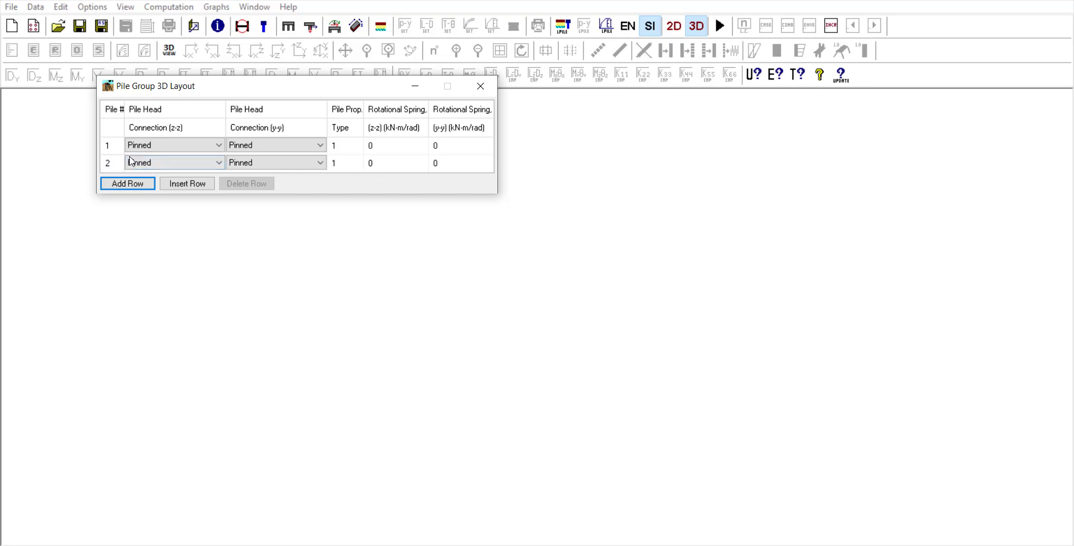
pyautogui.click(480, 86)
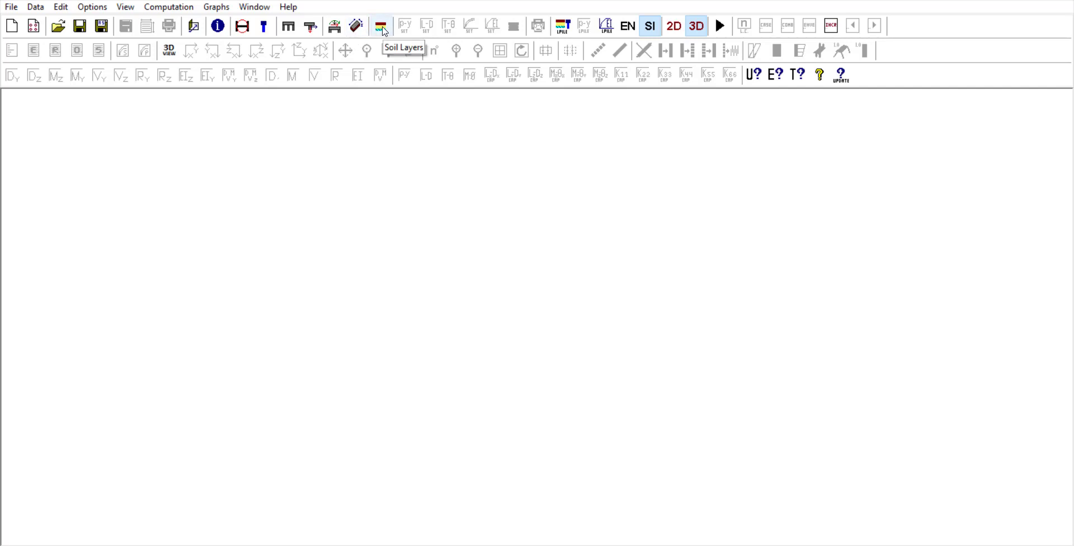
pyautogui.click(562, 25)
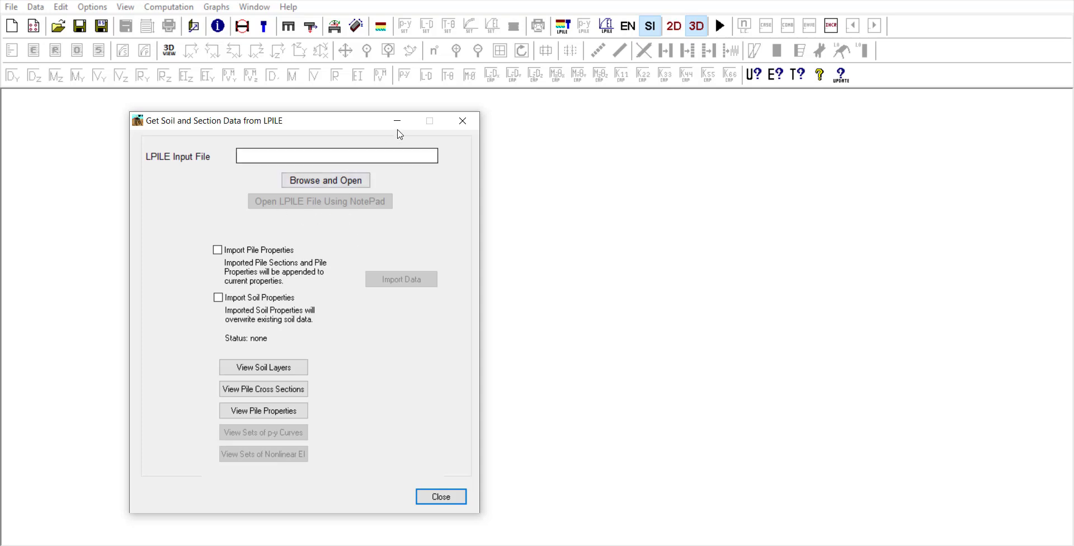
pyautogui.click(457, 115)
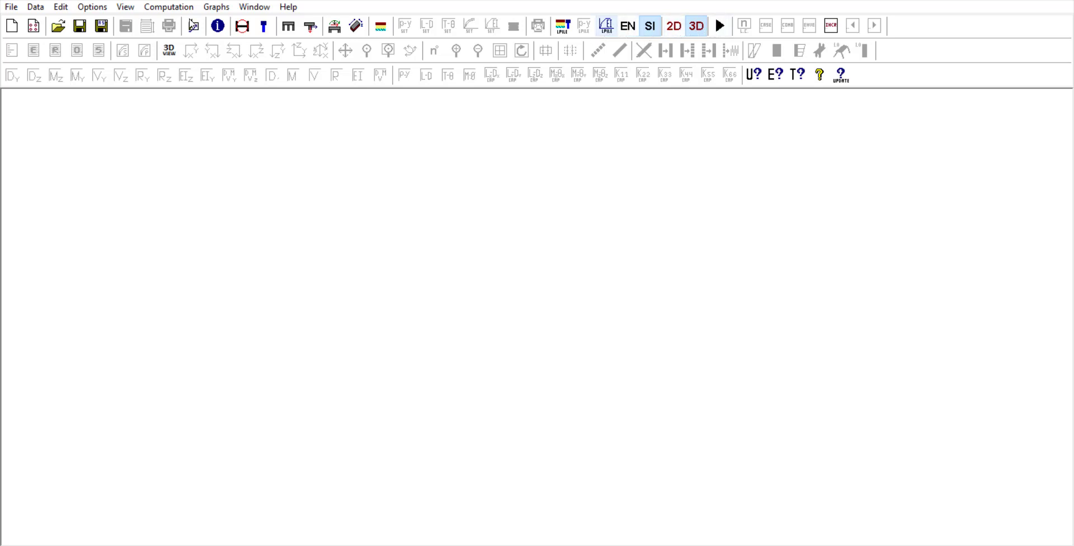
# - In the group layout template, choose the rectangular 3D layout with 1.5 m spacing and 5 rows in both the Y and Z directions
pyautogui.click(104, 11)
pyautogui.moveTo(108, 26)
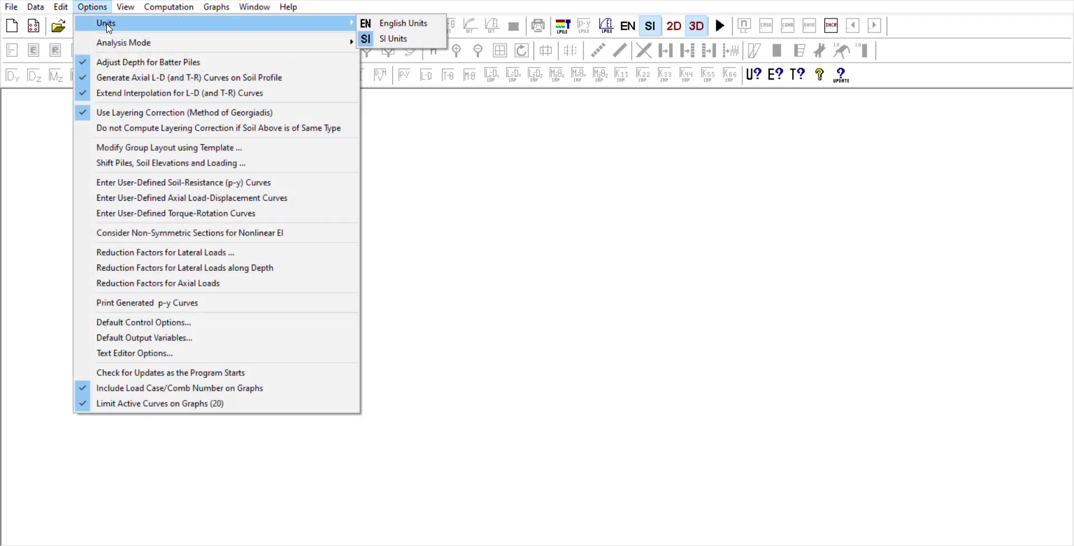
pyautogui.moveTo(104, 50)
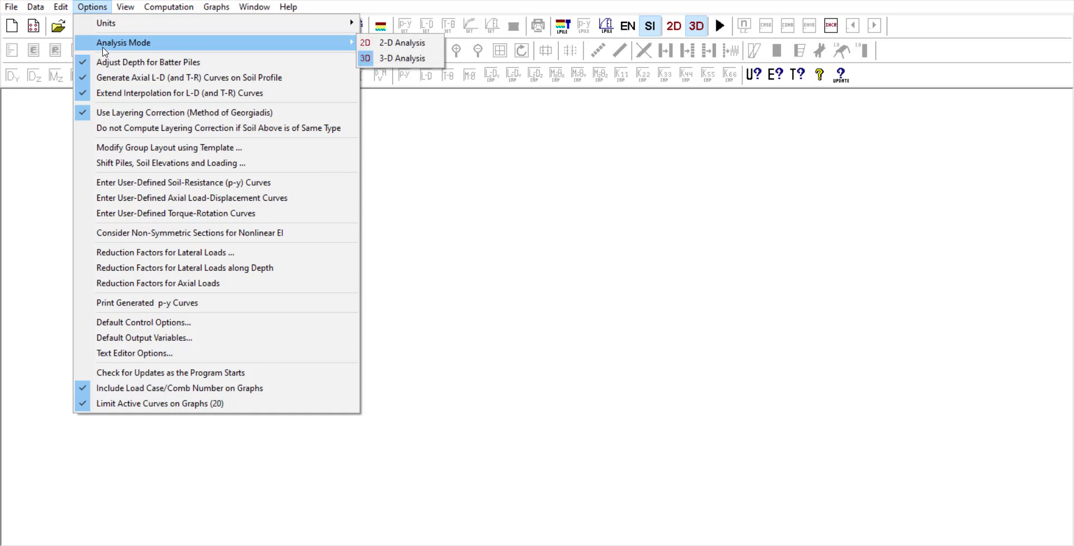
pyautogui.click(166, 150)
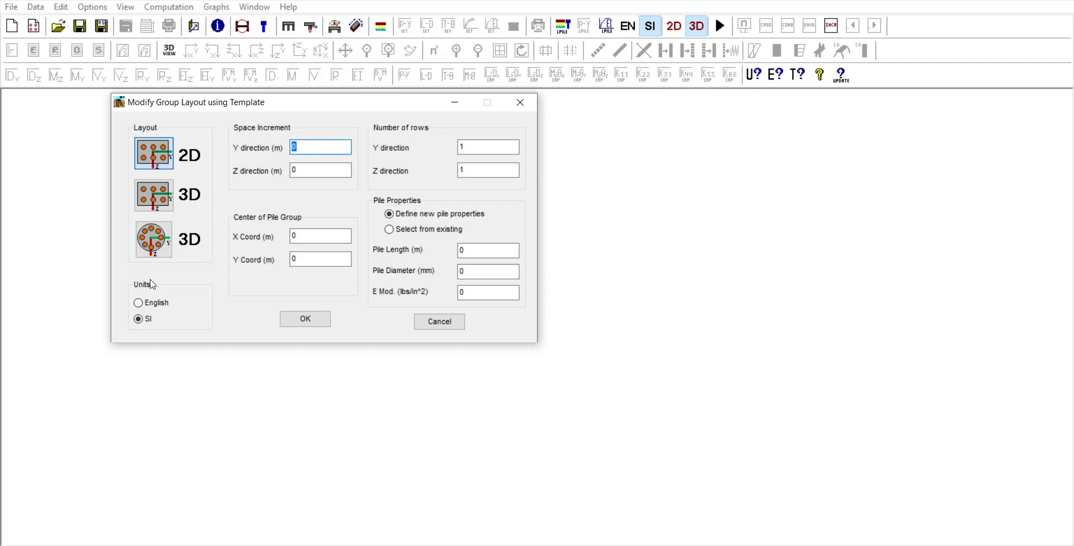
pyautogui.click(154, 195)
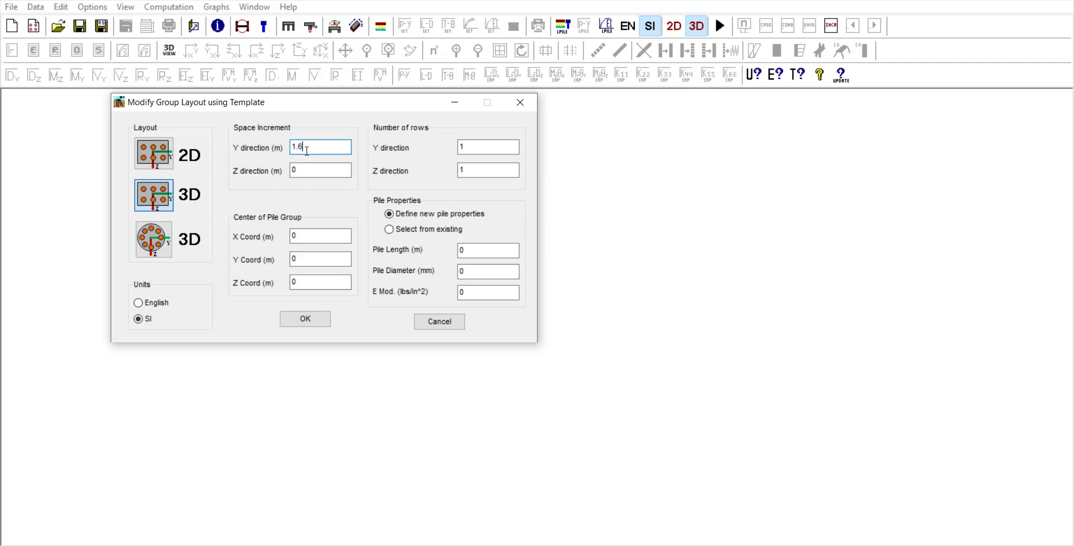
pyautogui.press('Tab')
pyautogui.click(465, 144)
pyautogui.press('Tab')
pyautogui.click(327, 238)
# - Assign existing pile property 1 to the template and apply it, replacing the current pile group layout
pyautogui.click(390, 229)
pyautogui.click(417, 242)
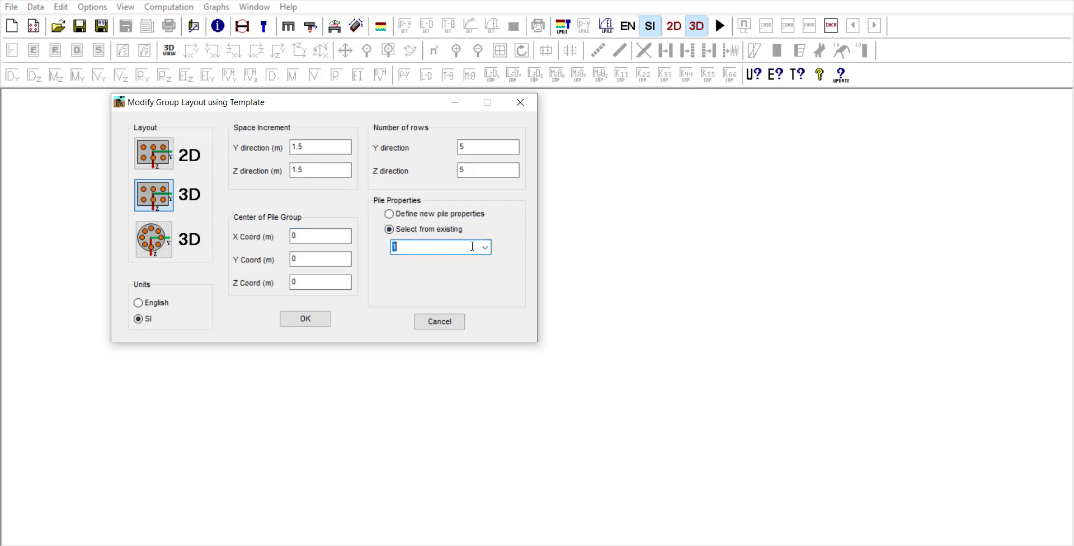
pyautogui.click(481, 247)
pyautogui.click(406, 258)
pyautogui.click(486, 248)
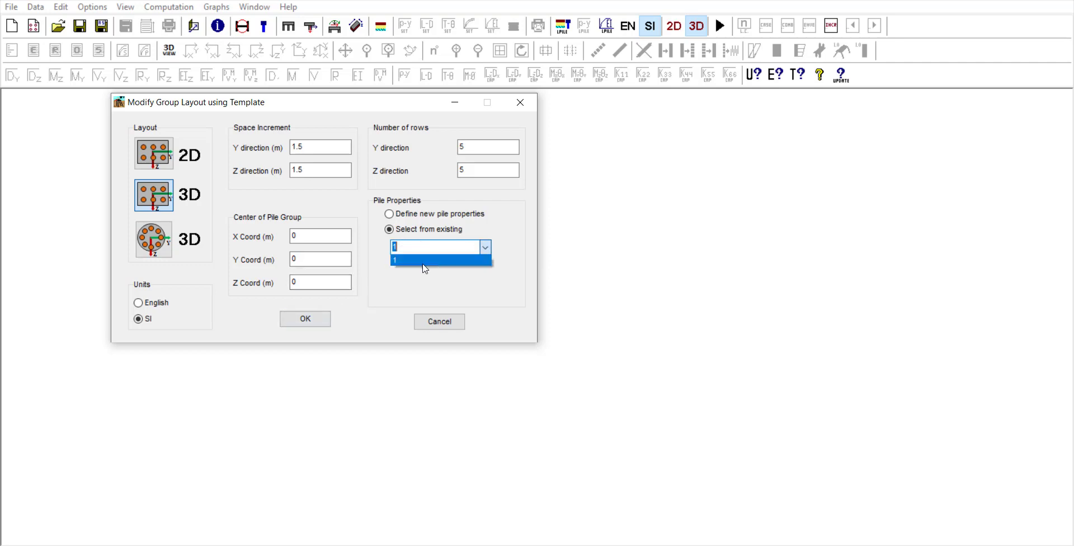
pyautogui.click(404, 215)
pyautogui.click(405, 216)
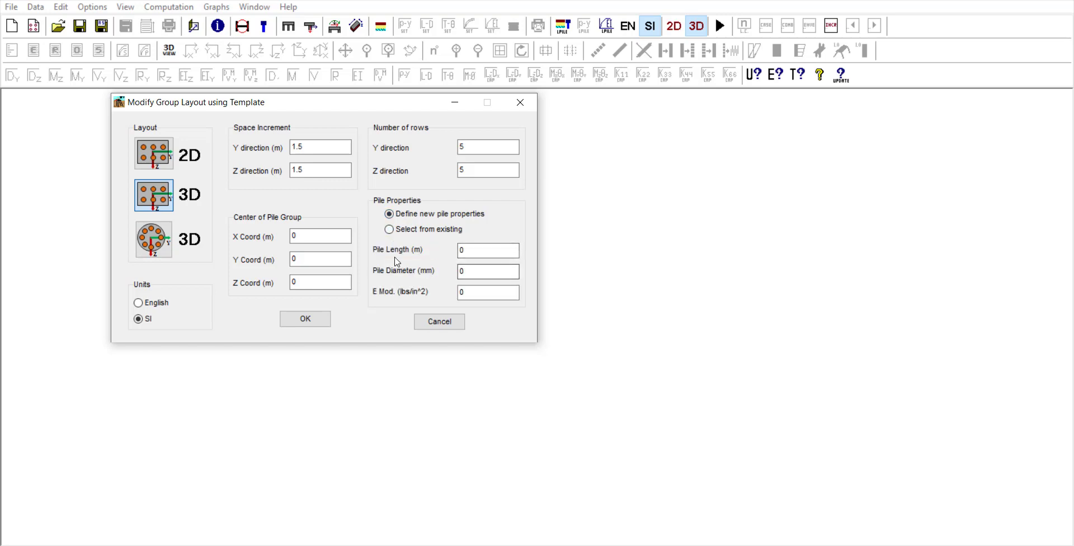
pyautogui.click(417, 231)
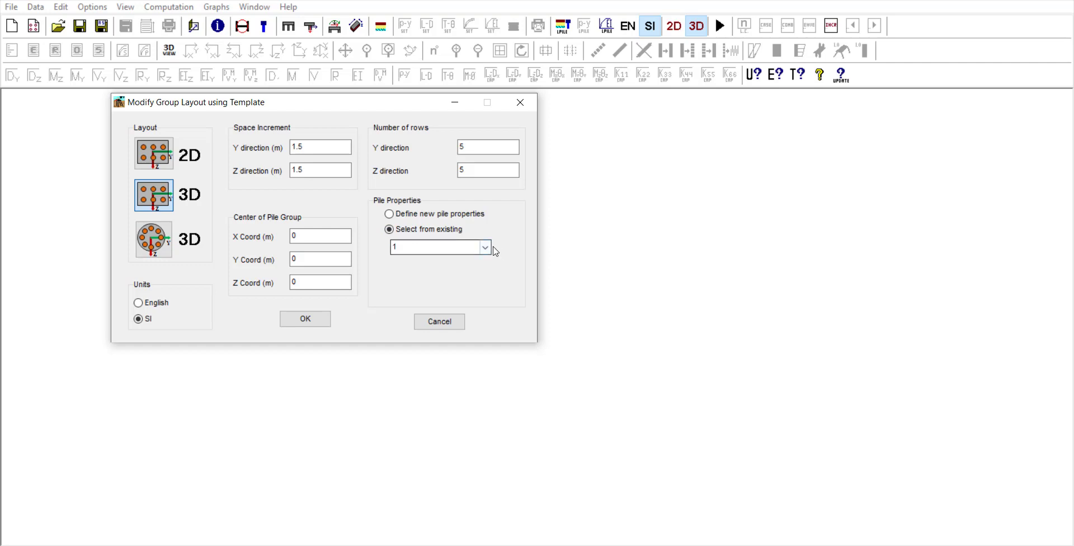
pyautogui.click(314, 320)
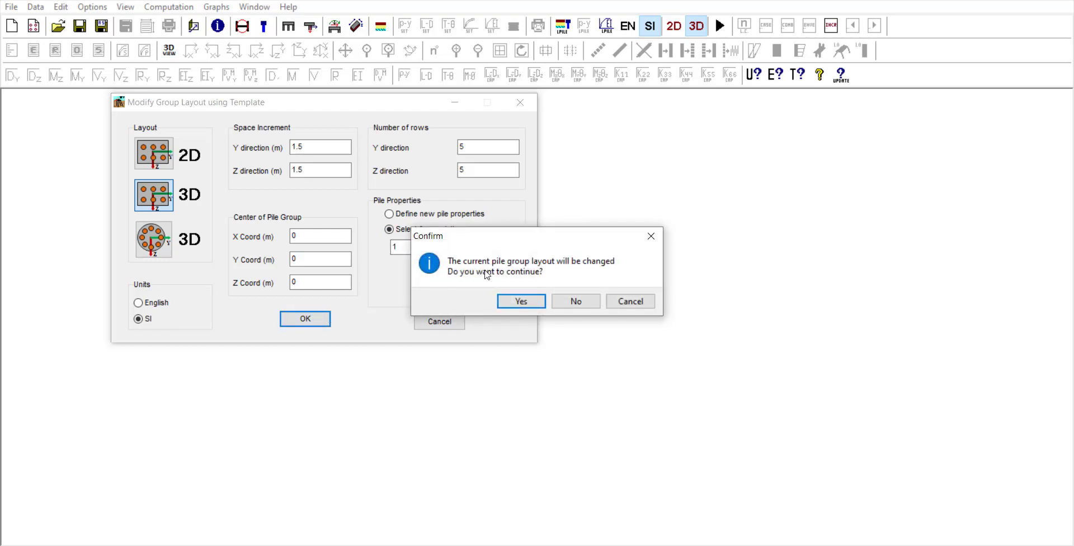
pyautogui.click(521, 301)
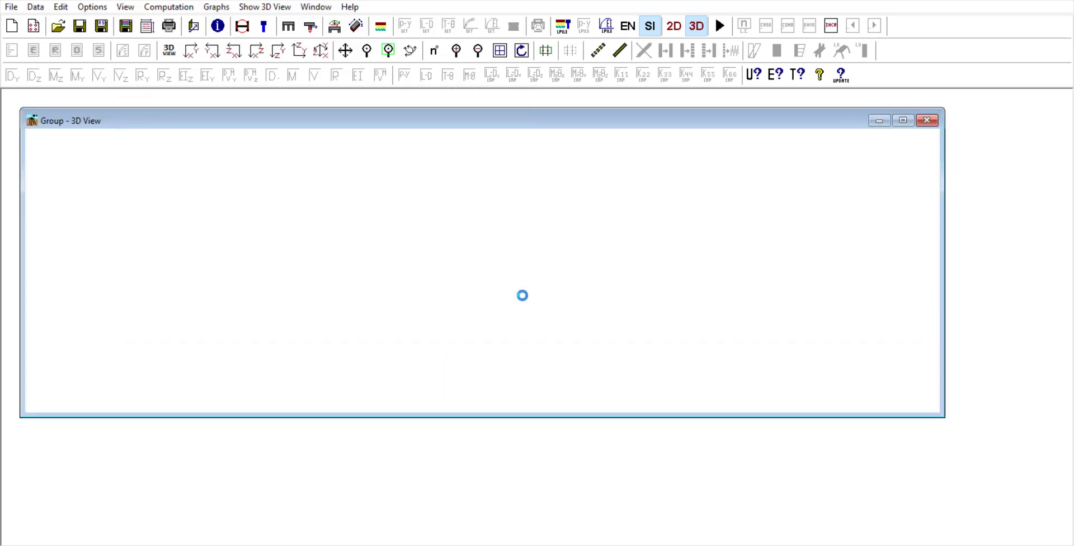
# - Maximize the 3D view of the pile group and dismiss the pile visibility options
pyautogui.click(903, 120)
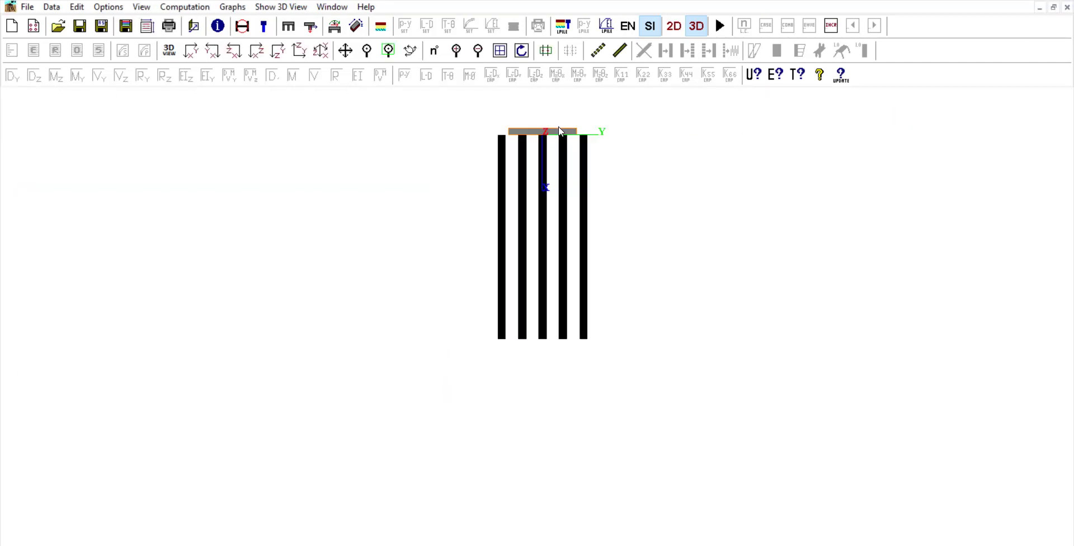
pyautogui.rightClick(569, 136)
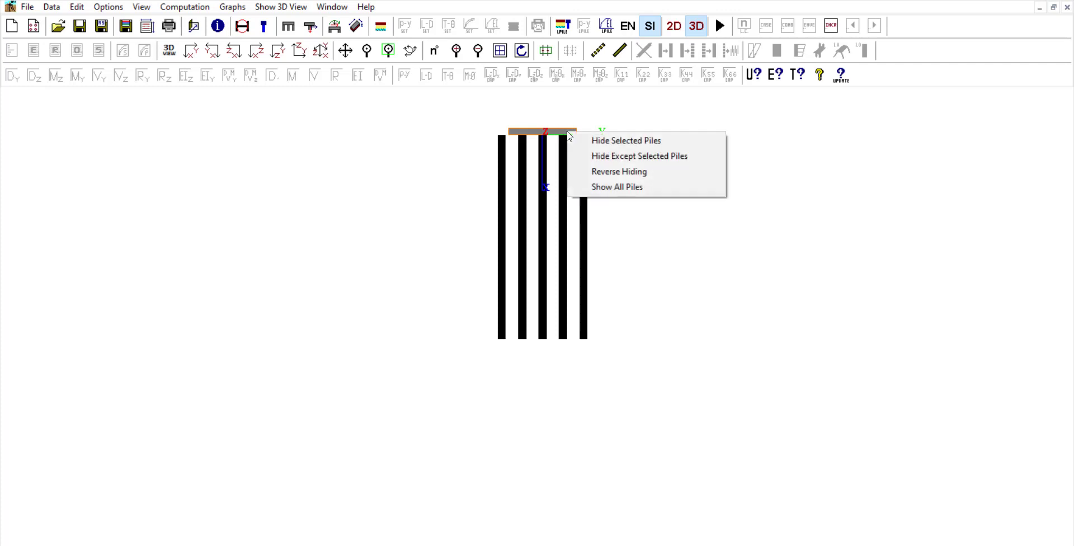
pyautogui.click(543, 122)
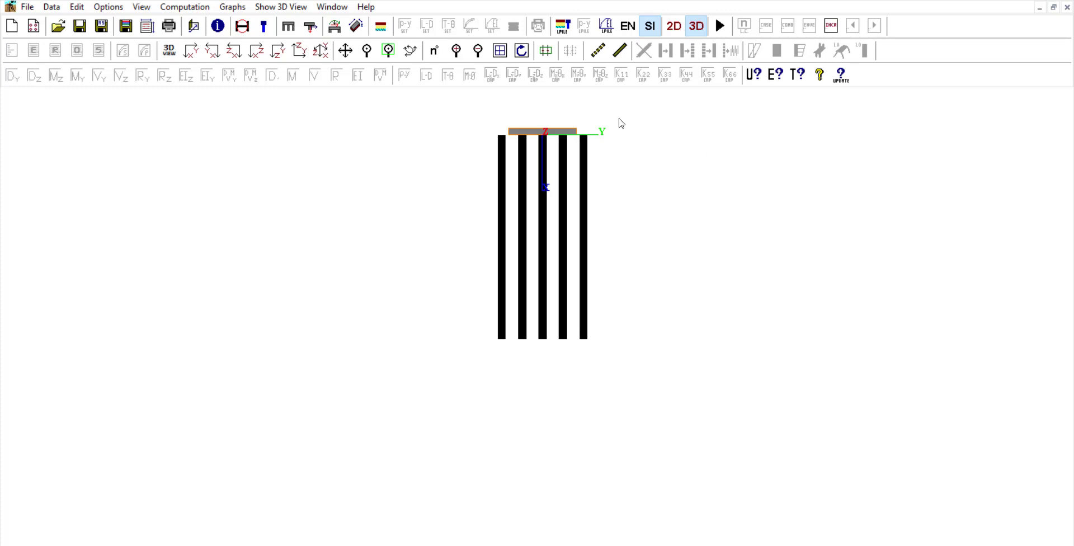
# - Look at the loading definition and close it without adding a load case
pyautogui.click(51, 7)
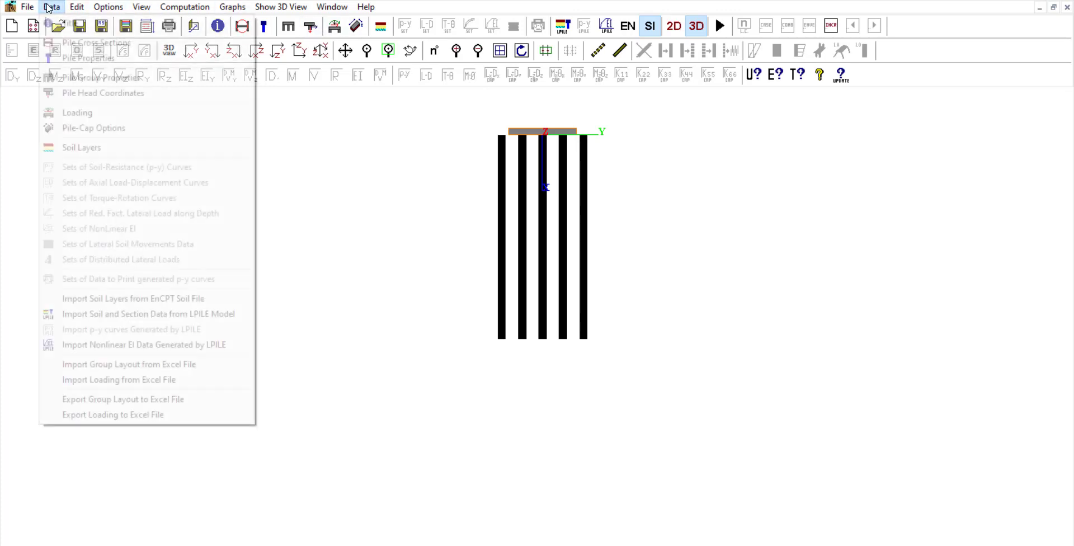
pyautogui.click(335, 25)
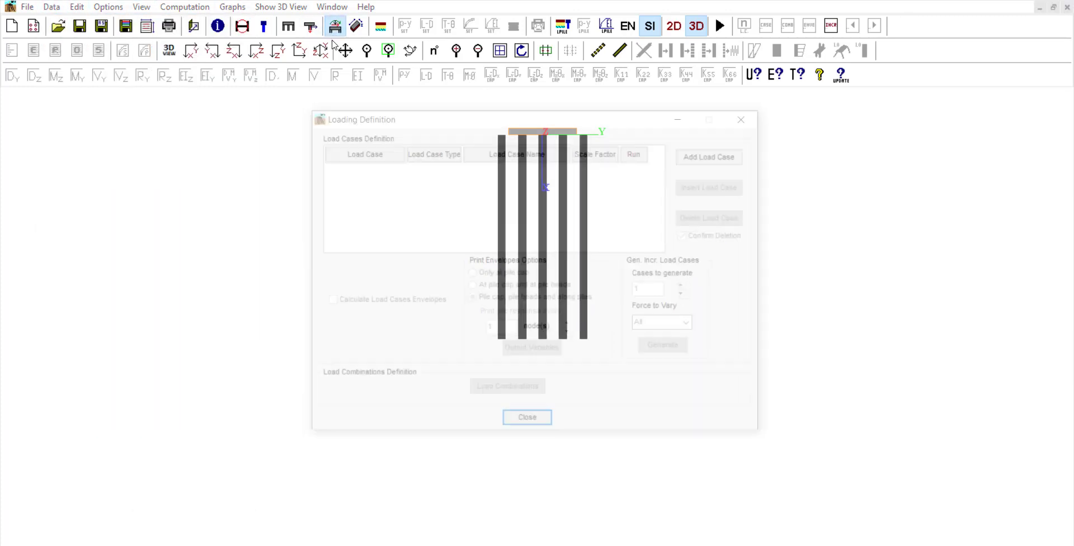
pyautogui.click(748, 118)
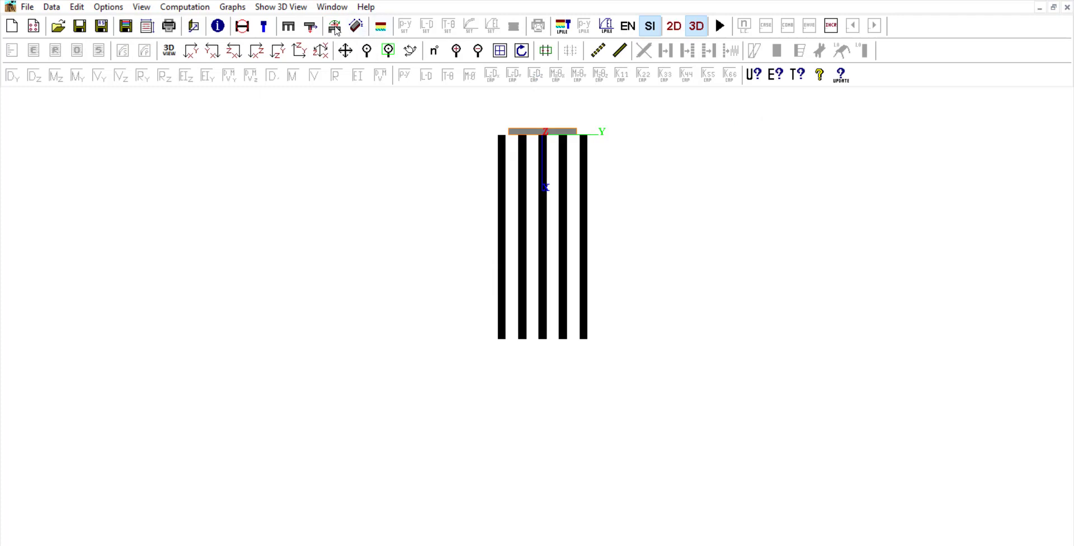
# - Set pile-head connections to Elast. Restrained for pile 8 (y-y) and piles 7 and 14 (z-z), and to Pinned for pile 4 (y-y)
pyautogui.click(288, 26)
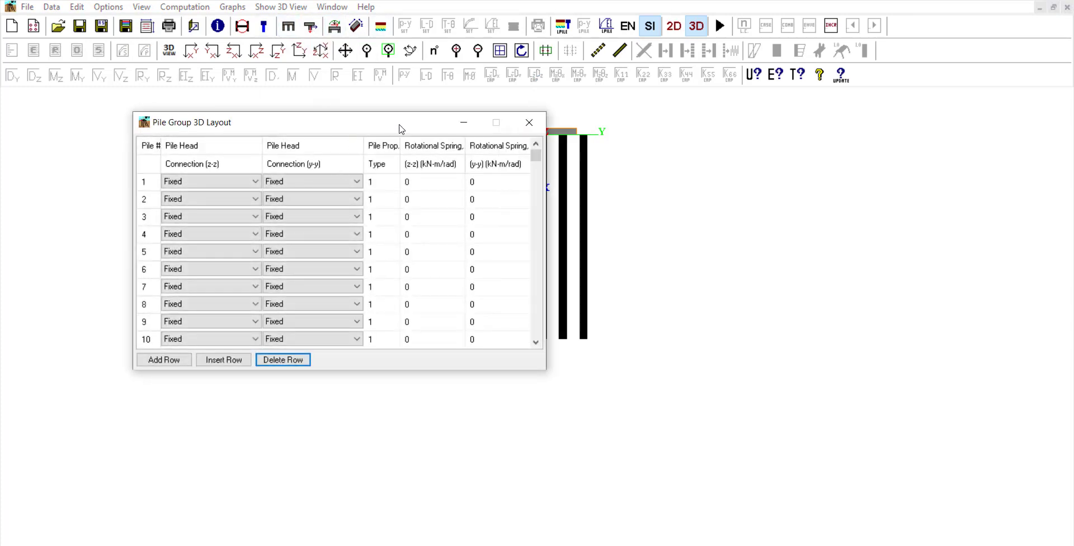
pyautogui.moveTo(408, 114); pyautogui.dragTo(404, 39)
pyautogui.scroll(-2, 285, 224)
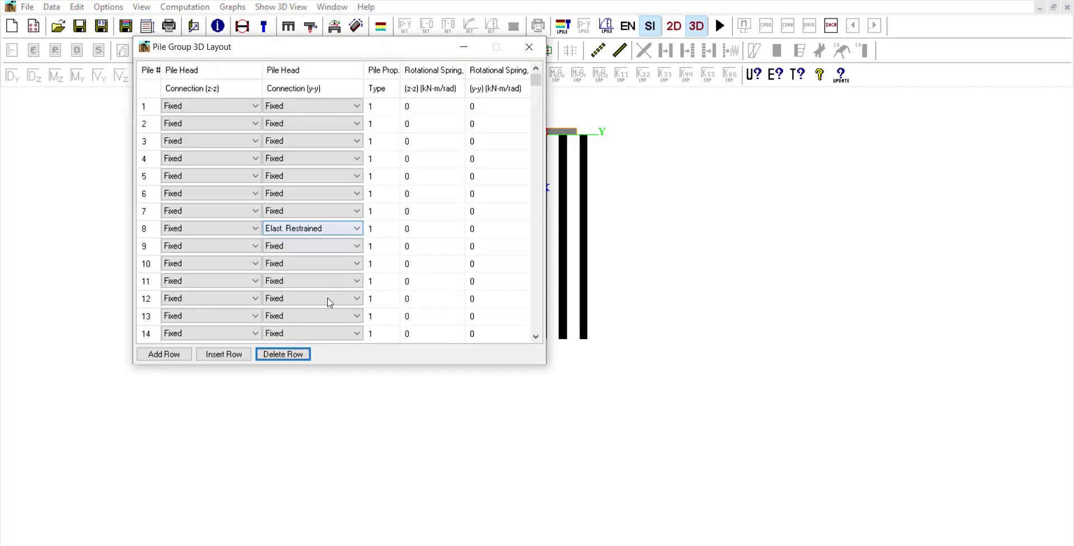
pyautogui.scroll(-2, 221, 334)
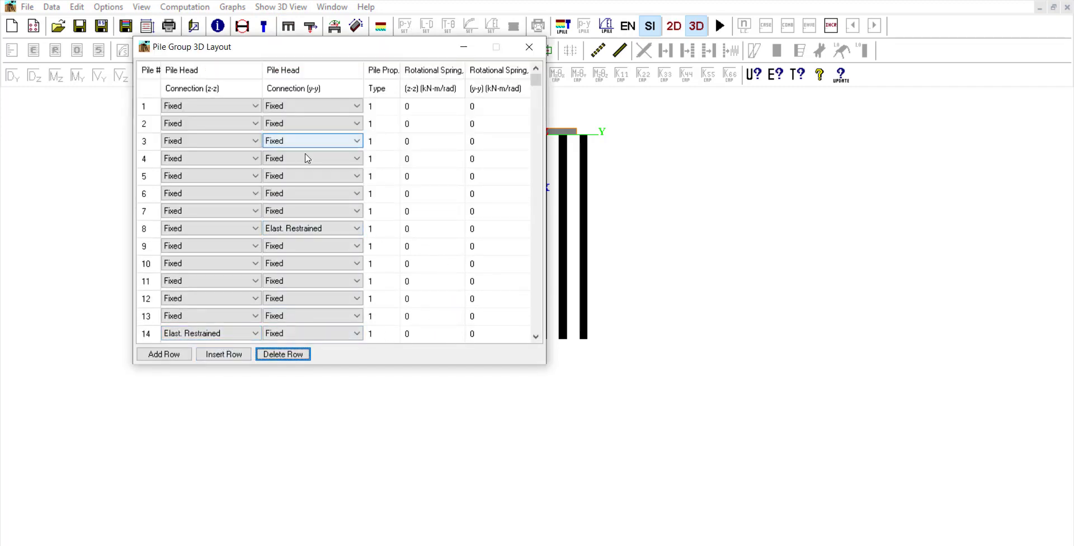
pyautogui.scroll(-1, 284, 160)
pyautogui.scroll(-2, 240, 211)
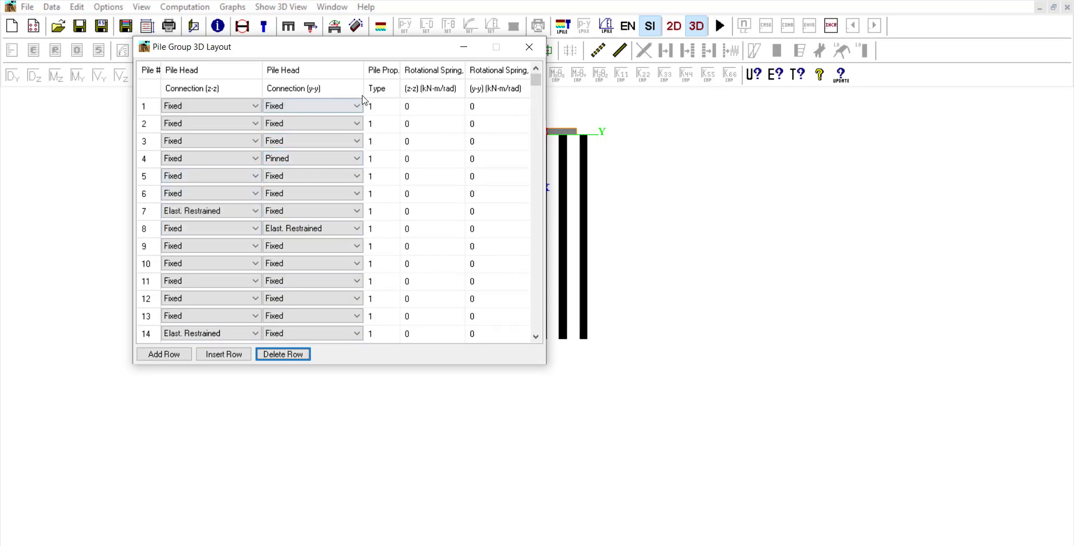
pyautogui.click(529, 47)
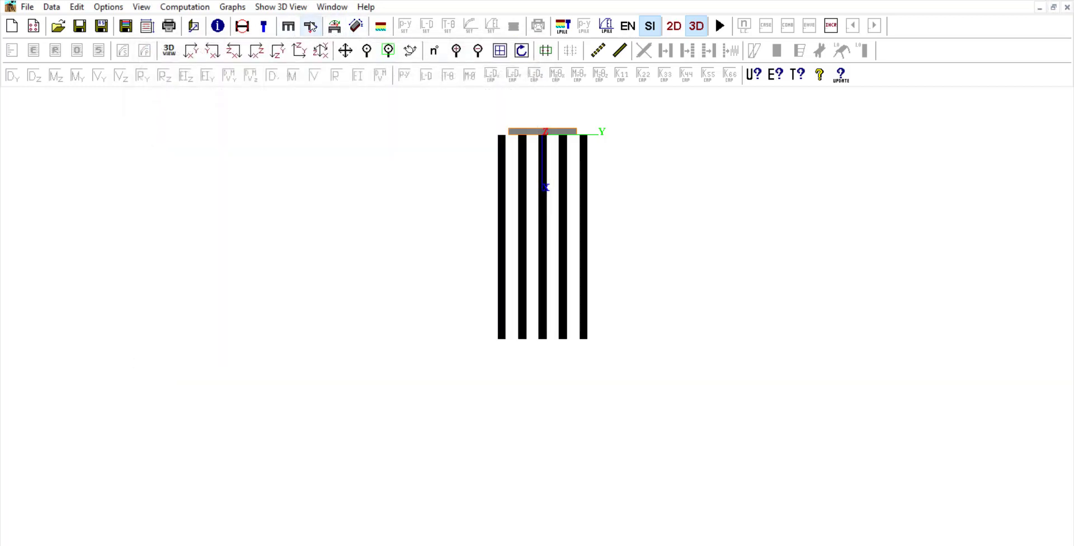
# - Review the pile properties and the pile-head coordinates of the whole group, and close both
pyautogui.click(265, 26)
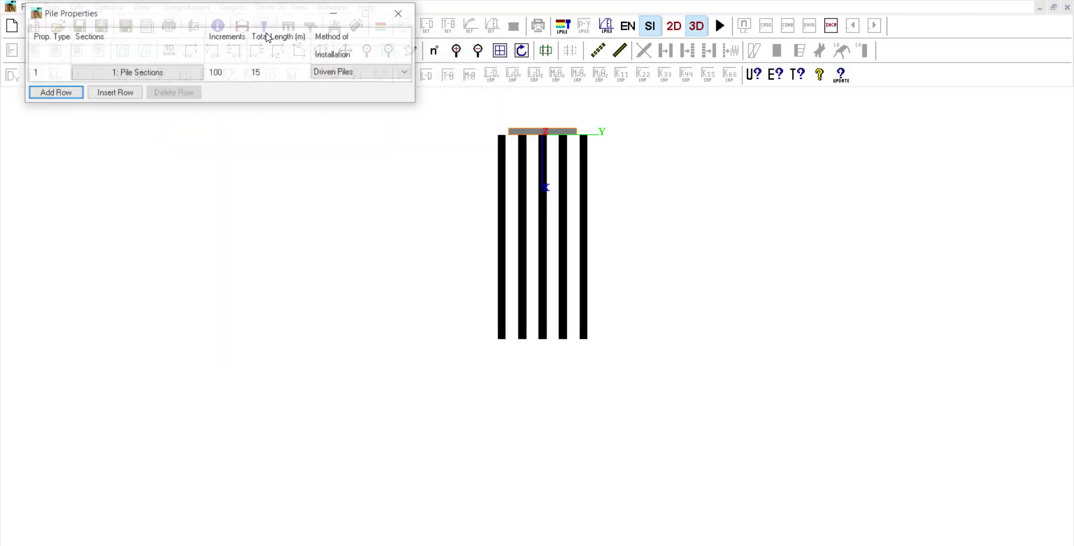
pyautogui.click(401, 13)
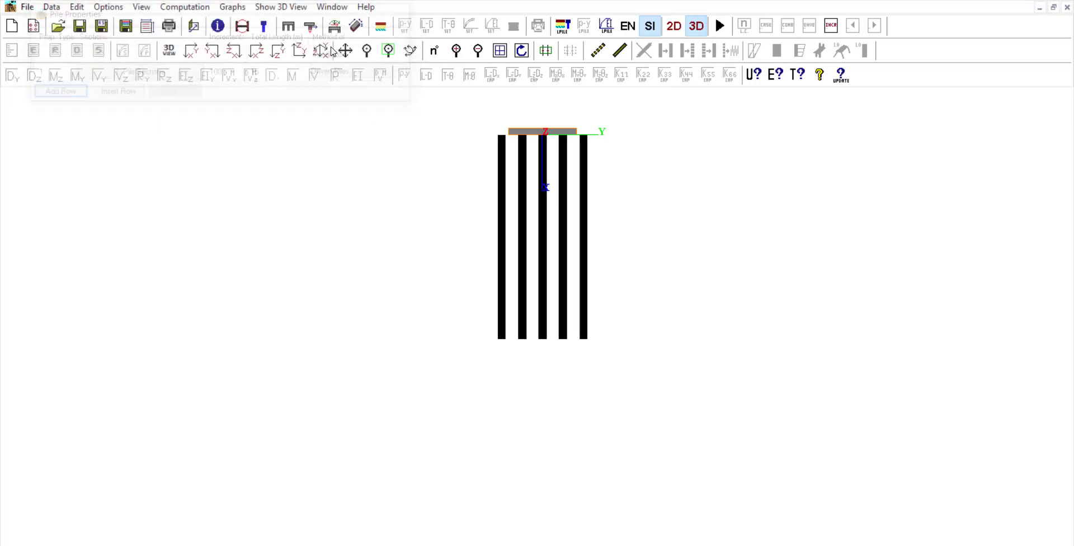
pyautogui.click(311, 28)
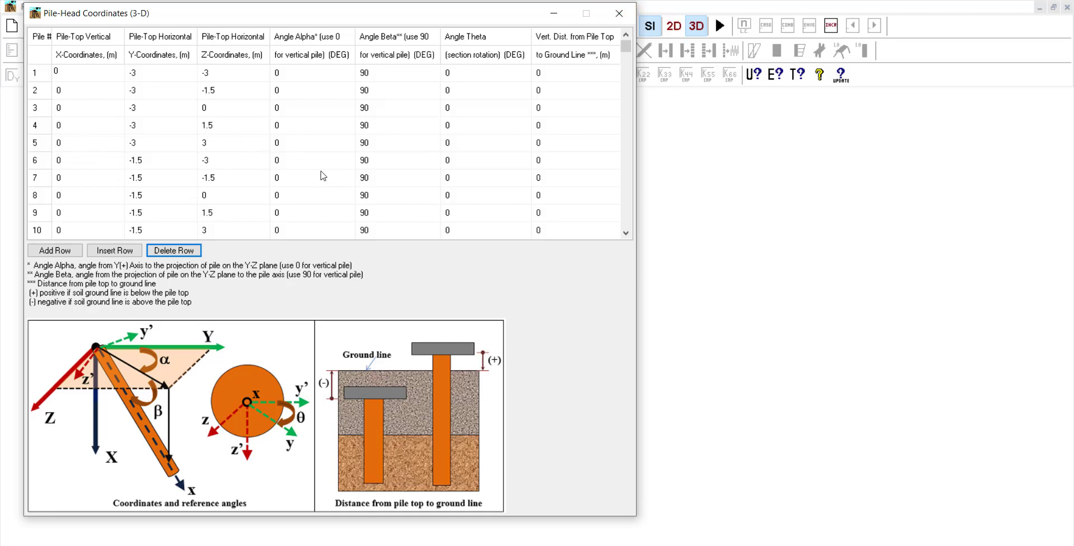
pyautogui.moveTo(625, 46); pyautogui.dragTo(599, 217)
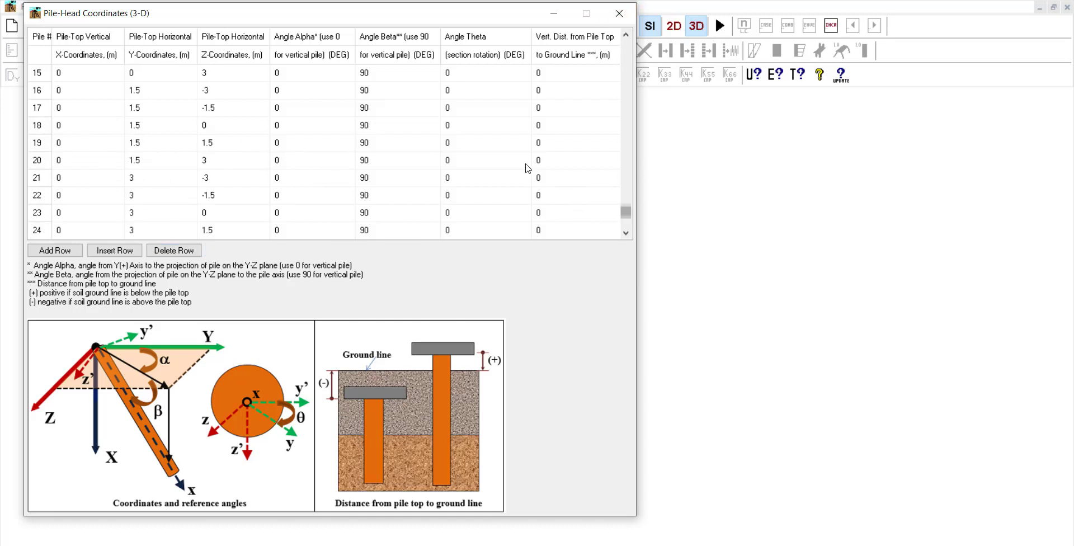
pyautogui.click(620, 13)
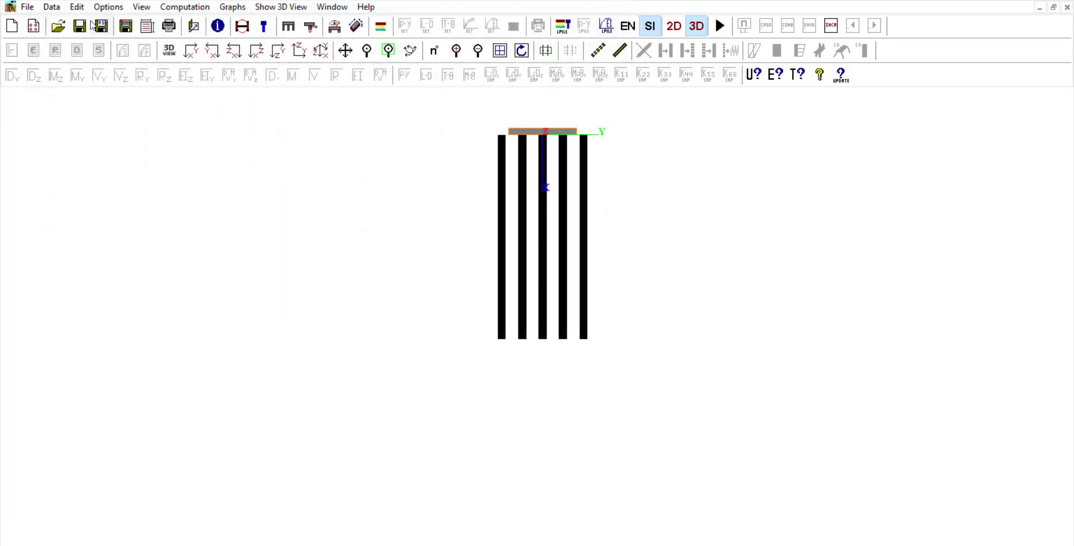
# - Check the pile-head connections in the pile group properties again and close them
pyautogui.click(76, 7)
pyautogui.moveTo(52, 6)
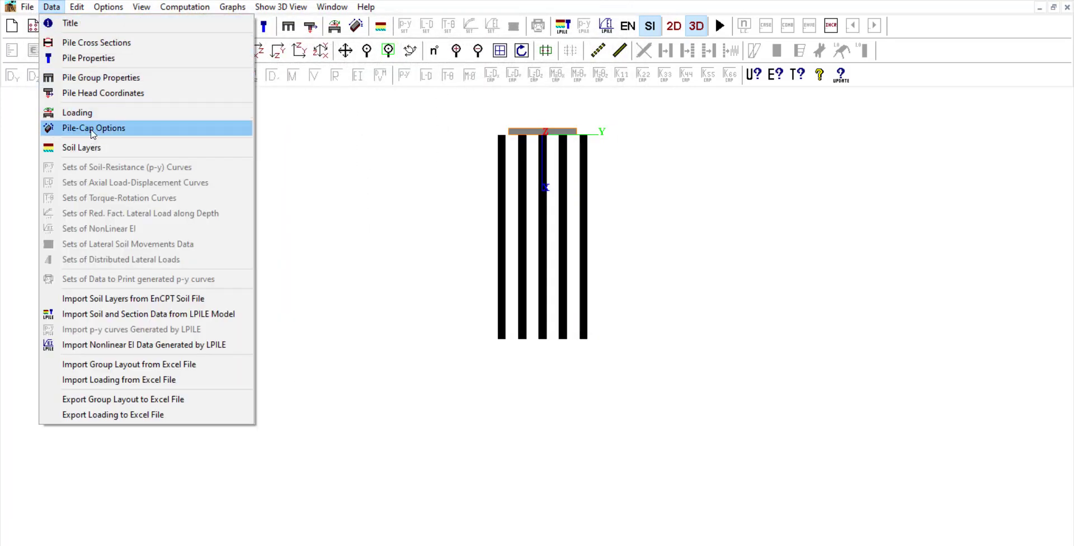
pyautogui.click(94, 78)
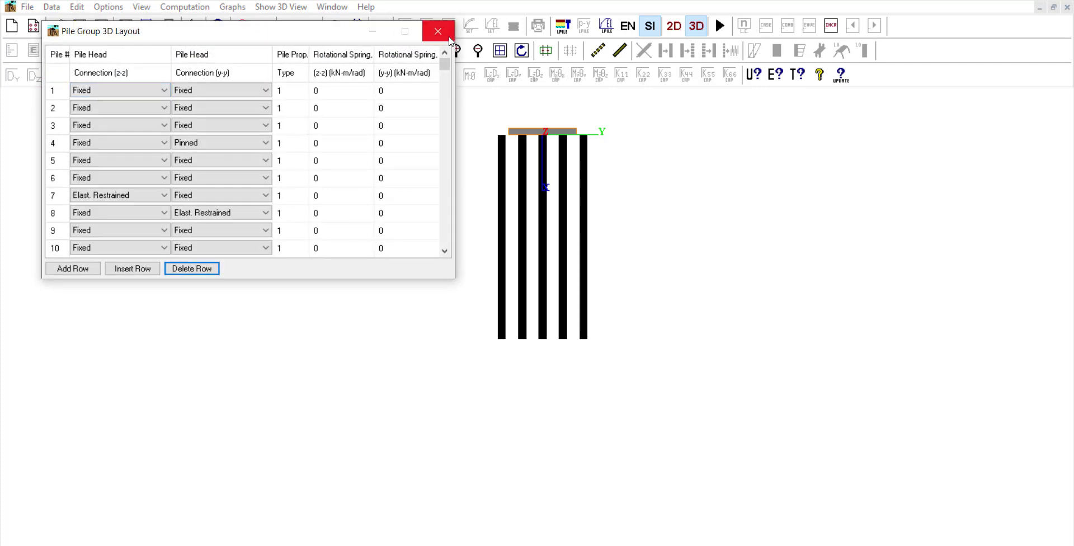
pyautogui.click(449, 34)
# - Set the rectangular pile cap's dimensions to 9 m in both the Y and Z directions and close the pile-cap options
pyautogui.click(77, 7)
pyautogui.click(52, 7)
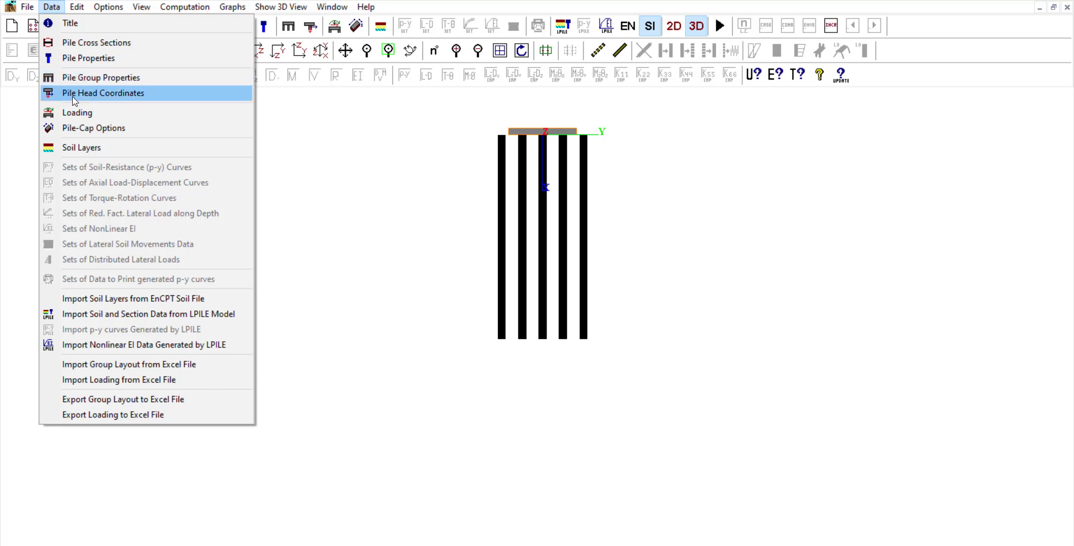
pyautogui.click(91, 133)
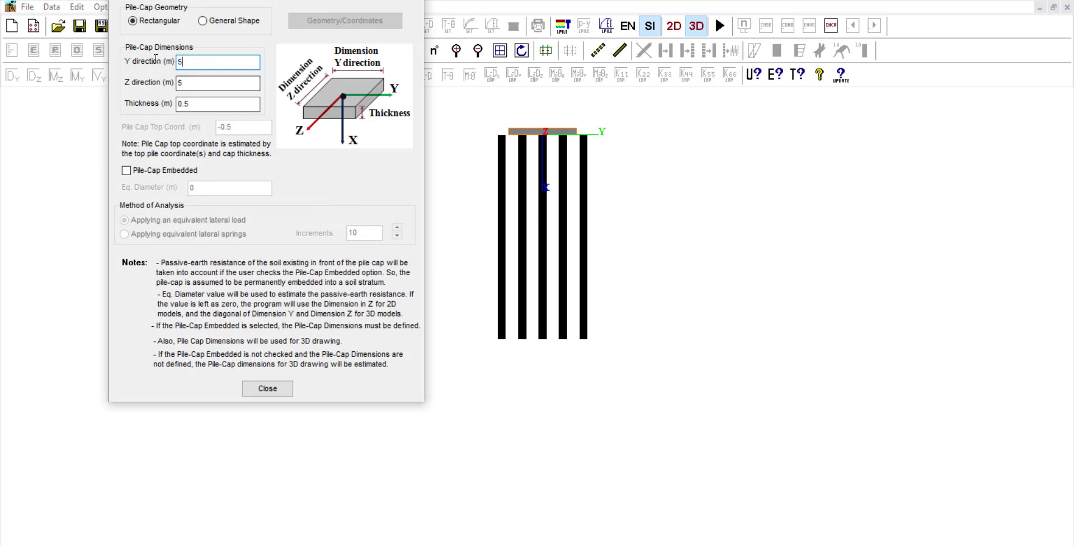
pyautogui.moveTo(155, 59); pyautogui.dragTo(132, 56)
pyautogui.moveTo(193, 83); pyautogui.dragTo(143, 85)
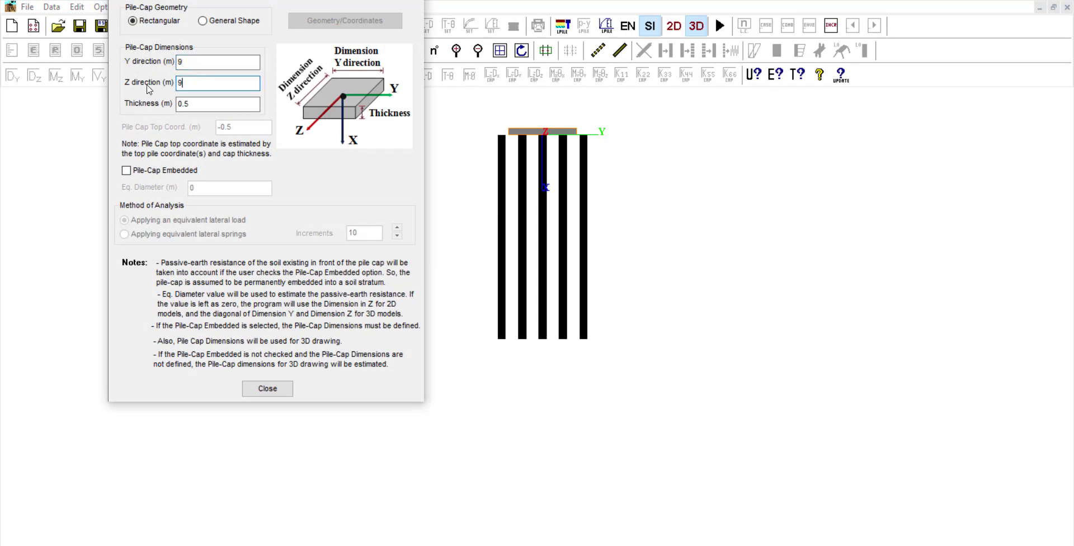
pyautogui.click(291, 389)
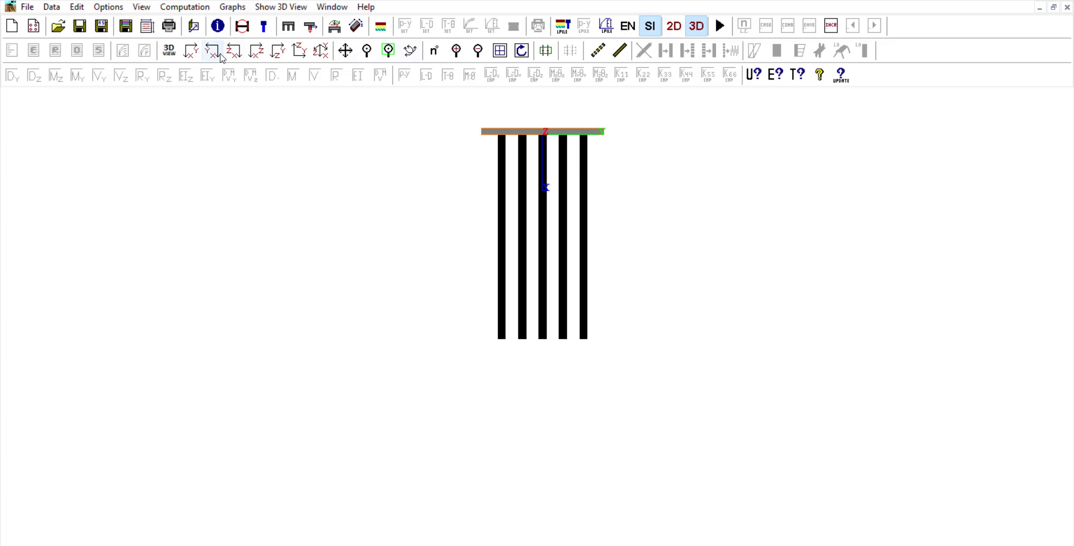
# - Inspect the pile group and its enlarged cap in the 3D, elevation and plan views, including a closer look at the cap
pyautogui.click(169, 50)
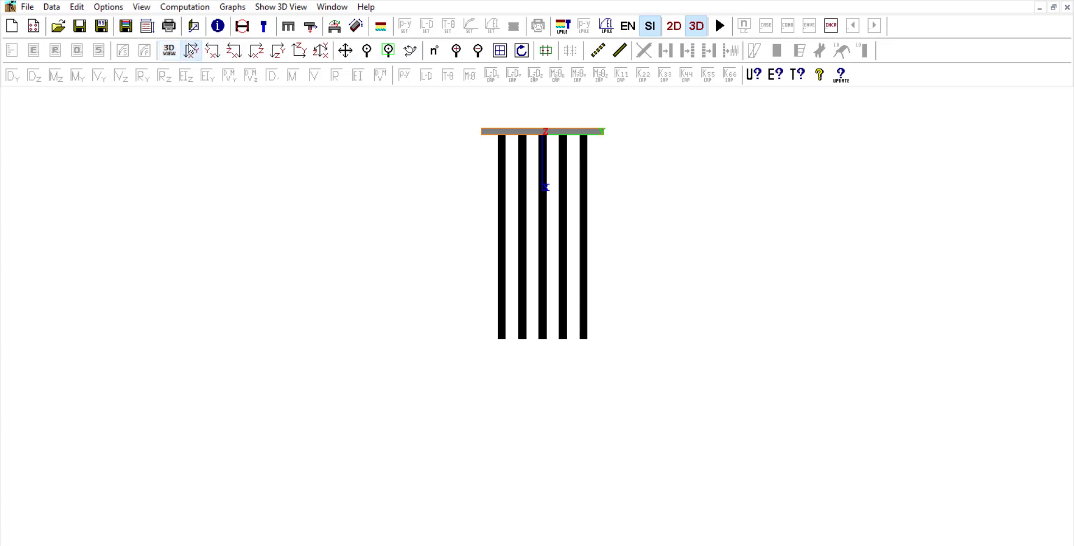
pyautogui.click(211, 51)
pyautogui.click(275, 51)
pyautogui.click(315, 50)
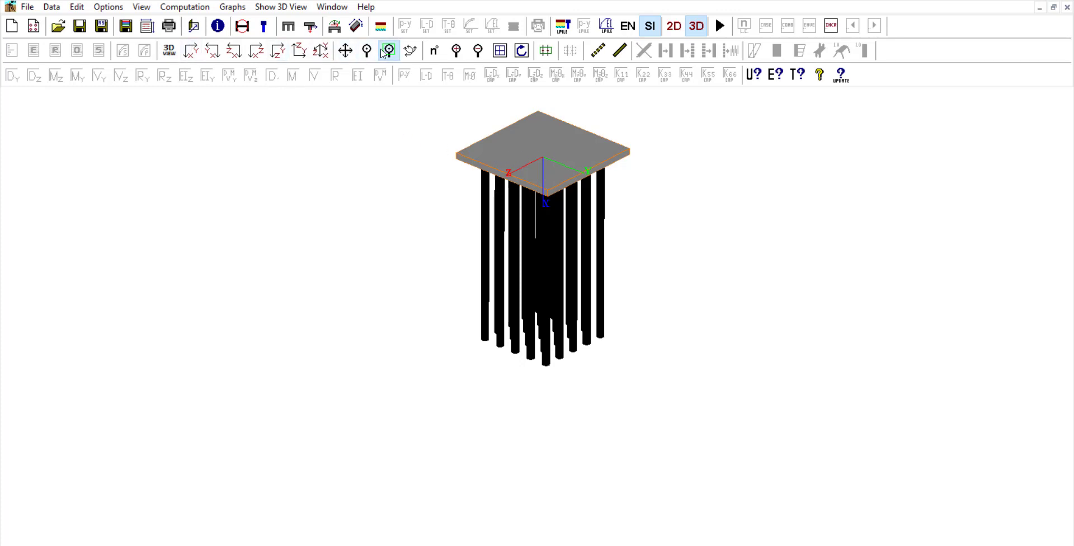
pyautogui.moveTo(696, 302); pyautogui.dragTo(602, 178)
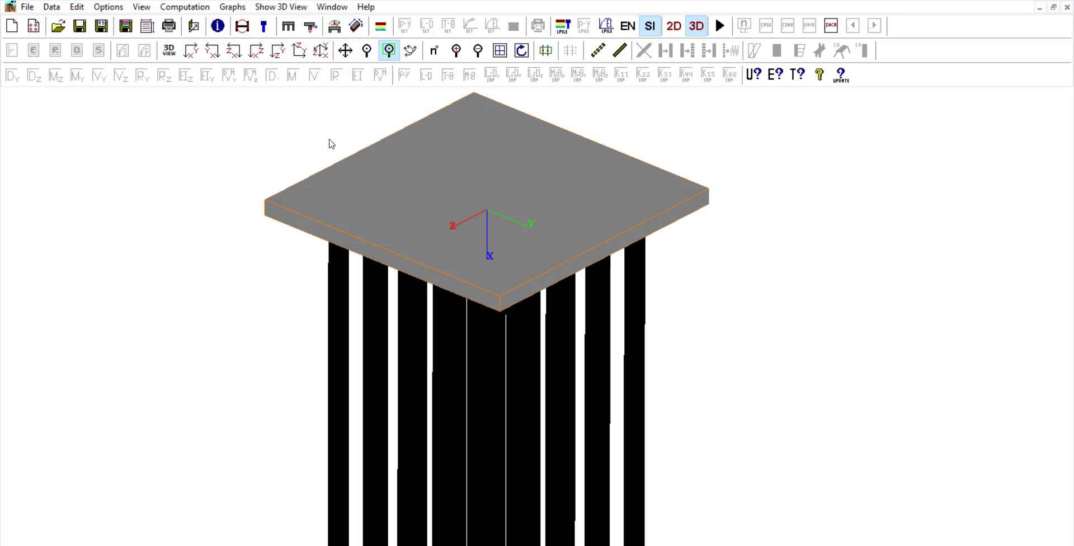
pyautogui.click(191, 50)
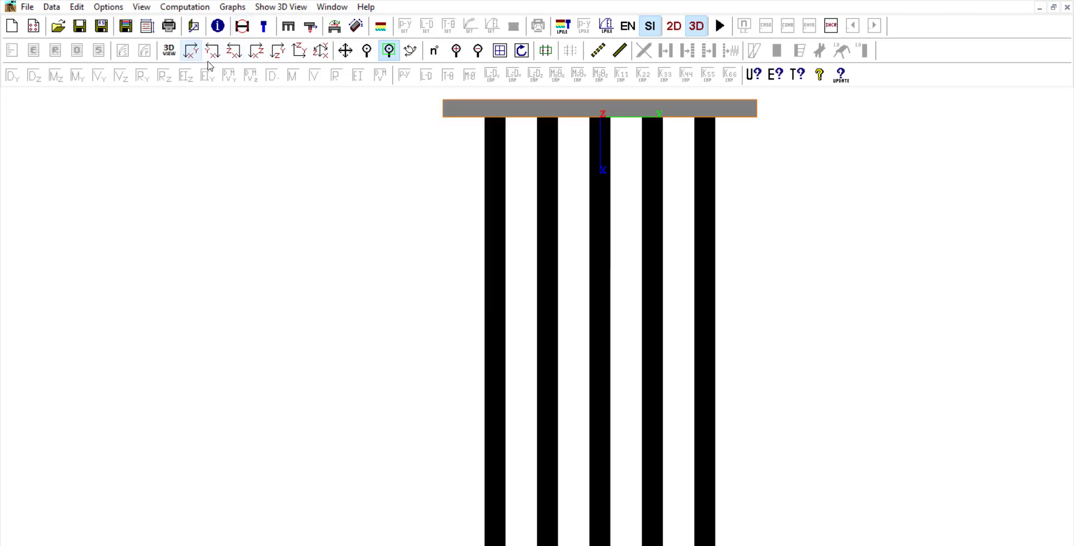
pyautogui.click(212, 50)
pyautogui.click(234, 50)
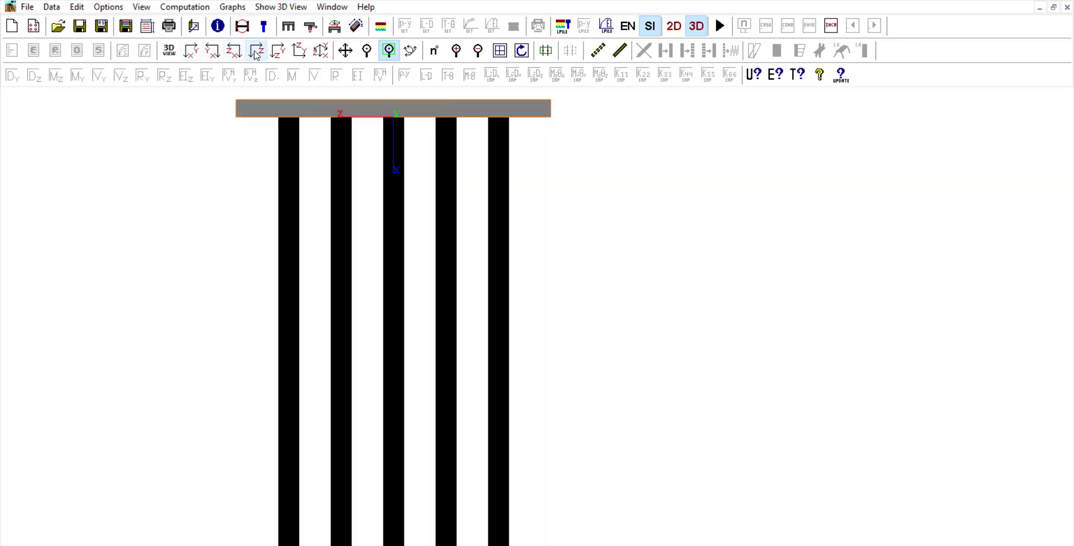
pyautogui.click(256, 50)
pyautogui.click(279, 52)
pyautogui.click(321, 51)
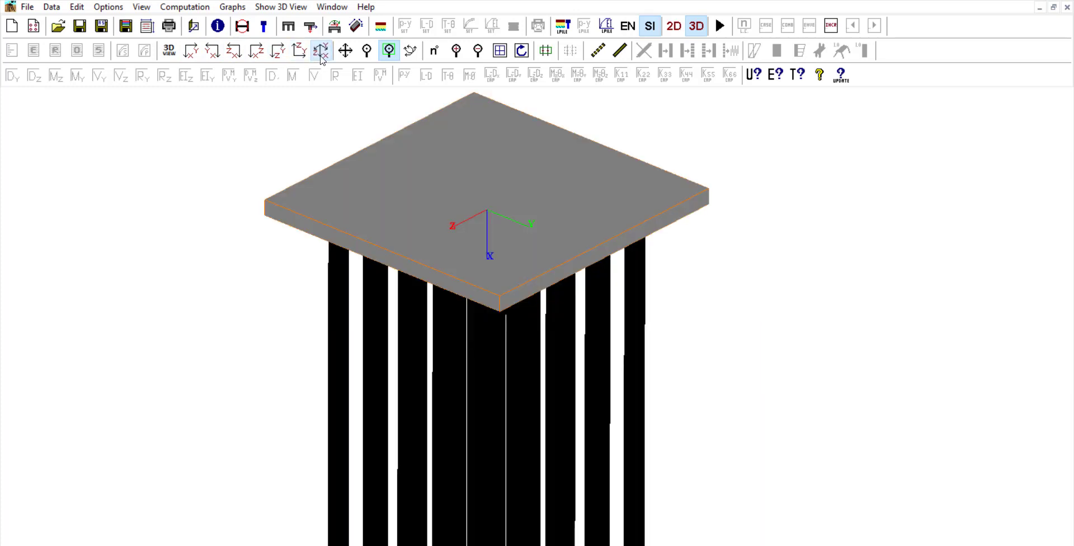
pyautogui.click(300, 55)
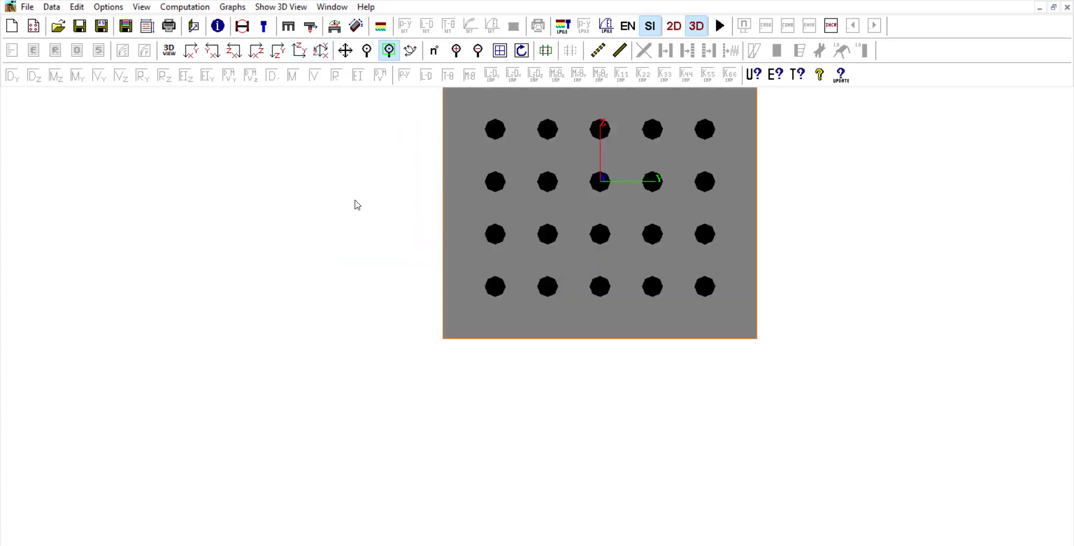
# - Try zooming and panning the model, fit the whole pile group into view and shift it slightly downward
pyautogui.moveTo(356, 200); pyautogui.dragTo(345, 235)
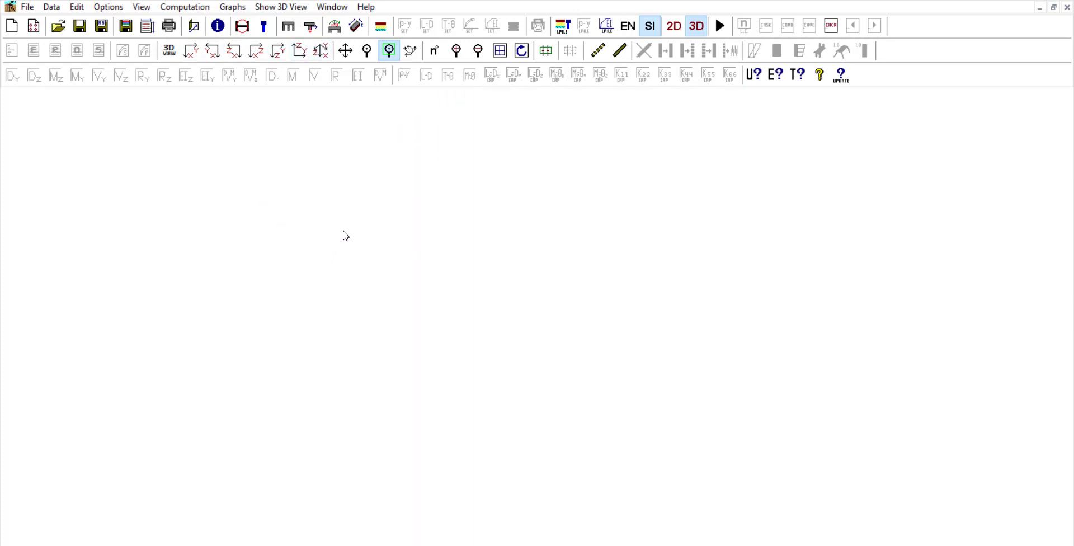
pyautogui.click(344, 53)
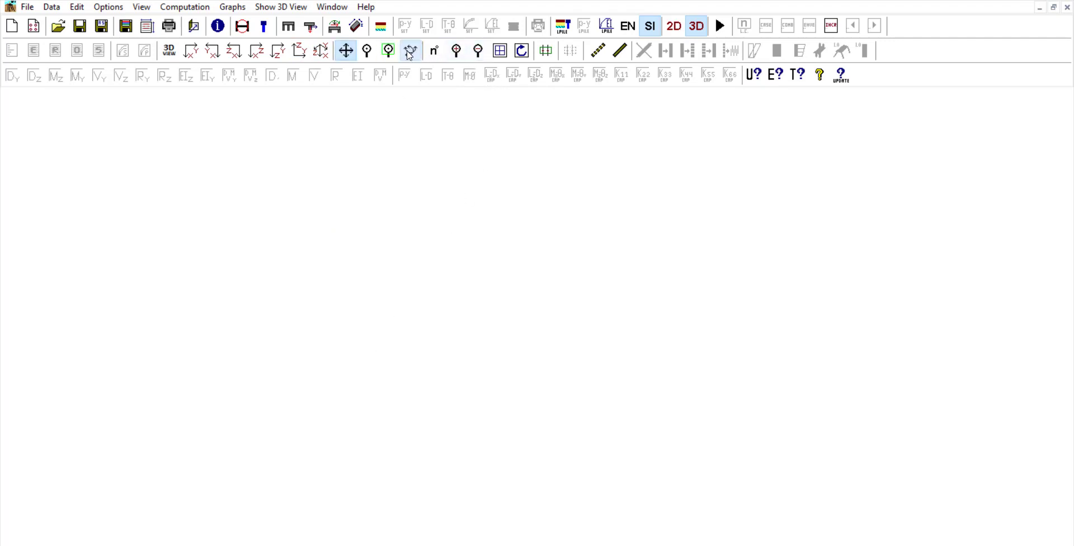
pyautogui.click(388, 51)
pyautogui.click(323, 53)
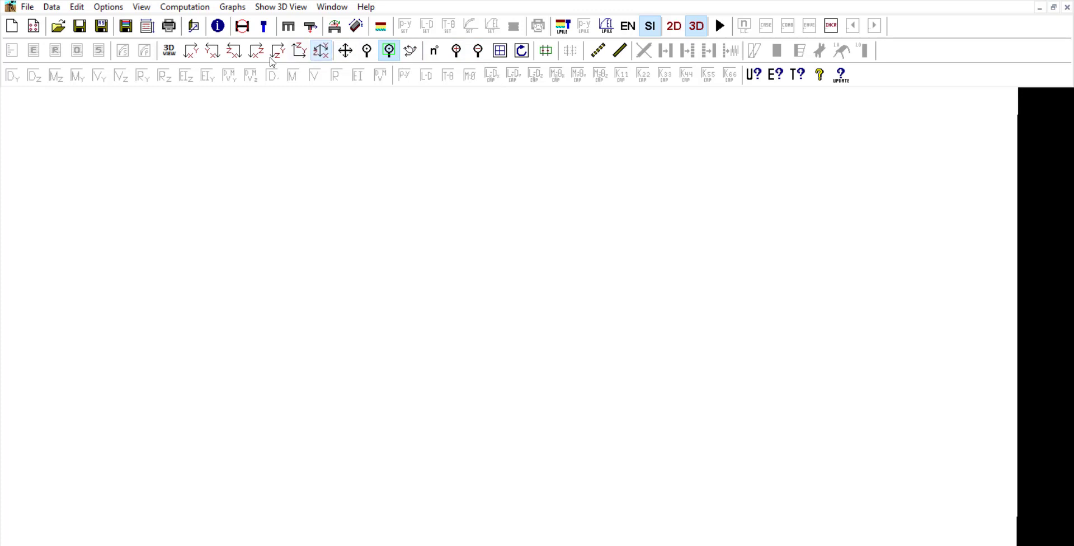
pyautogui.moveTo(967, 241); pyautogui.dragTo(803, 246)
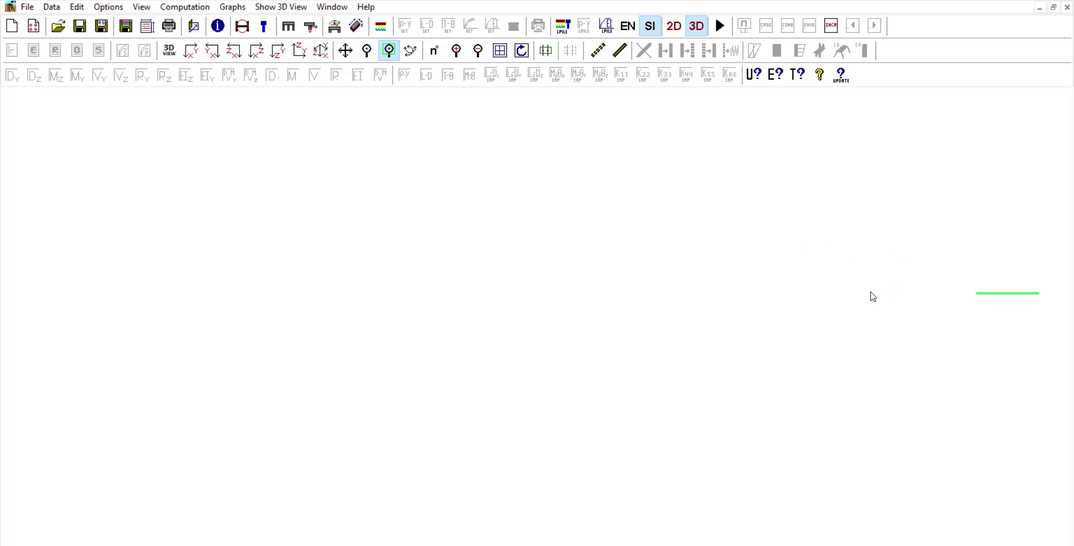
pyautogui.click(345, 50)
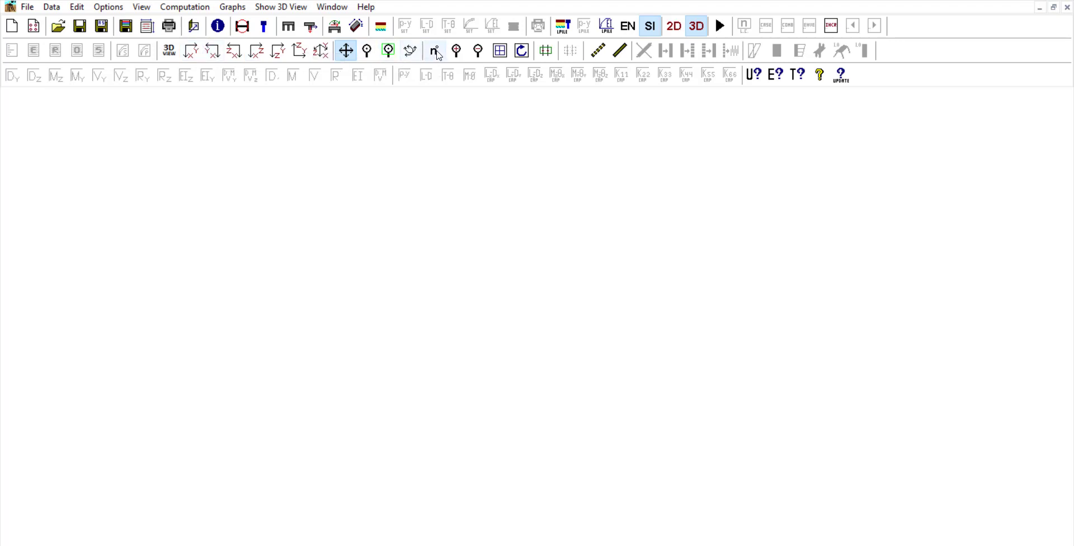
pyautogui.click(500, 51)
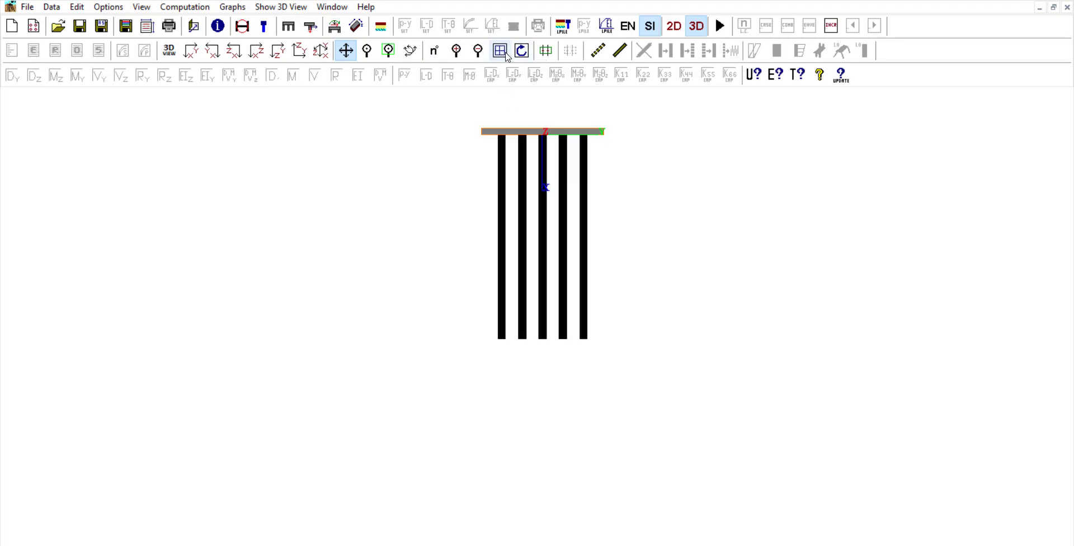
pyautogui.moveTo(604, 175); pyautogui.dragTo(587, 218)
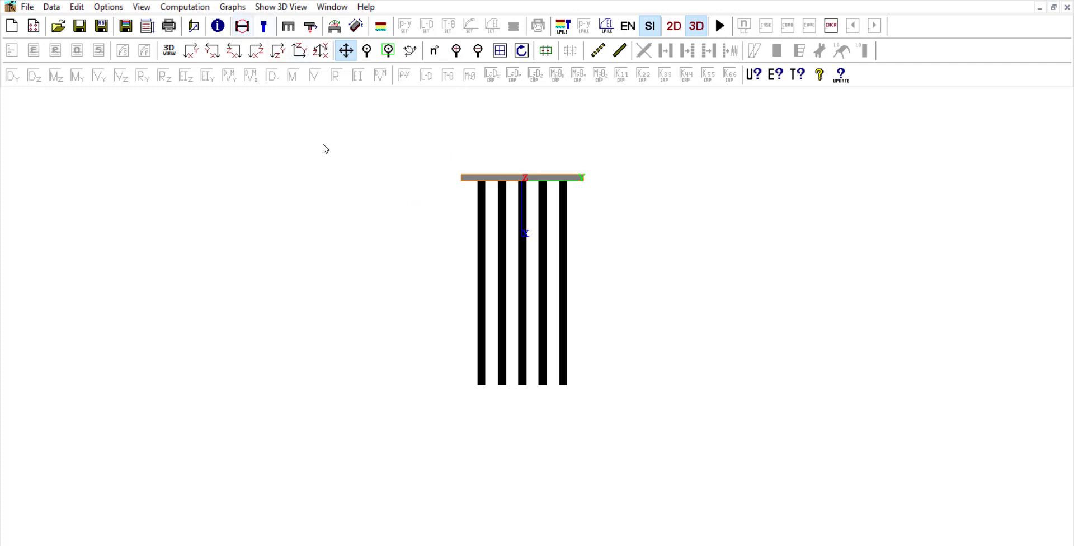
# - In the pile group properties, set the pile-head connections of pile 8 (y-y) and pile 7 (z-z) to Fixed
pyautogui.click(288, 27)
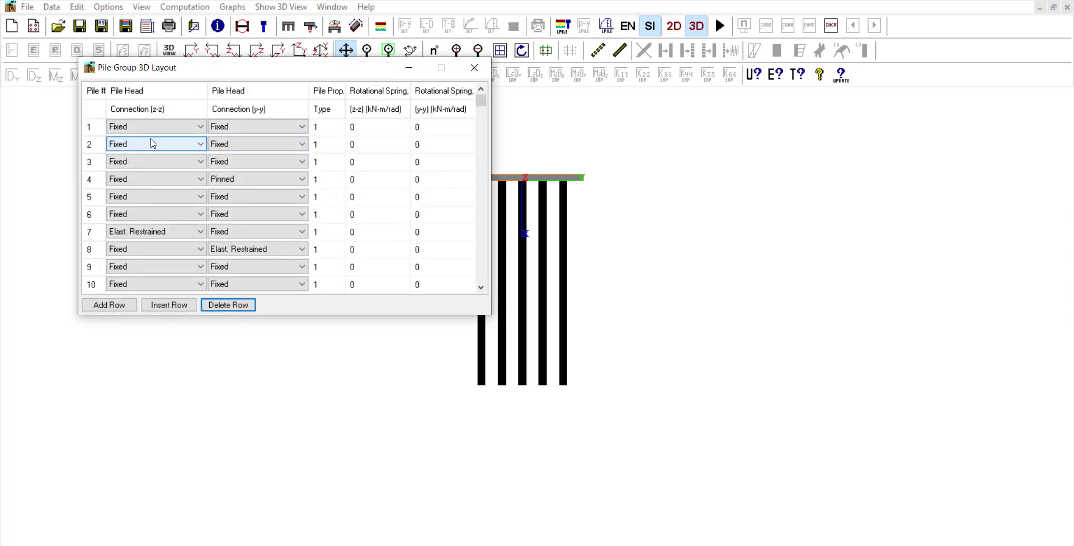
pyautogui.click(140, 129)
pyautogui.click(140, 131)
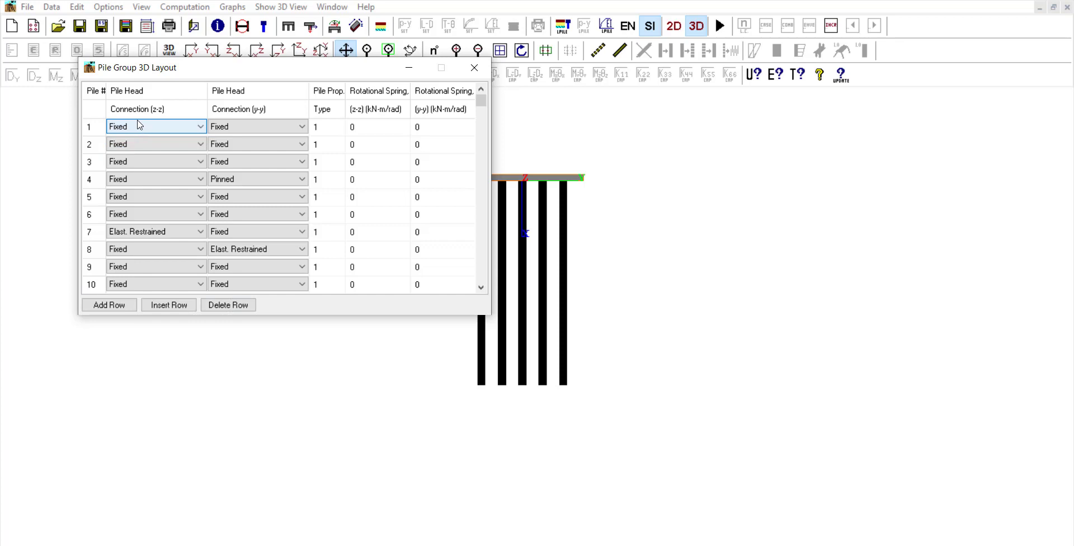
pyautogui.click(140, 124)
pyautogui.click(139, 120)
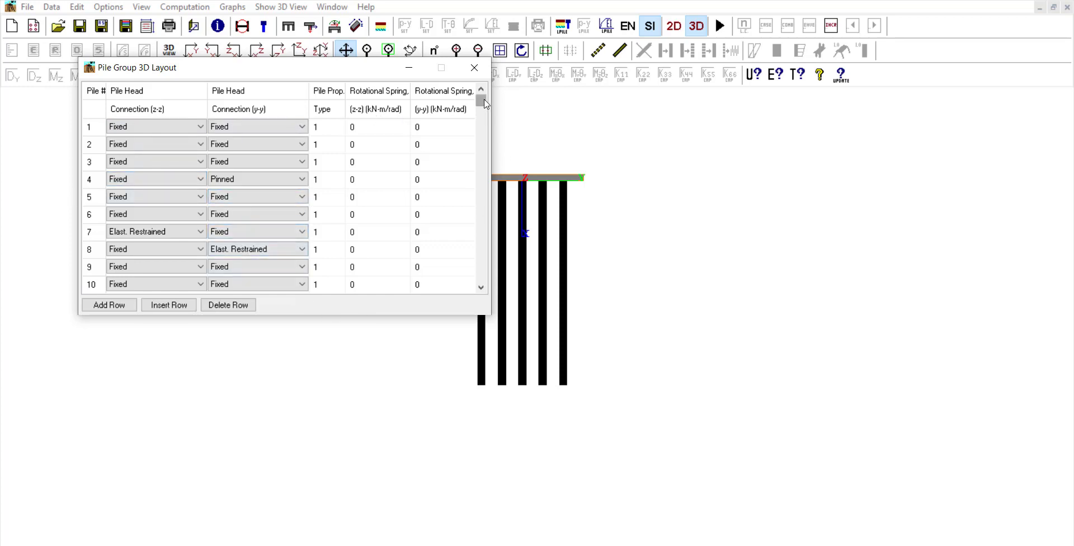
pyautogui.moveTo(481, 101); pyautogui.dragTo(481, 148)
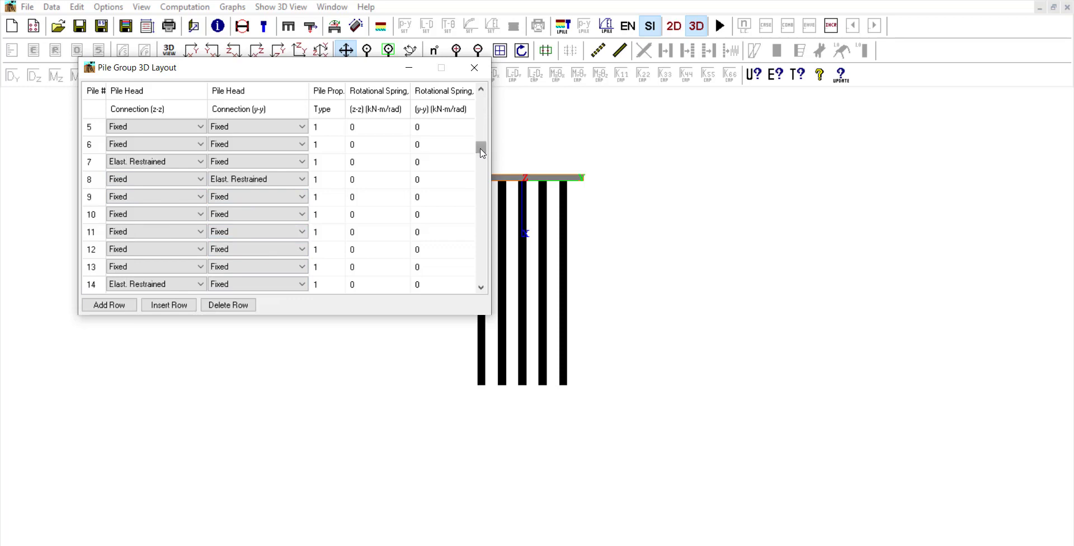
pyautogui.click(275, 179)
pyautogui.click(236, 193)
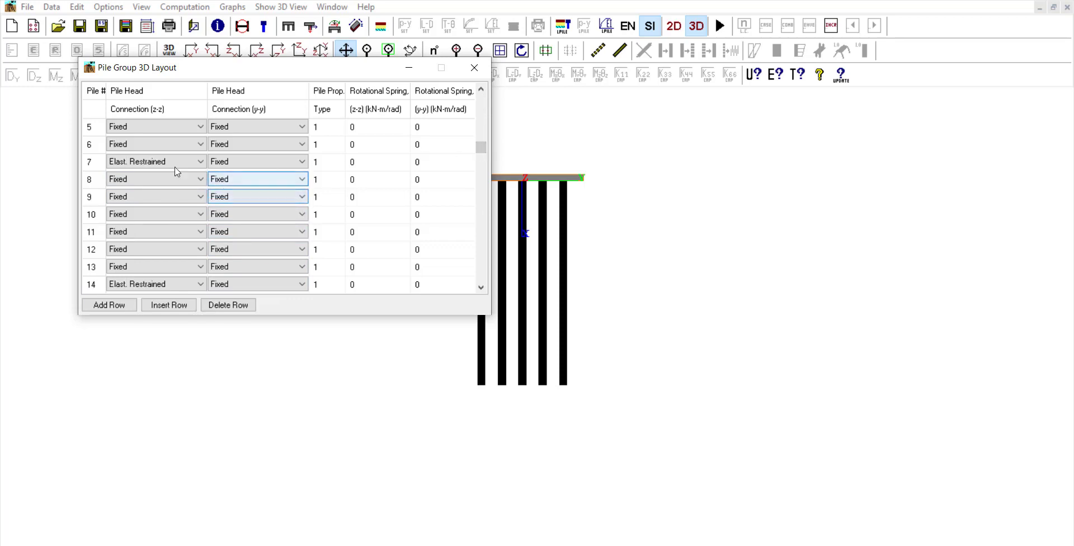
pyautogui.click(156, 161)
pyautogui.click(156, 161)
pyautogui.click(130, 183)
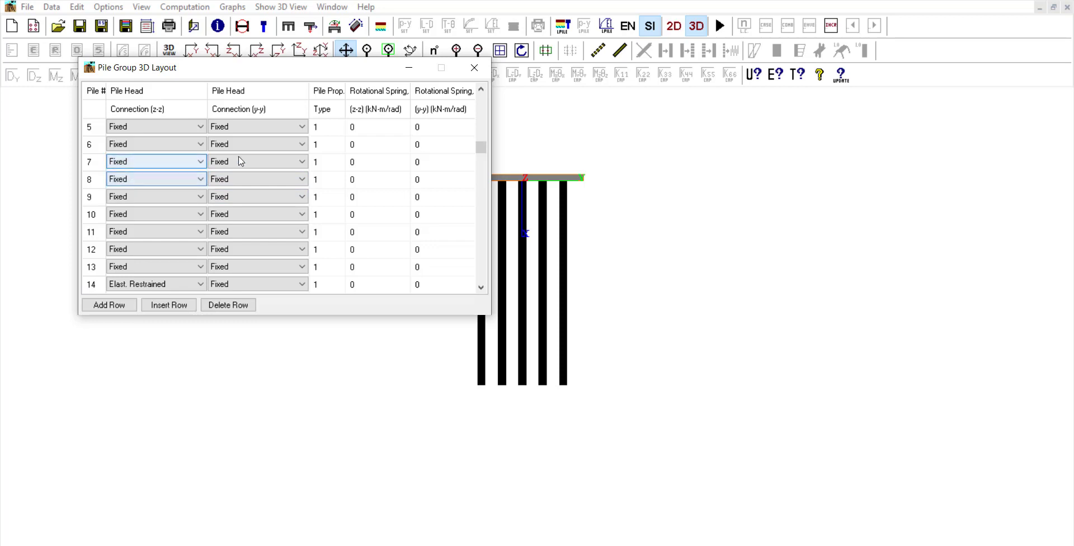
# - Set the pile-head connections of pile 4 (y-y) and pile 14 (z-z) to Fixed
pyautogui.moveTo(481, 148); pyautogui.dragTo(485, 101)
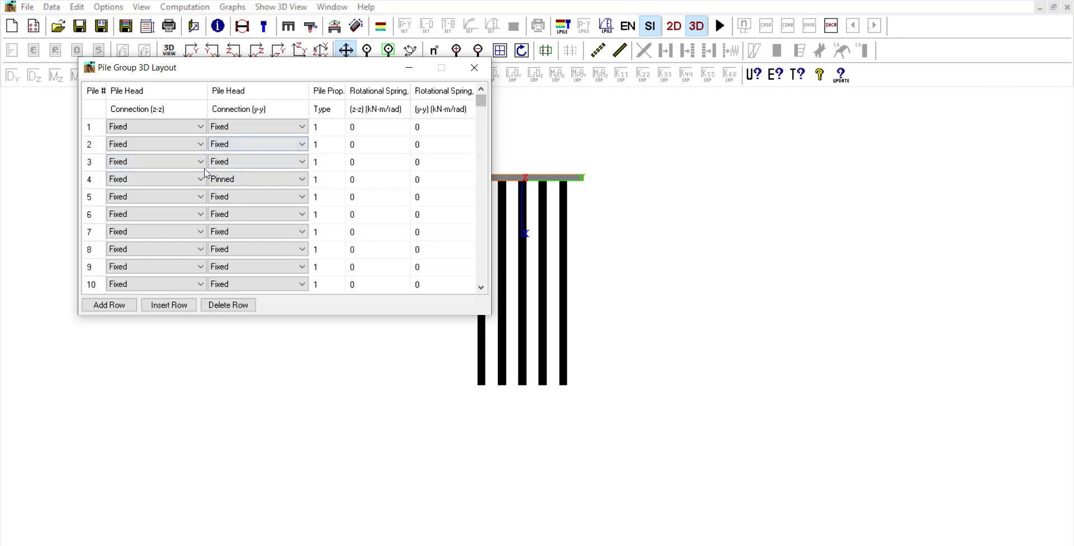
pyautogui.click(239, 179)
pyautogui.click(235, 201)
pyautogui.moveTo(480, 105); pyautogui.dragTo(464, 164)
pyautogui.click(147, 266)
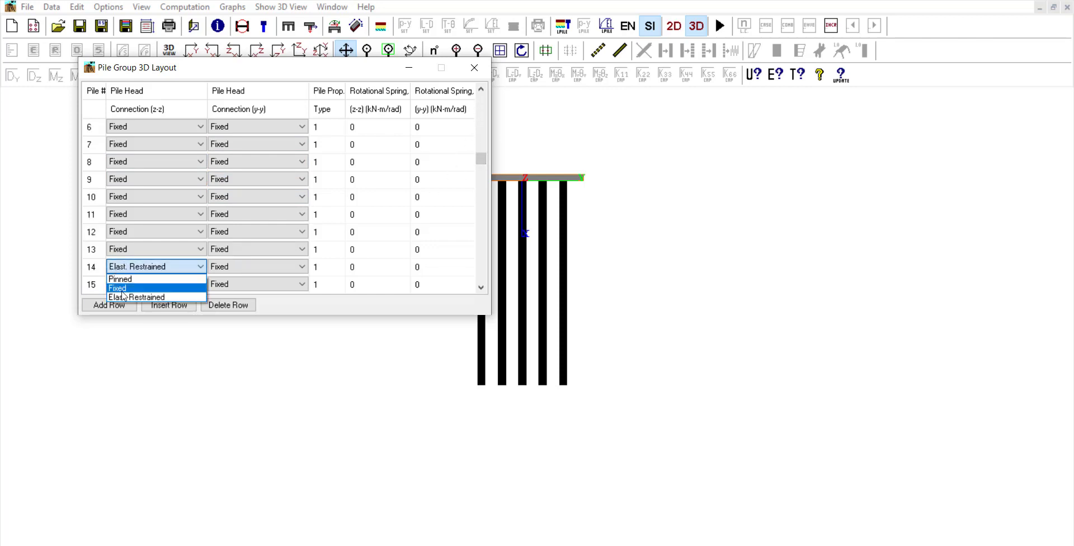
pyautogui.click(123, 287)
pyautogui.moveTo(480, 160); pyautogui.dragTo(481, 101)
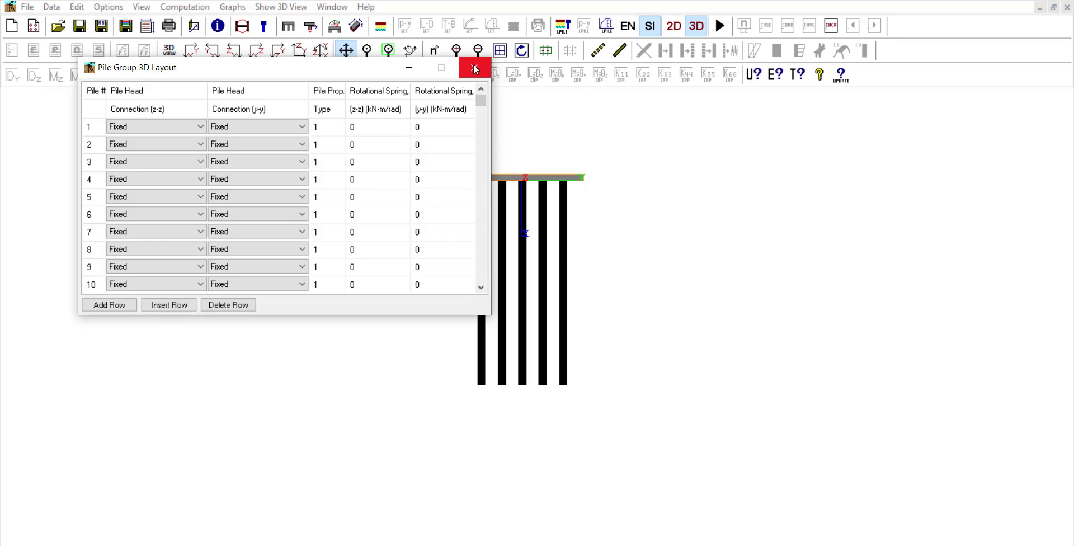
# - Check the pile property type assigned to several piles and close the pile group properties
pyautogui.click(325, 127)
pyautogui.click(323, 144)
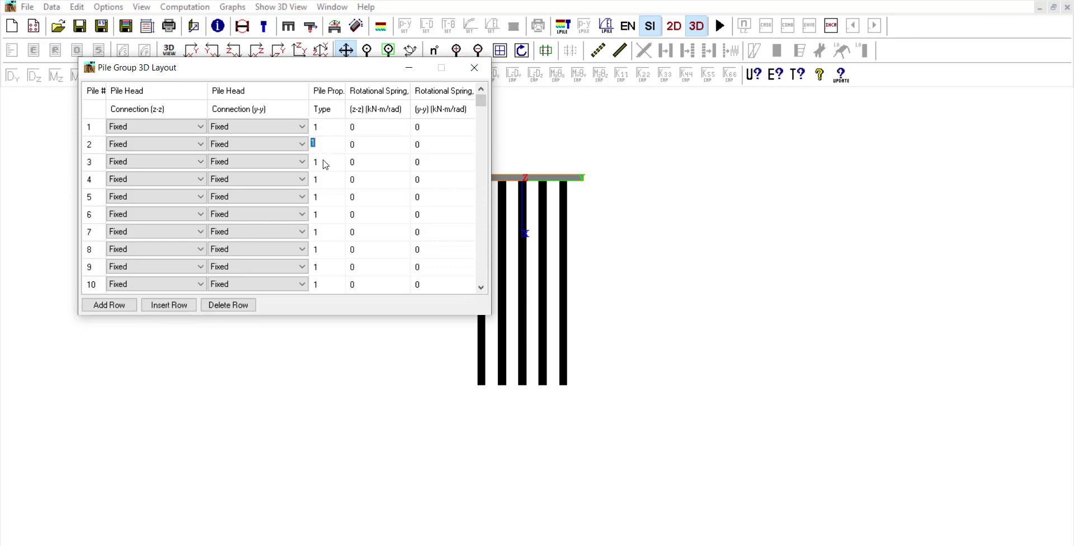
pyautogui.click(326, 197)
pyautogui.click(325, 250)
pyautogui.click(321, 283)
pyautogui.click(474, 76)
# - Review the pile-head coordinates and their reference-angle and ground-line diagrams, and close them
pyautogui.click(184, 7)
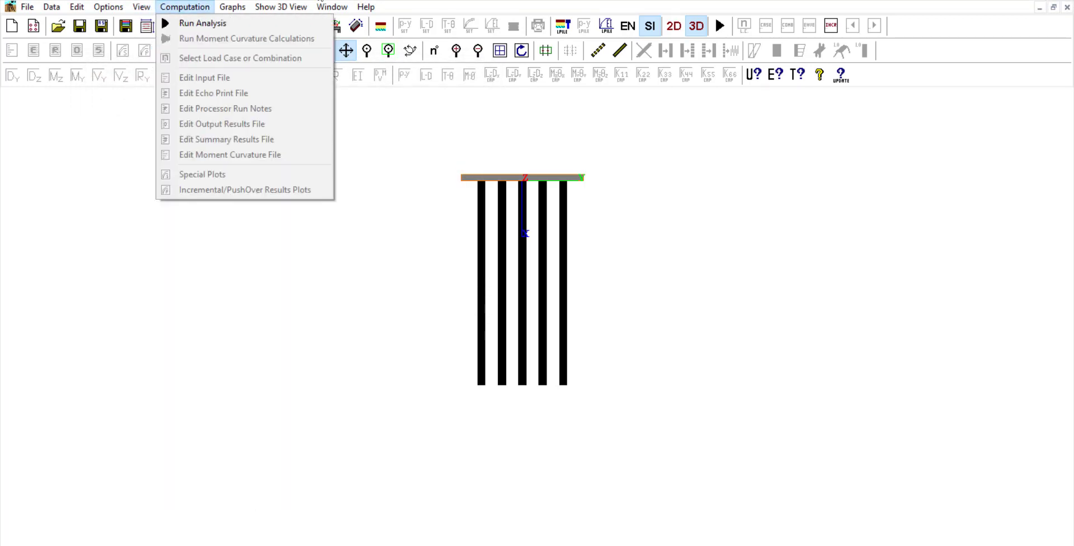
pyautogui.click(320, 1)
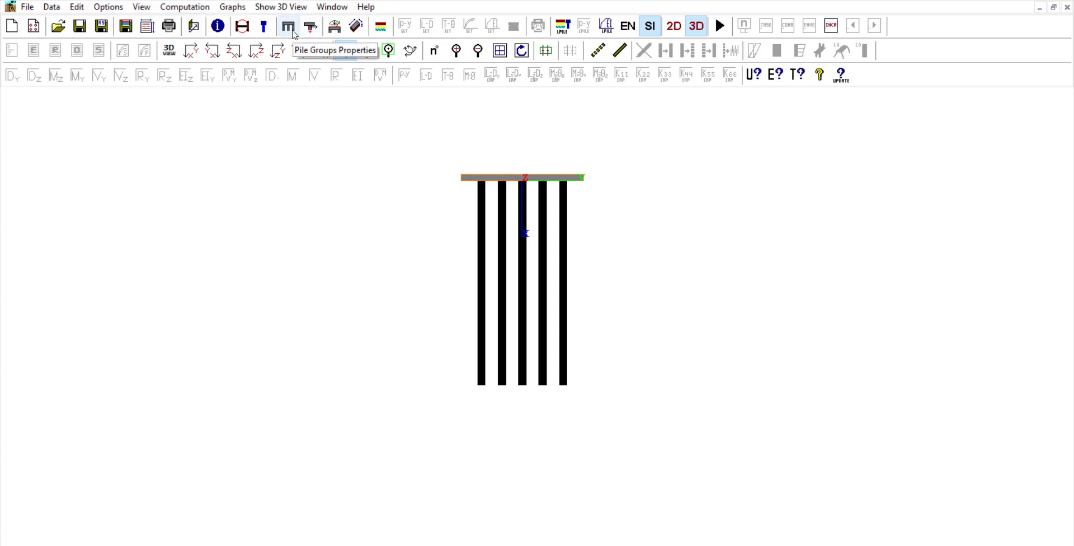
pyautogui.click(310, 26)
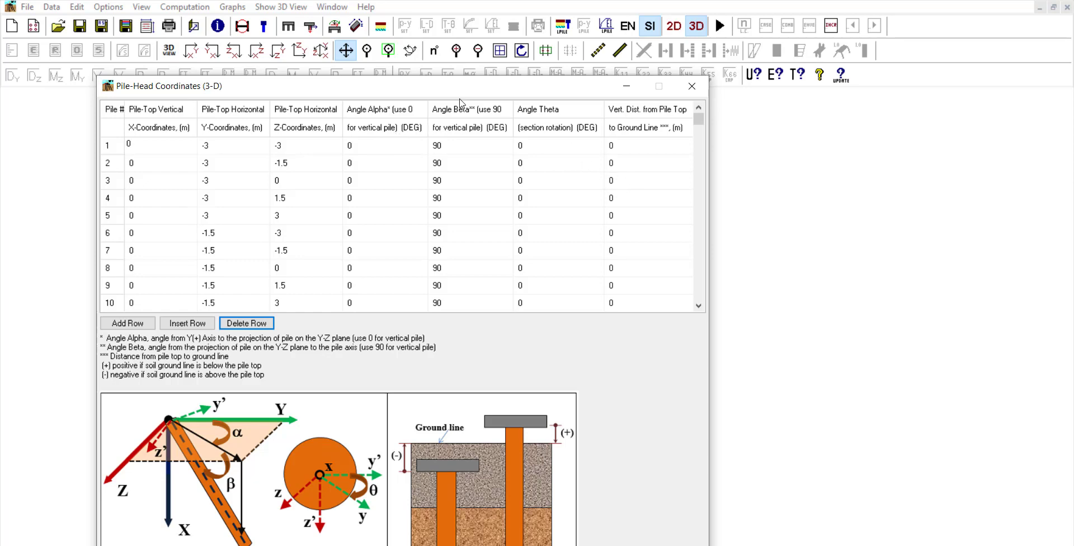
pyautogui.moveTo(366, 90); pyautogui.dragTo(365, 8)
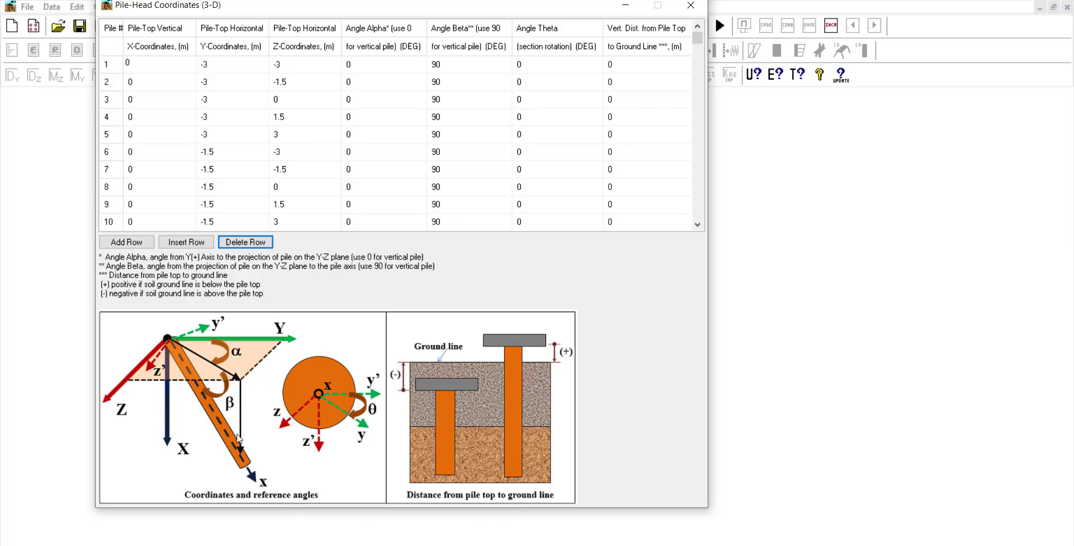
pyautogui.click(691, 5)
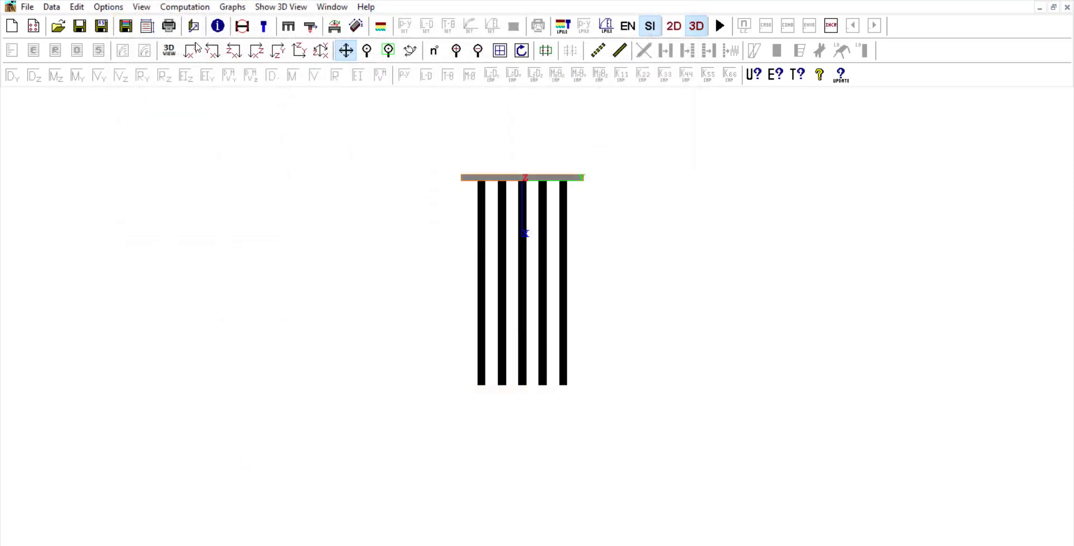
pyautogui.click(175, 8)
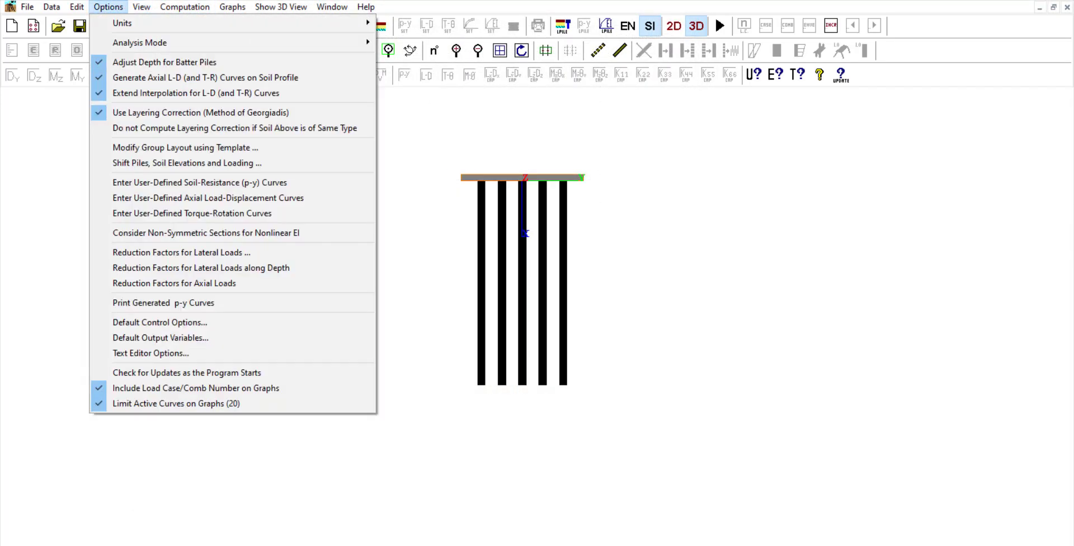
pyautogui.click(121, 6)
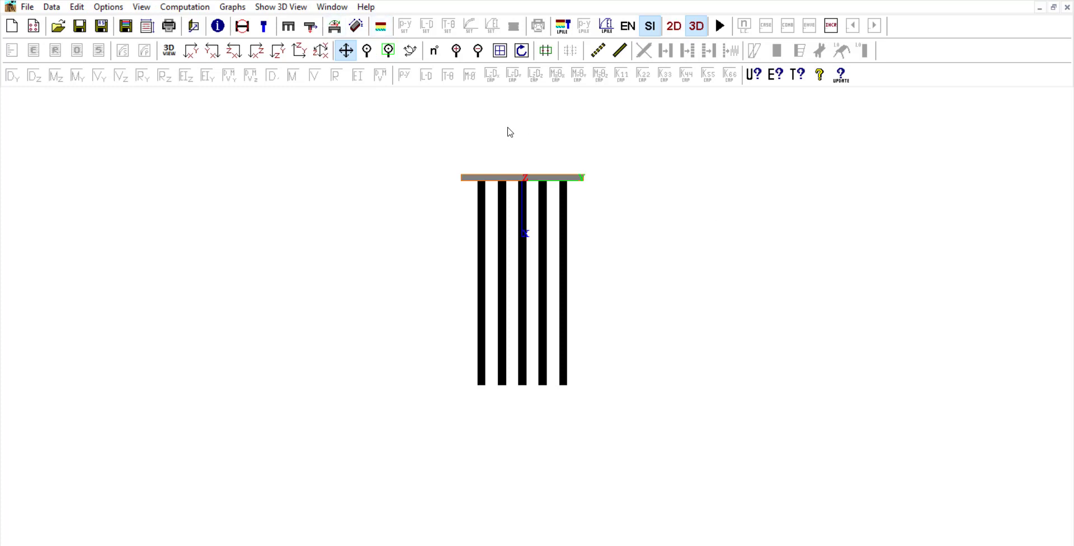
# - Add a load case in the loading definition and keep its type as Dead, DL
pyautogui.click(311, 26)
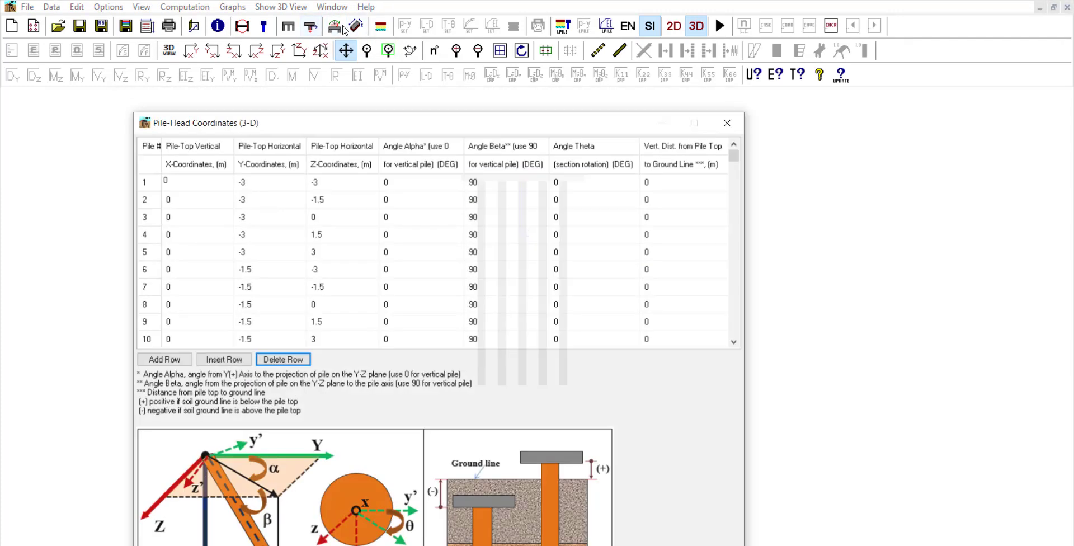
pyautogui.click(334, 26)
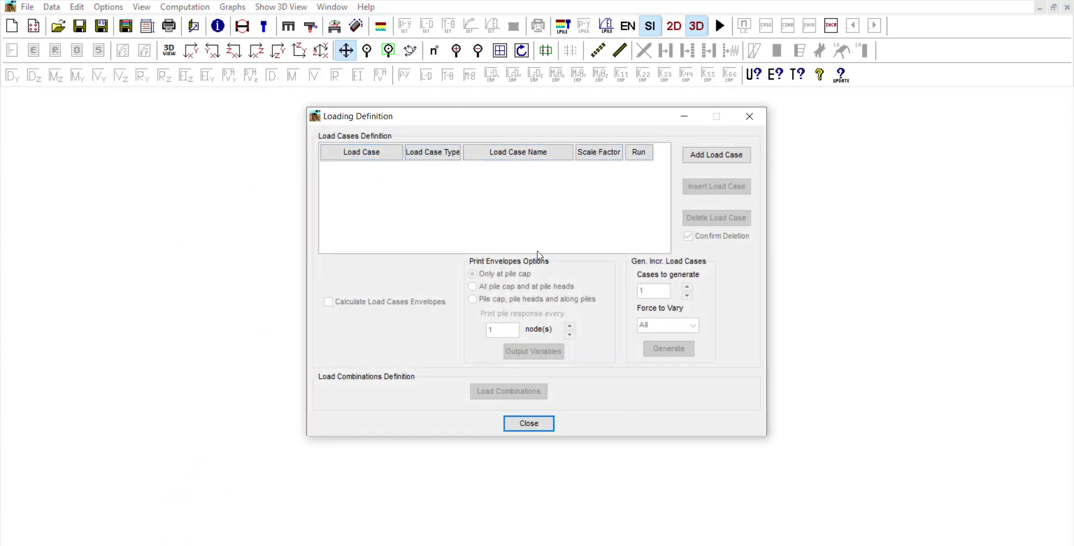
pyautogui.click(359, 154)
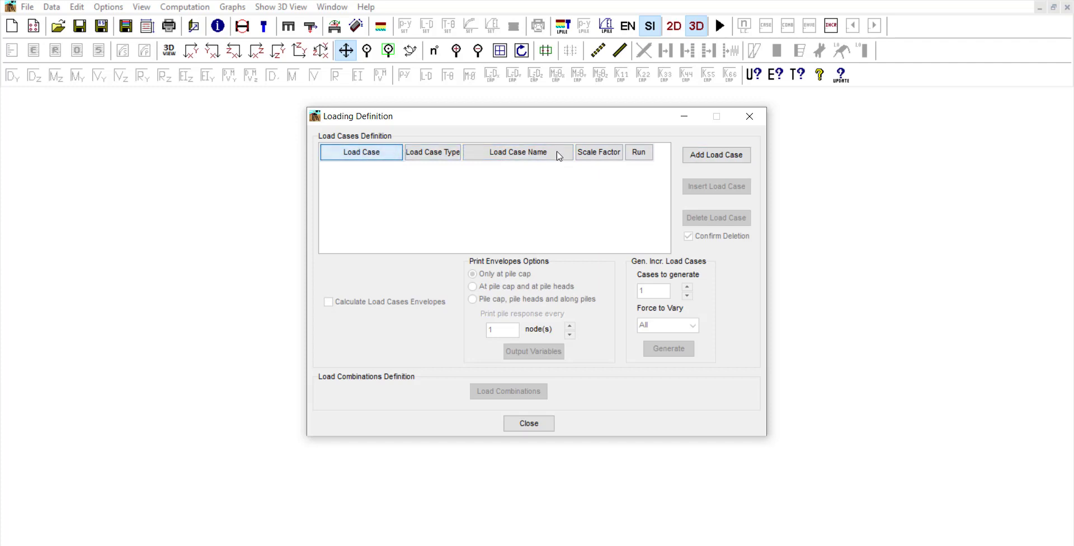
pyautogui.click(745, 155)
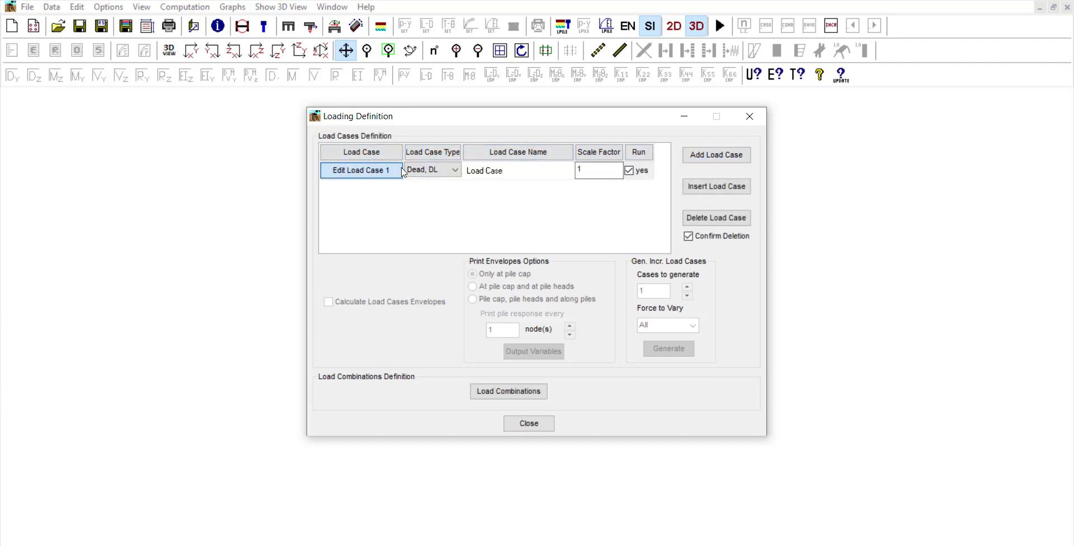
pyautogui.click(401, 171)
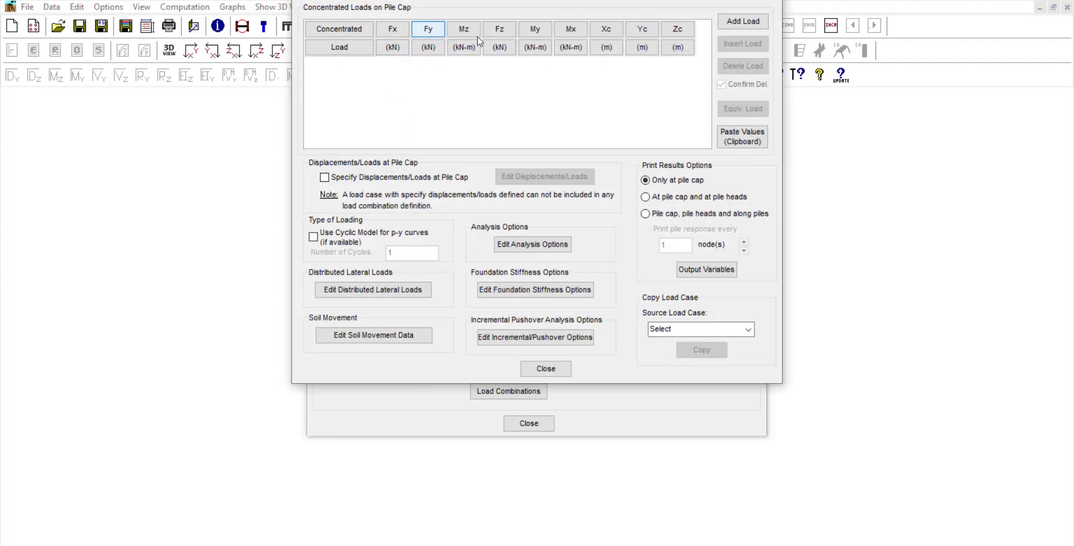
pyautogui.click(764, 1)
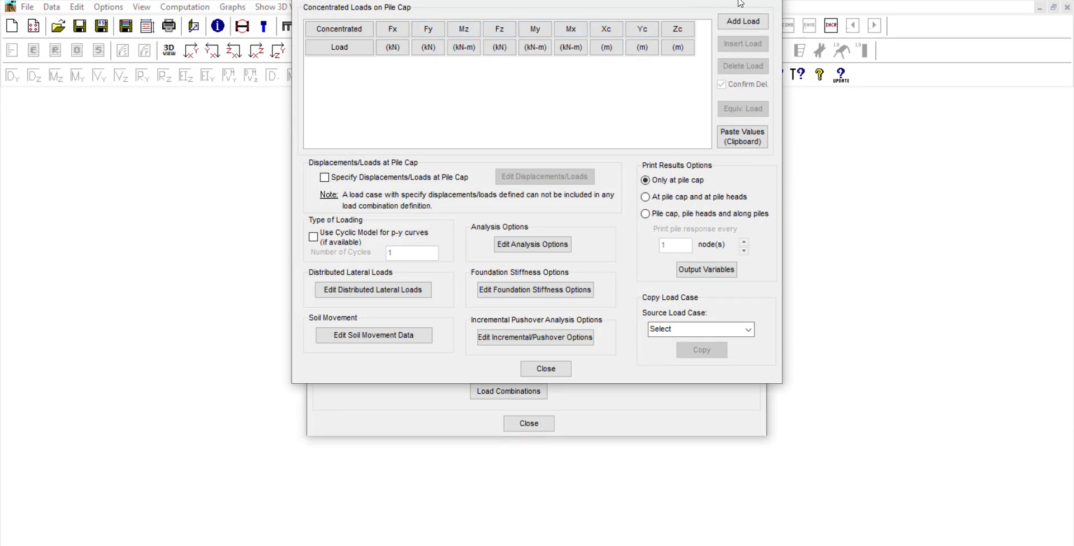
pyautogui.click(444, 173)
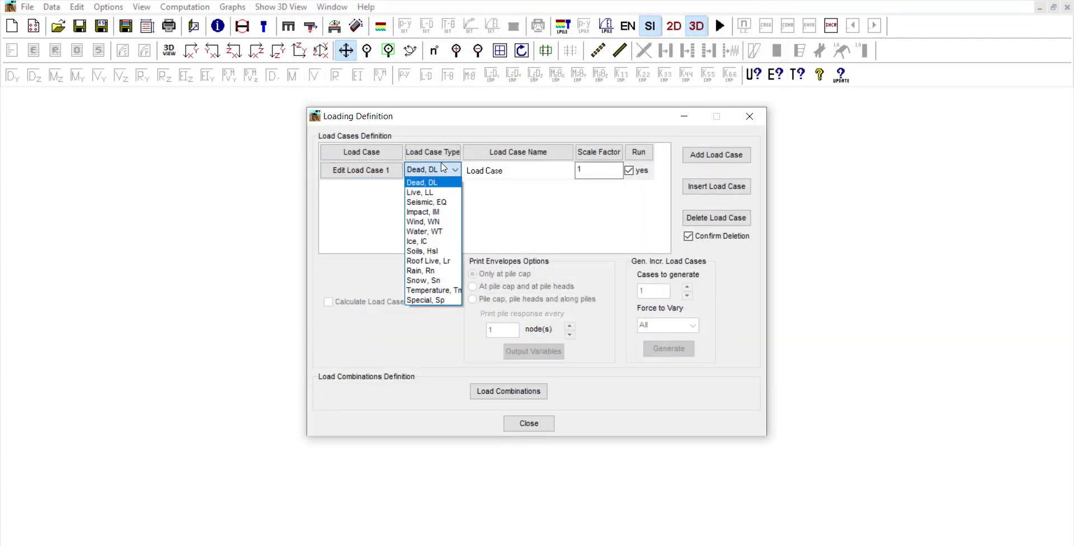
pyautogui.click(442, 173)
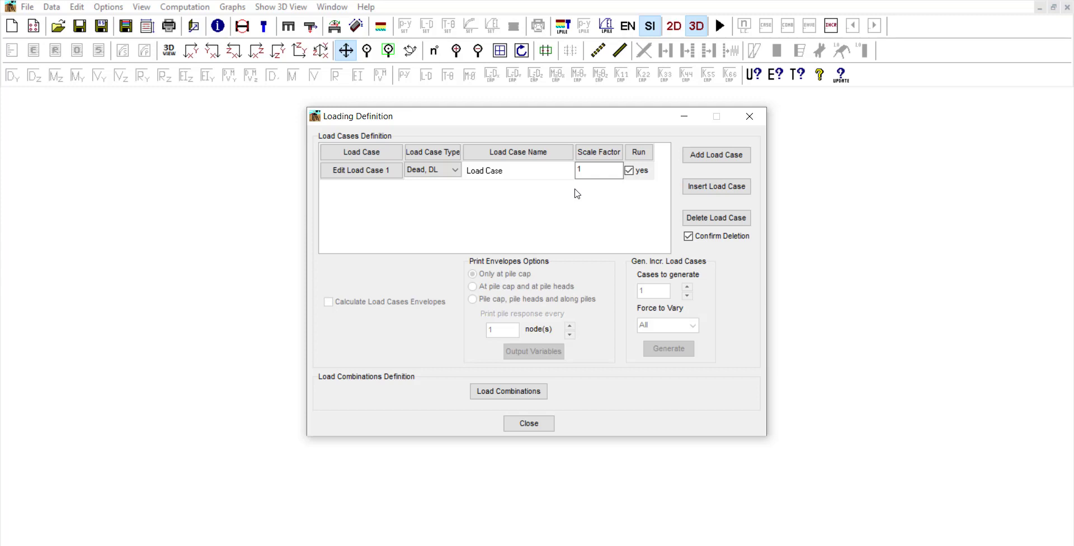
# - In load case 1, add a concentrated load on the pile cap with Fx 20000 kN and Fy 2000 kN
pyautogui.click(361, 170)
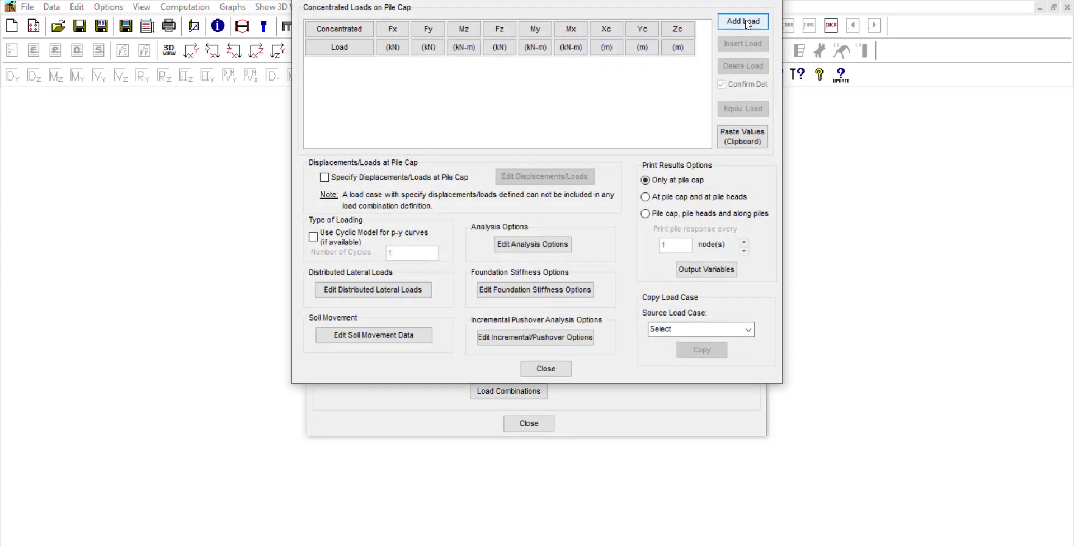
pyautogui.click(732, 22)
pyautogui.click(463, 64)
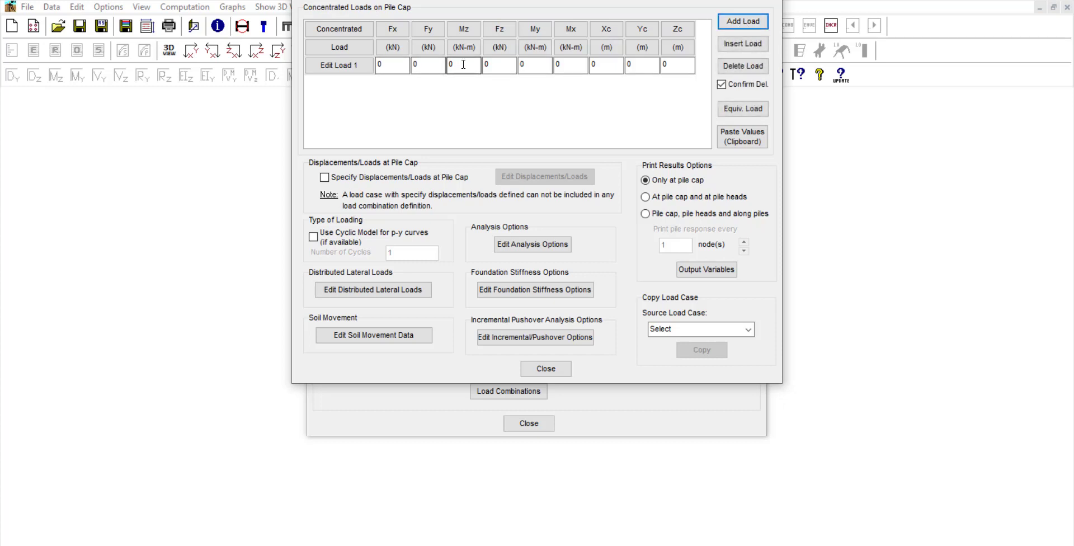
pyautogui.click(394, 67)
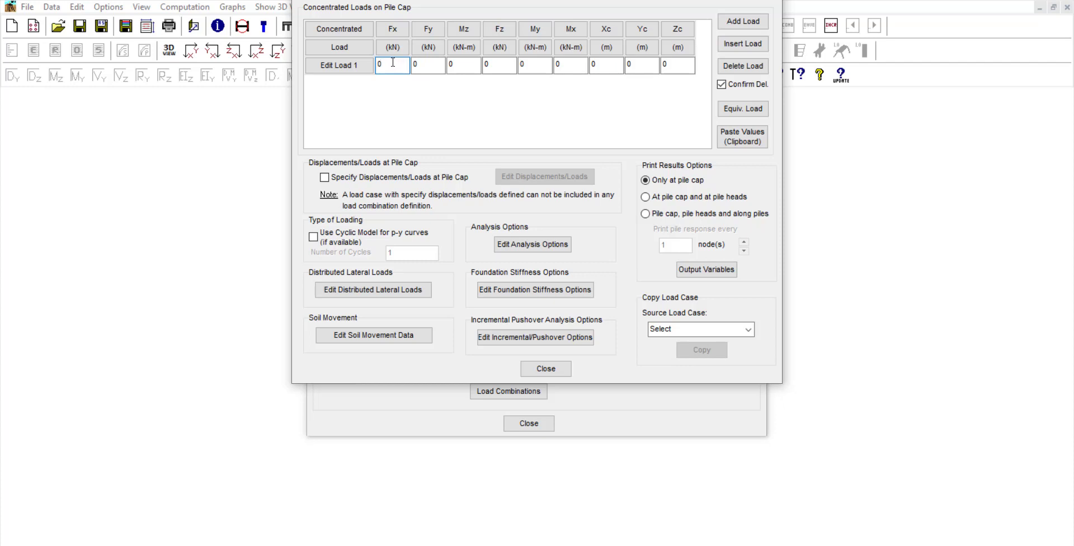
pyautogui.moveTo(383, 63); pyautogui.dragTo(354, 65)
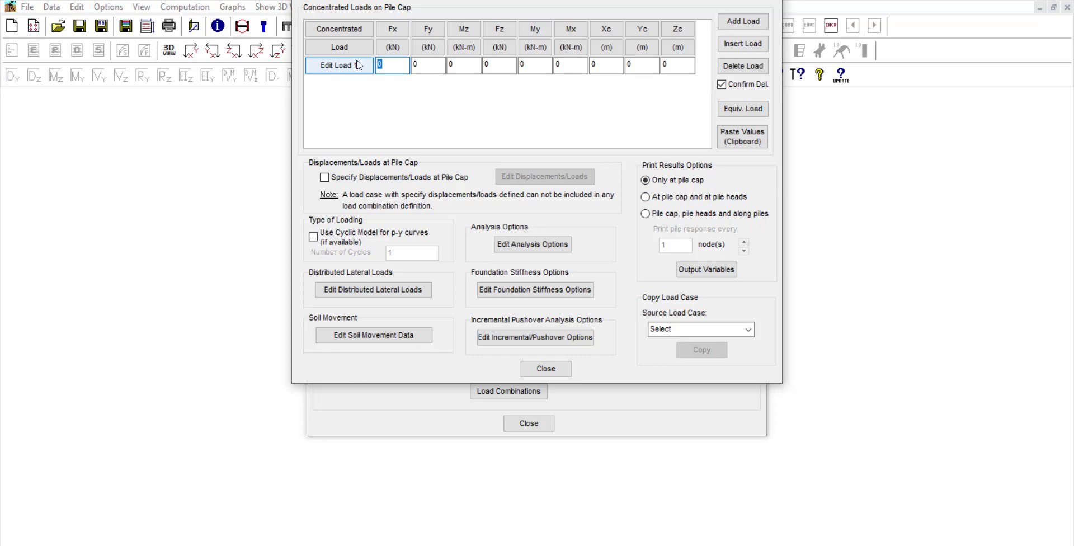
pyautogui.click(758, 1)
pyautogui.click(750, 114)
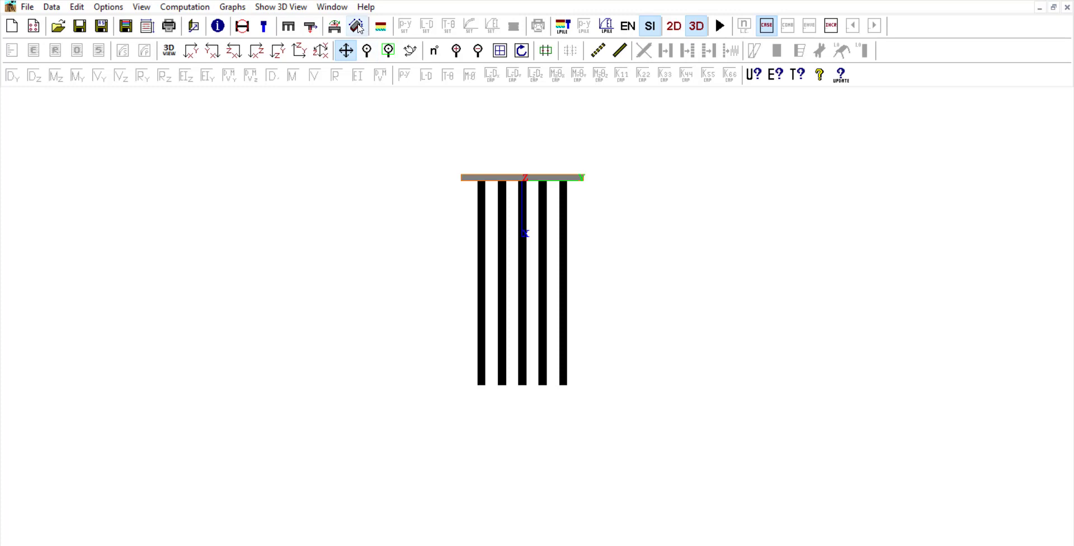
pyautogui.click(335, 25)
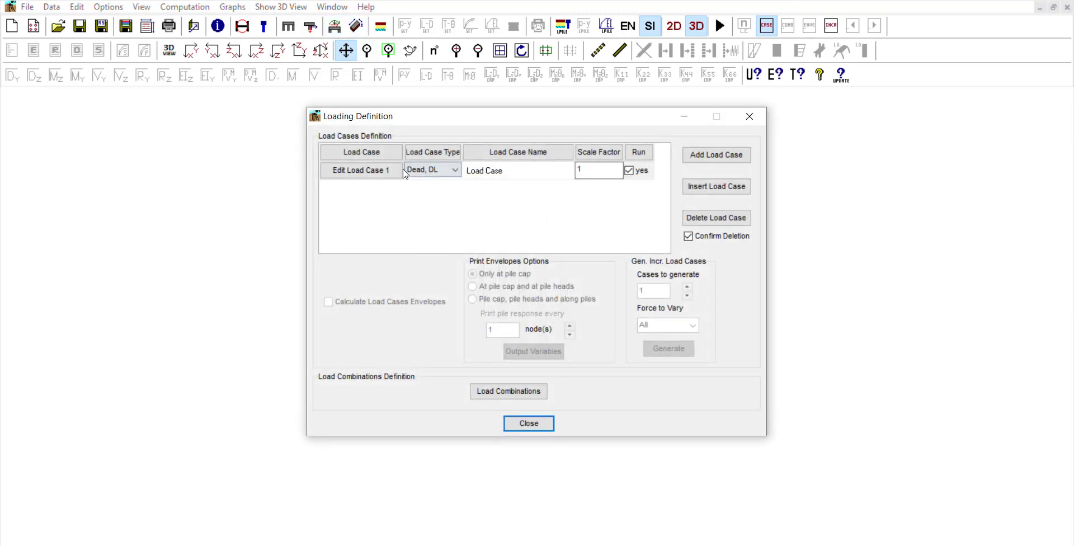
pyautogui.click(357, 174)
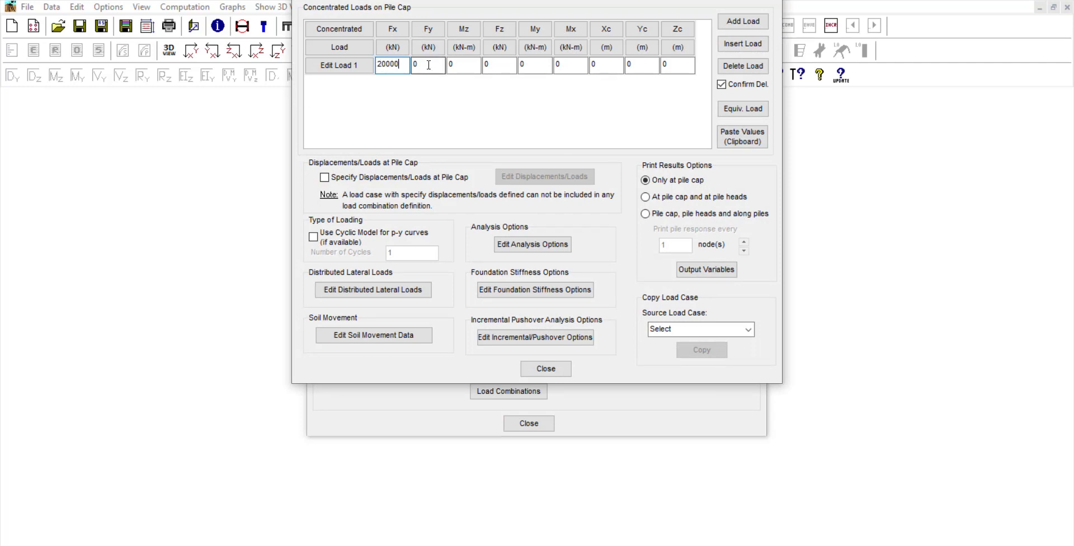
pyautogui.click(428, 65)
pyautogui.moveTo(428, 64); pyautogui.dragTo(382, 64)
# - Review the analysis, distributed lateral load, foundation stiffness and incremental/pushover options of load case 1, and close the load case
pyautogui.click(566, 248)
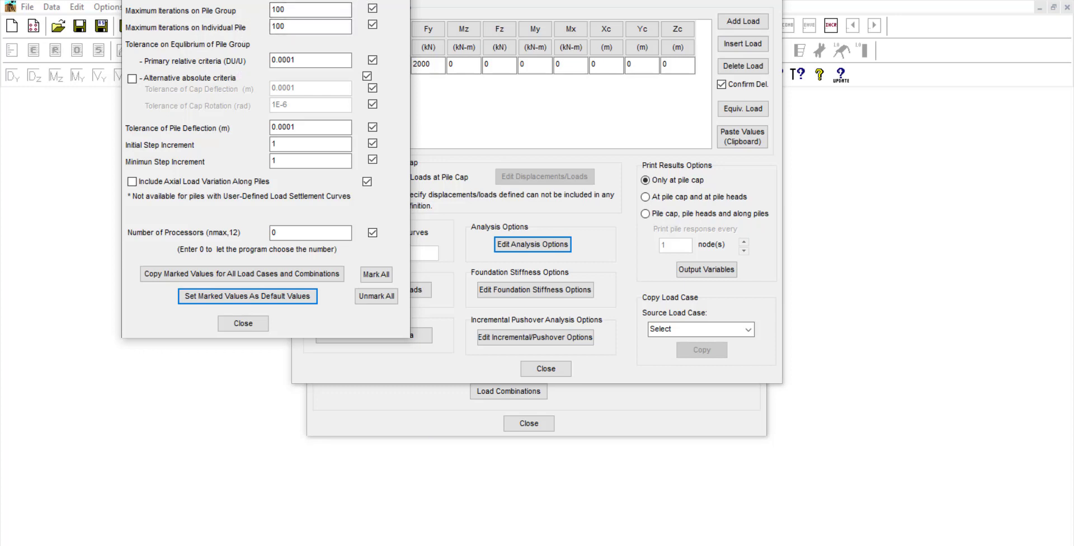
pyautogui.click(398, 1)
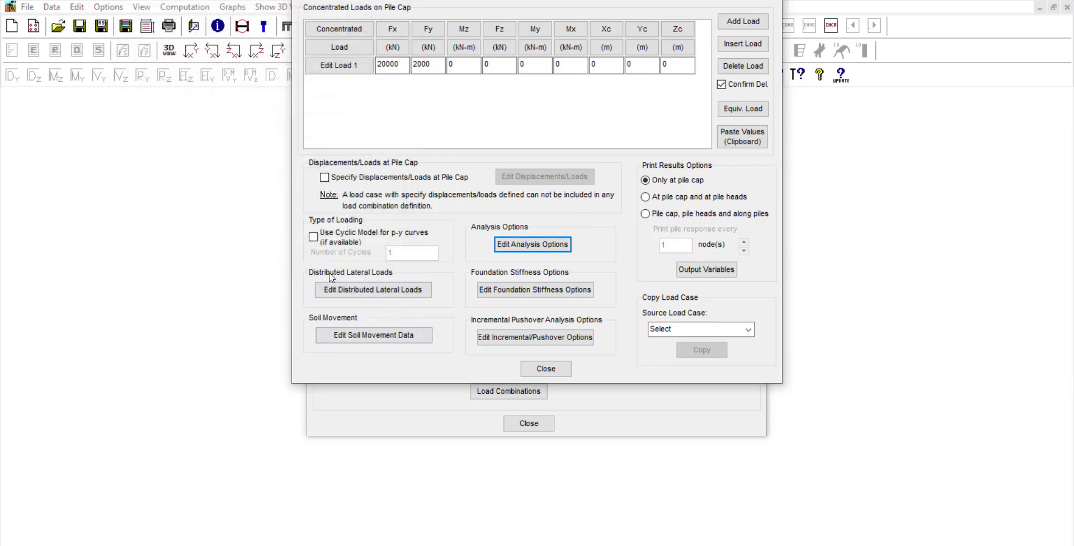
pyautogui.click(375, 291)
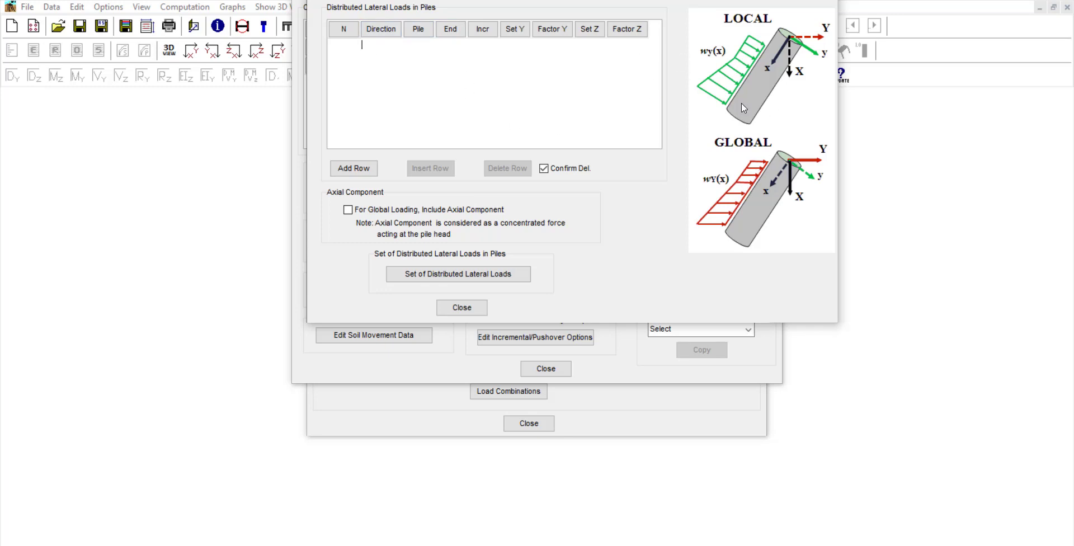
pyautogui.click(825, 1)
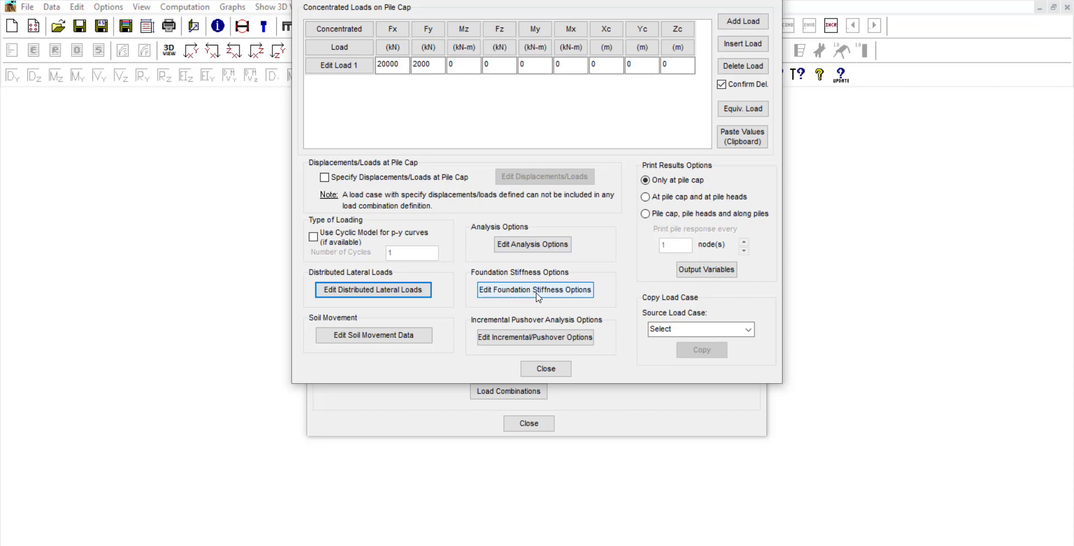
pyautogui.click(508, 297)
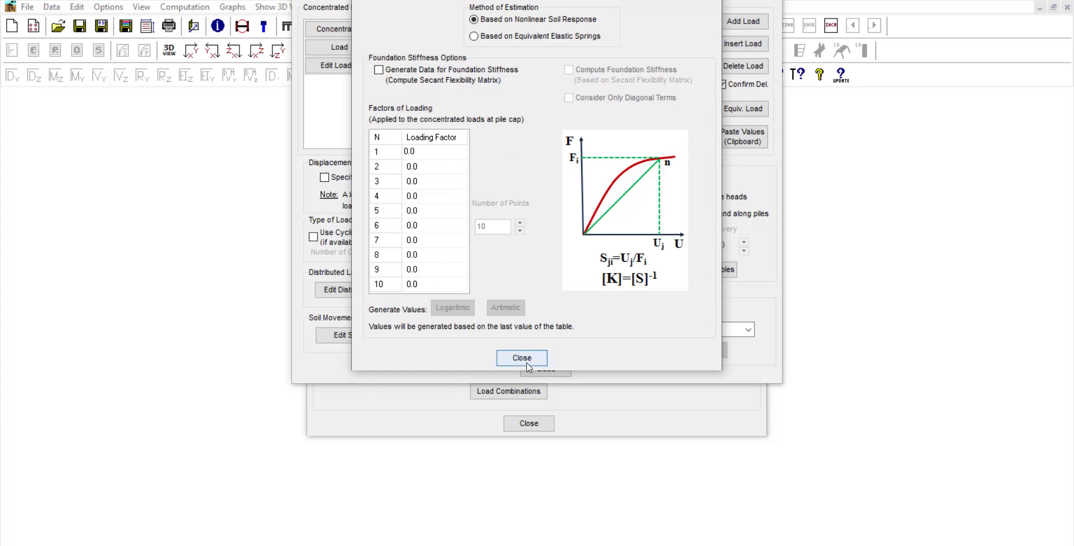
pyautogui.click(540, 362)
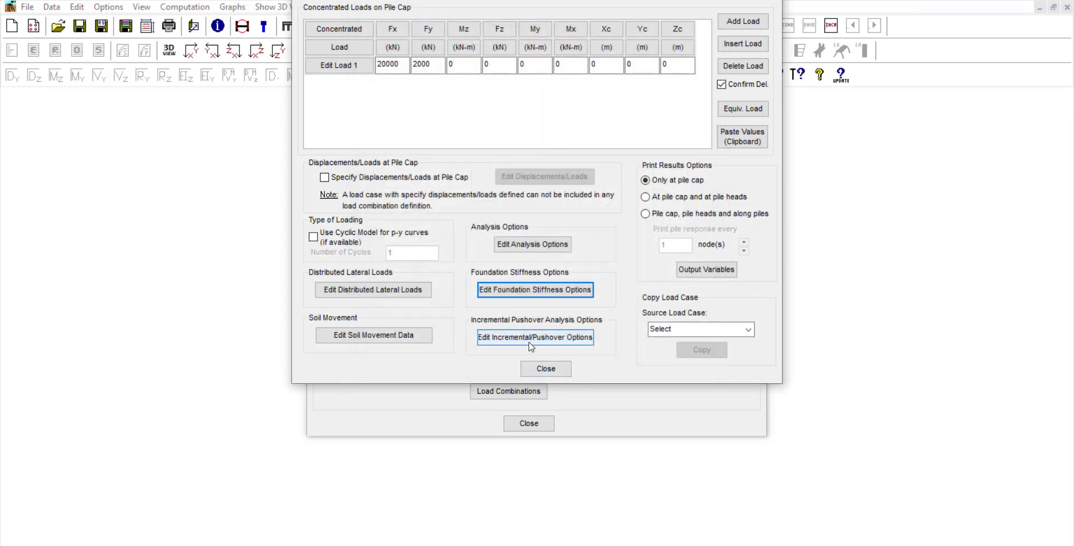
pyautogui.click(546, 340)
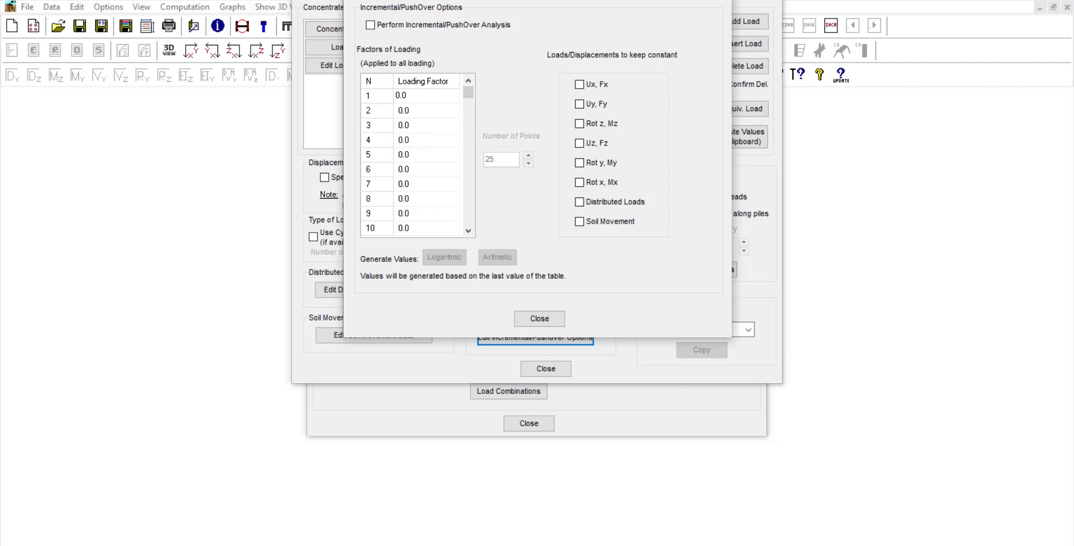
pyautogui.press('Escape')
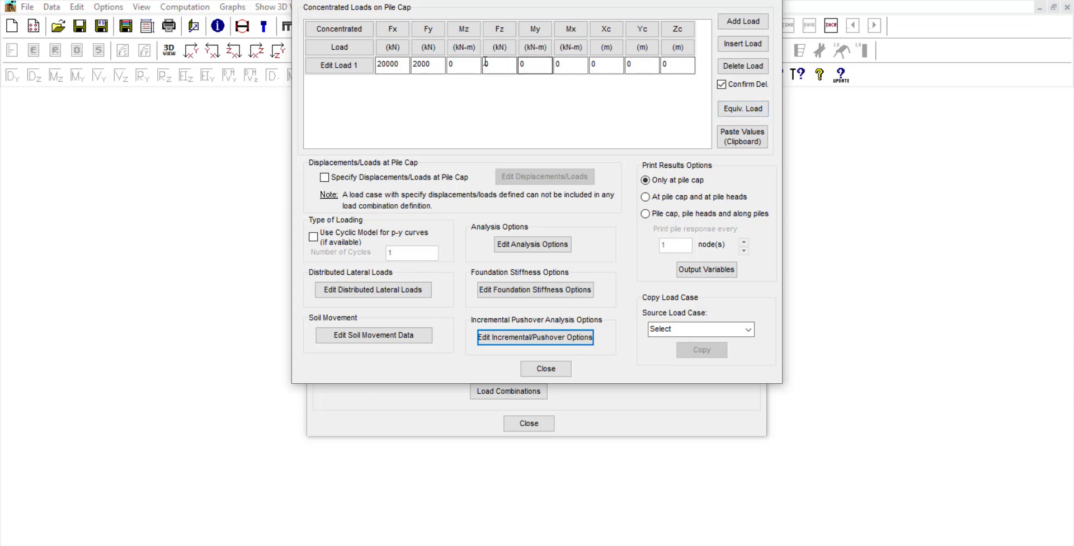
pyautogui.click(558, 376)
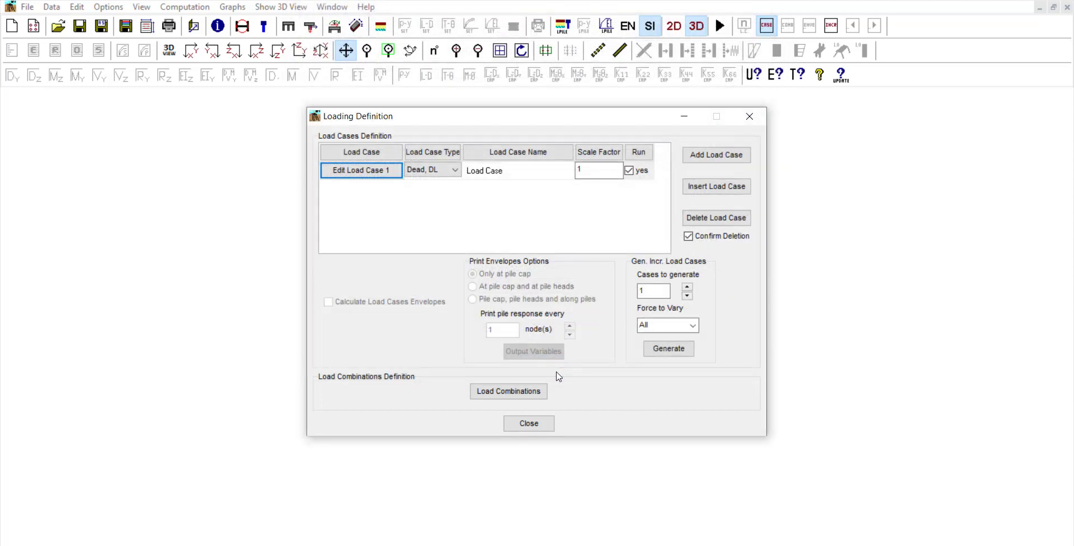
# - Add a load combination containing two load-factor rows for Case 1, Load Case (DL), and close its load factors
pyautogui.click(531, 419)
pyautogui.click(503, 397)
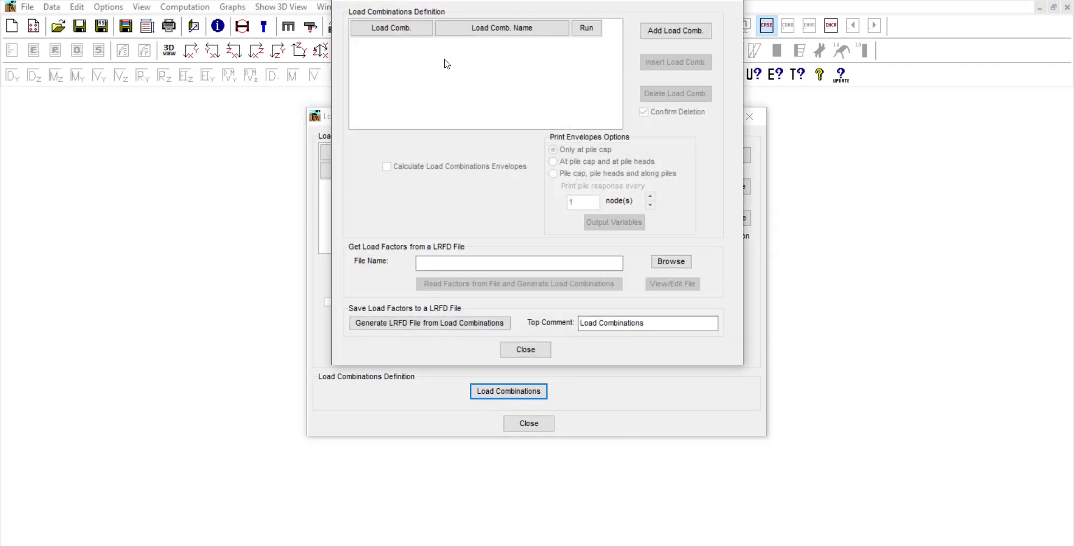
pyautogui.click(678, 32)
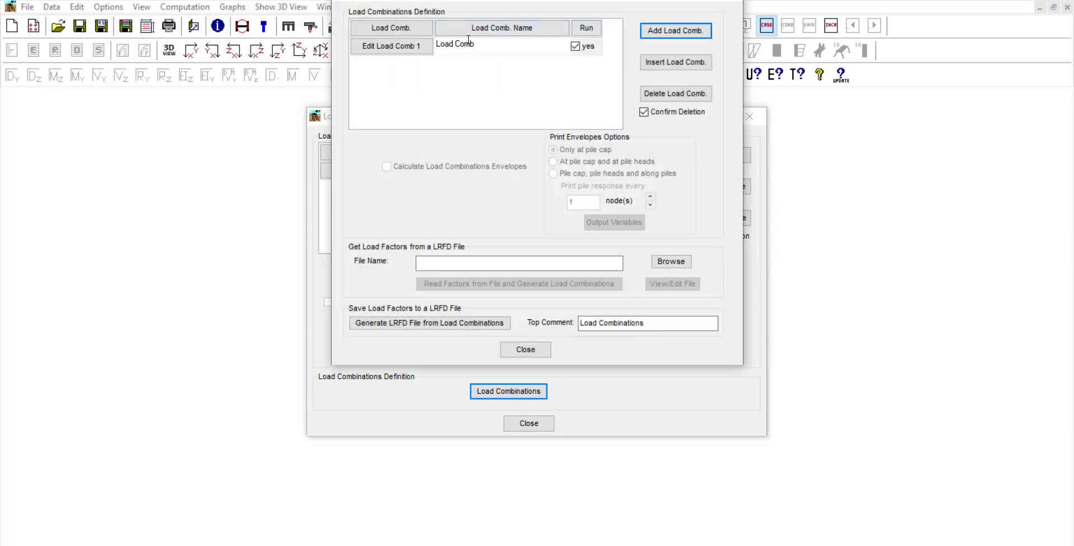
pyautogui.click(412, 49)
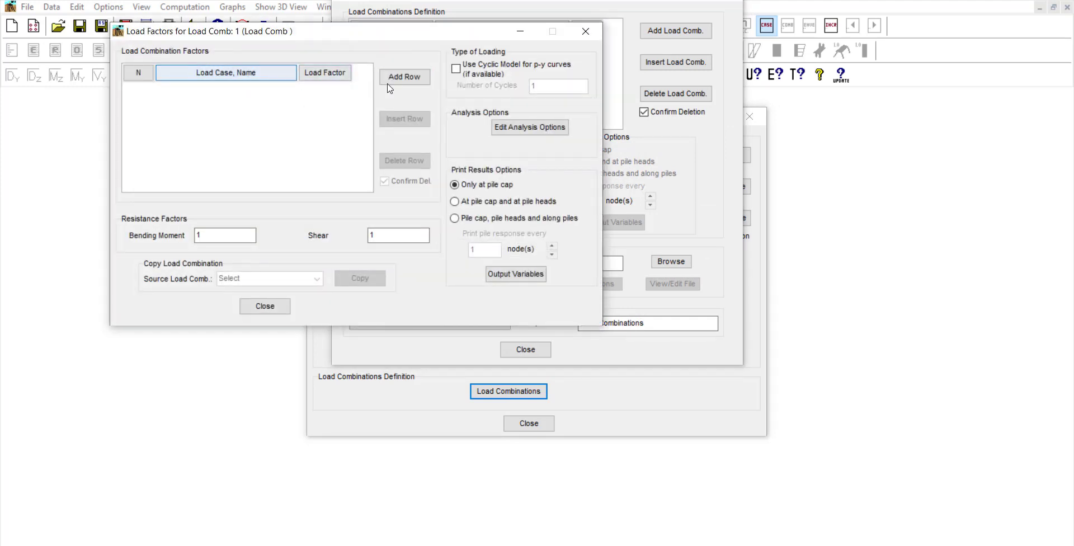
pyautogui.click(401, 76)
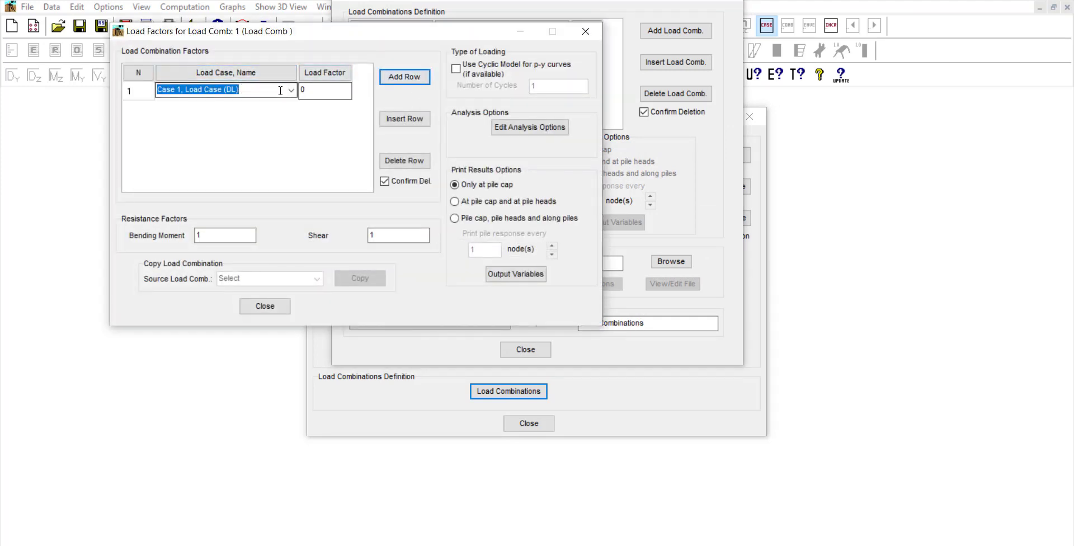
pyautogui.click(228, 93)
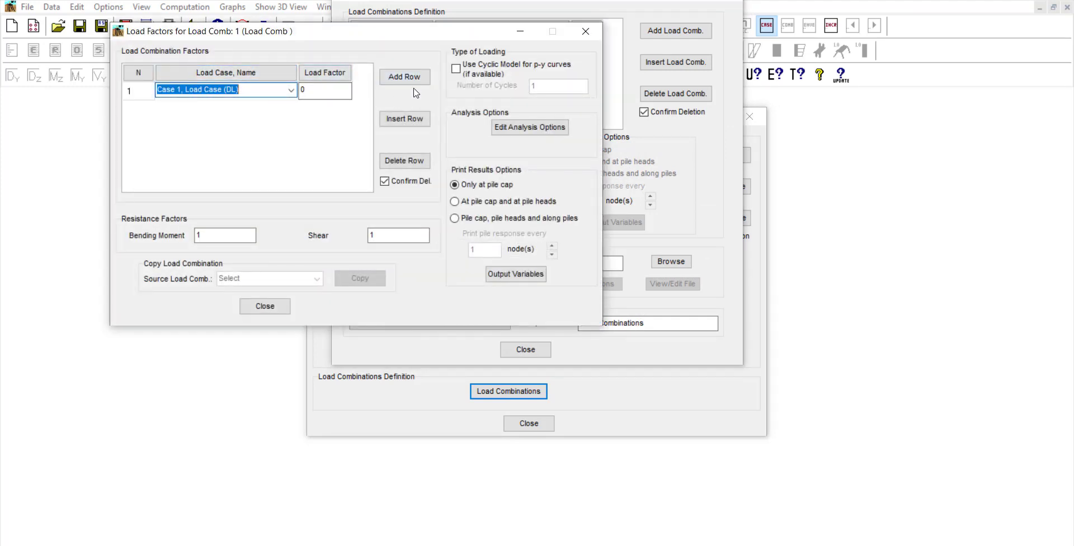
pyautogui.click(316, 88)
pyautogui.click(417, 77)
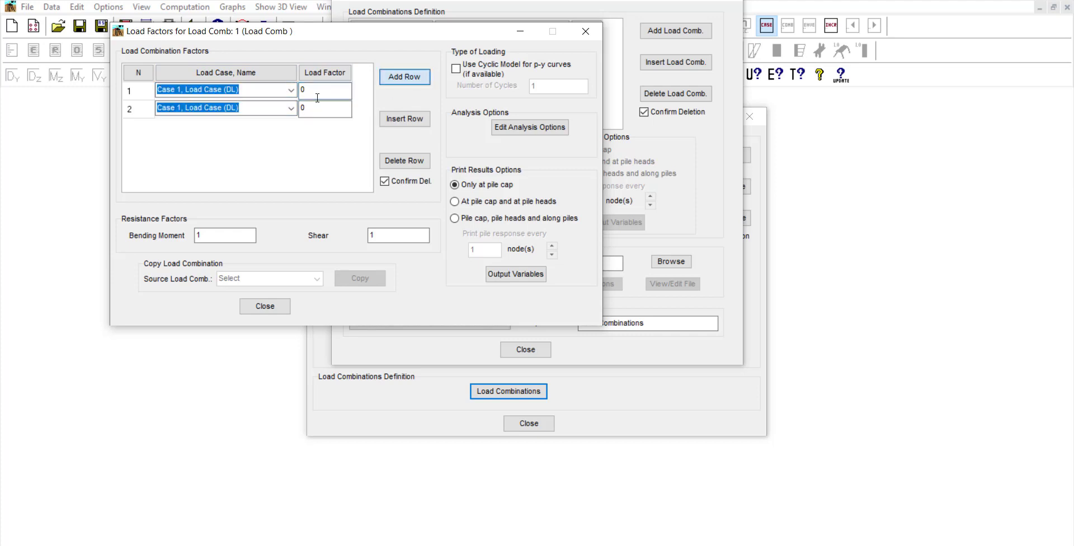
pyautogui.click(291, 108)
pyautogui.click(293, 109)
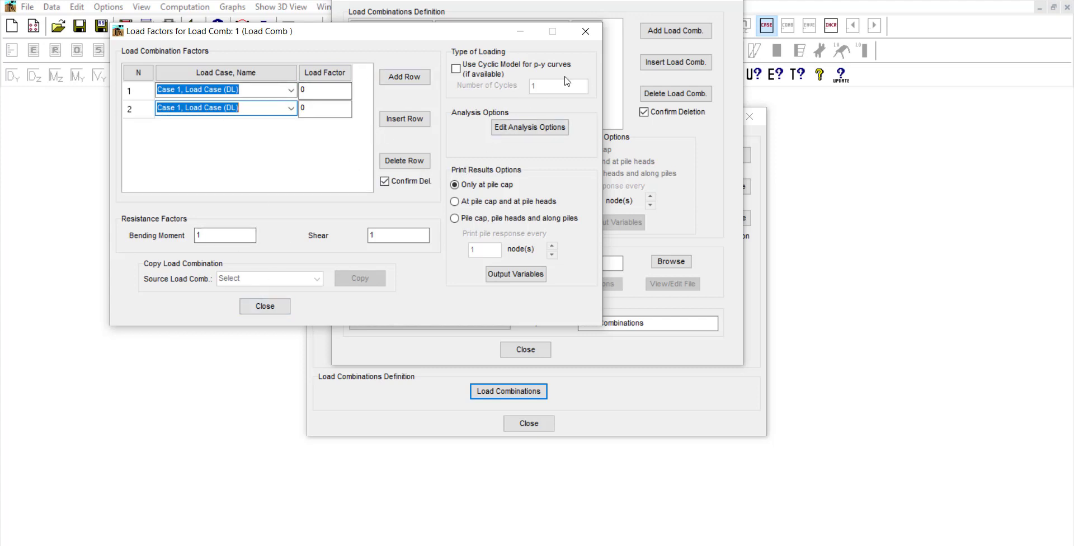
pyautogui.click(586, 31)
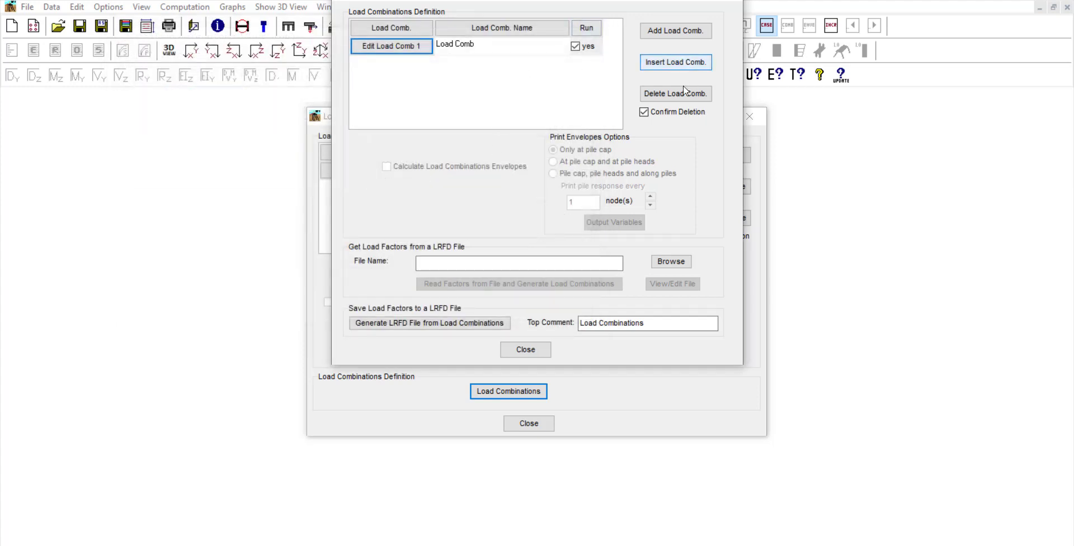
# - Delete the load combination and close the loading definition
pyautogui.click(675, 94)
pyautogui.click(580, 298)
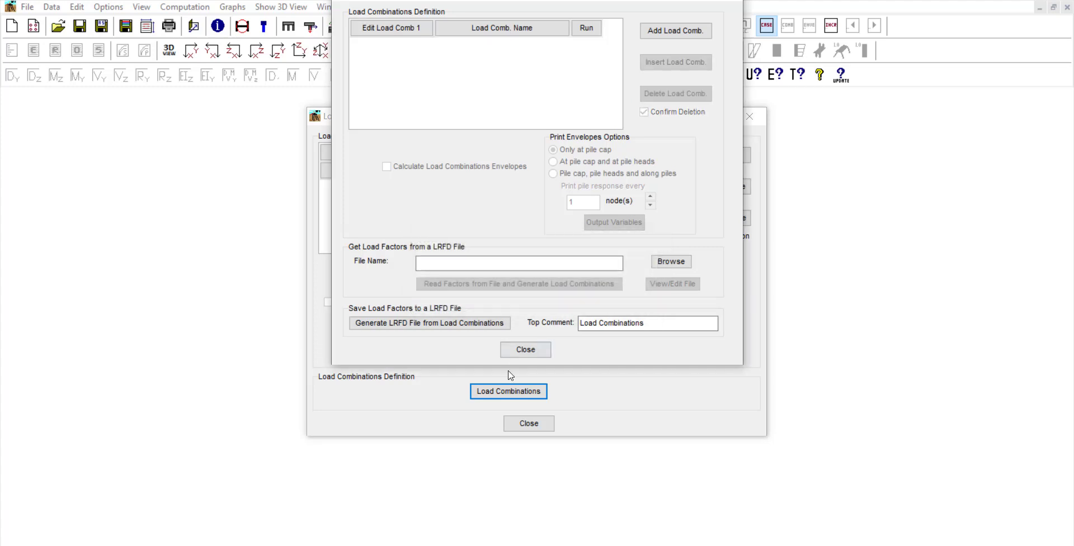
pyautogui.click(525, 349)
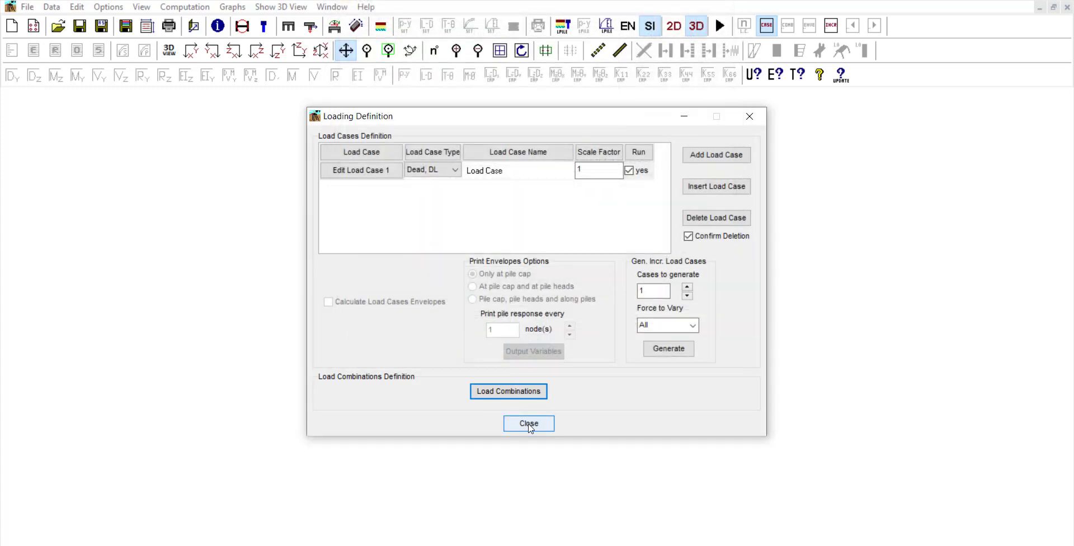
pyautogui.click(529, 425)
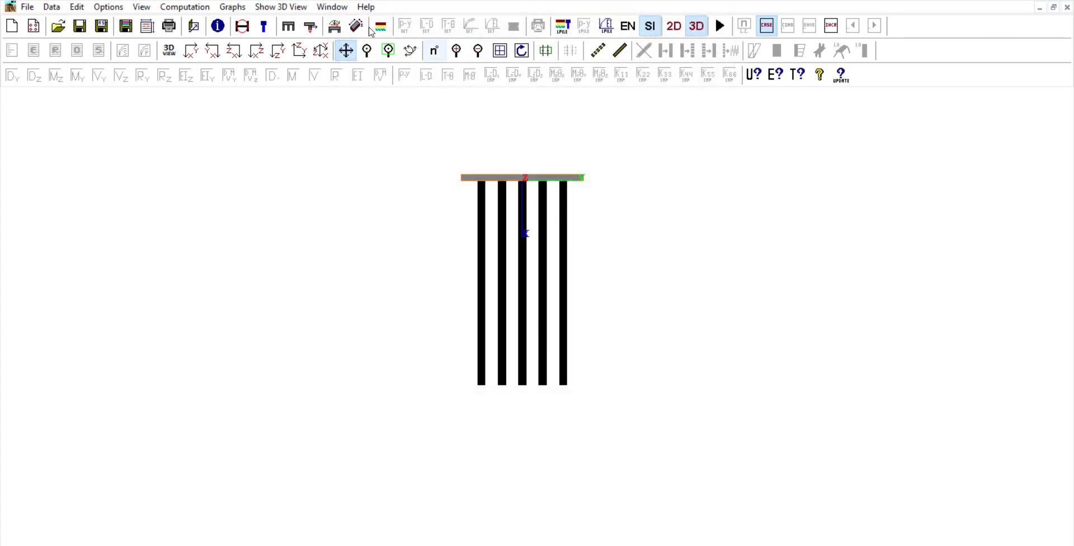
# - Review the pile-cap geometry and dimensions and close them without changes
pyautogui.click(351, 26)
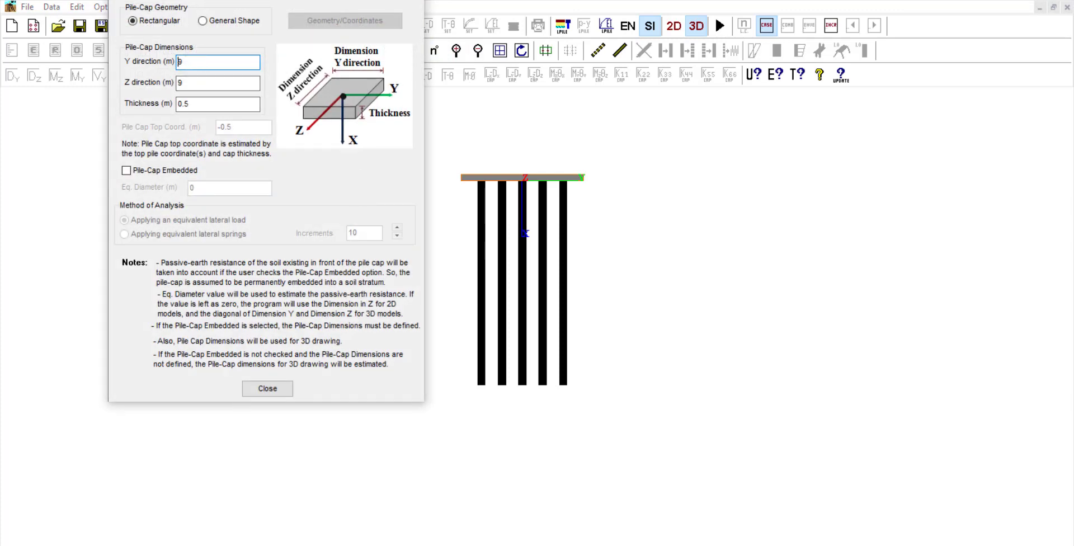
pyautogui.press('Escape')
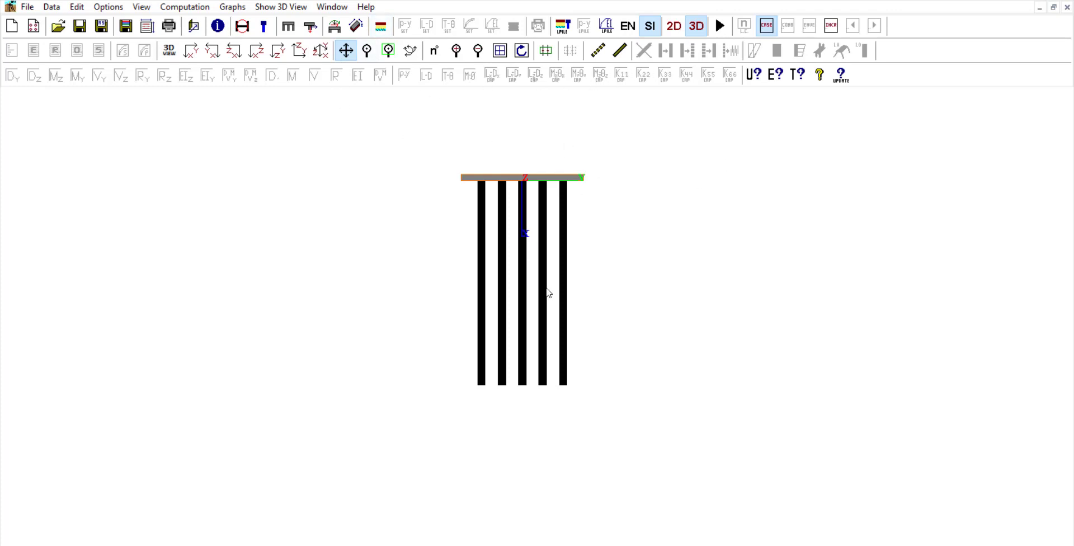
pyautogui.click(632, 545)
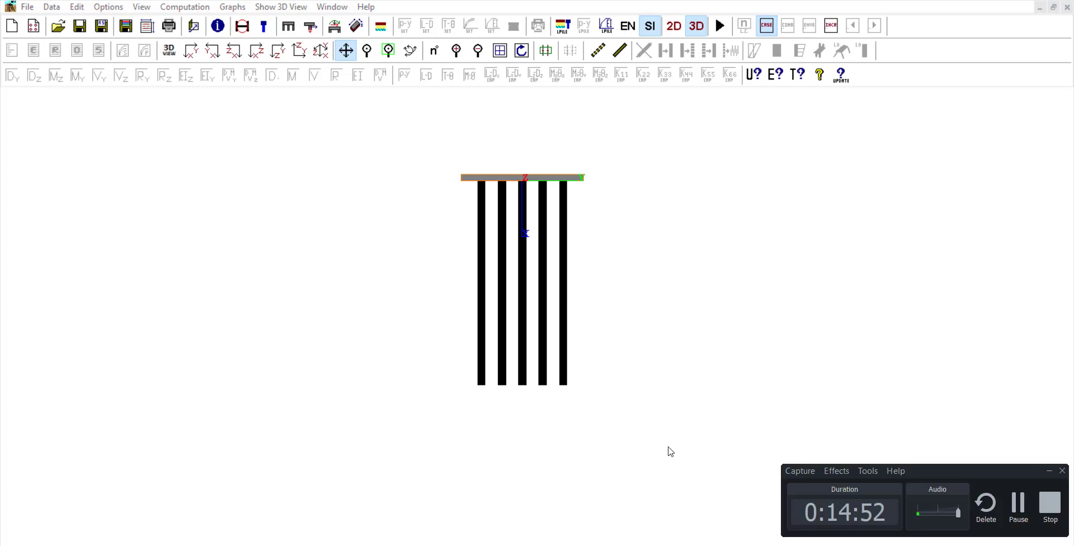
pyautogui.click(1023, 519)
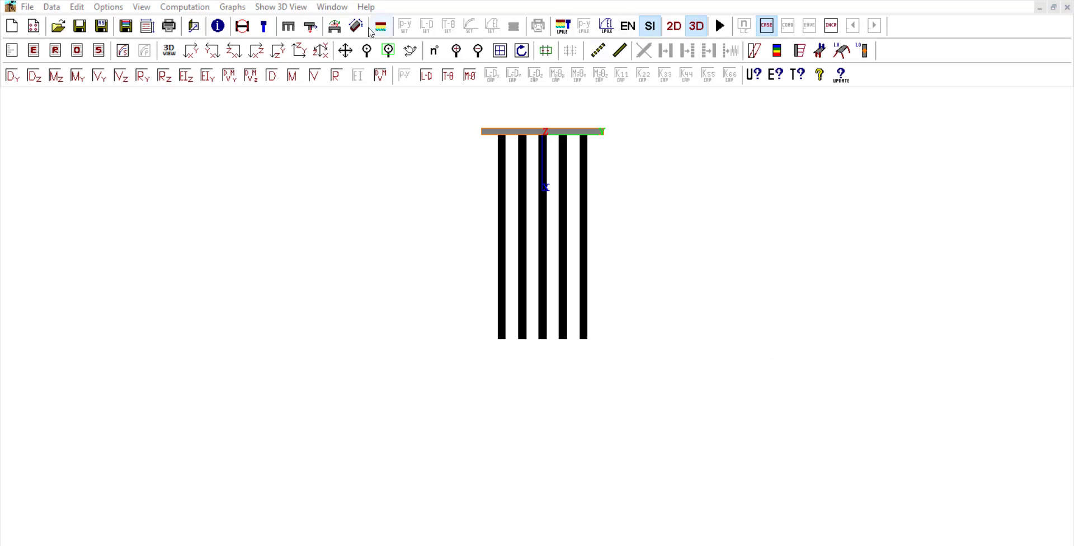
# - Run the analysis of the pile group model and close its completion message
pyautogui.click(720, 25)
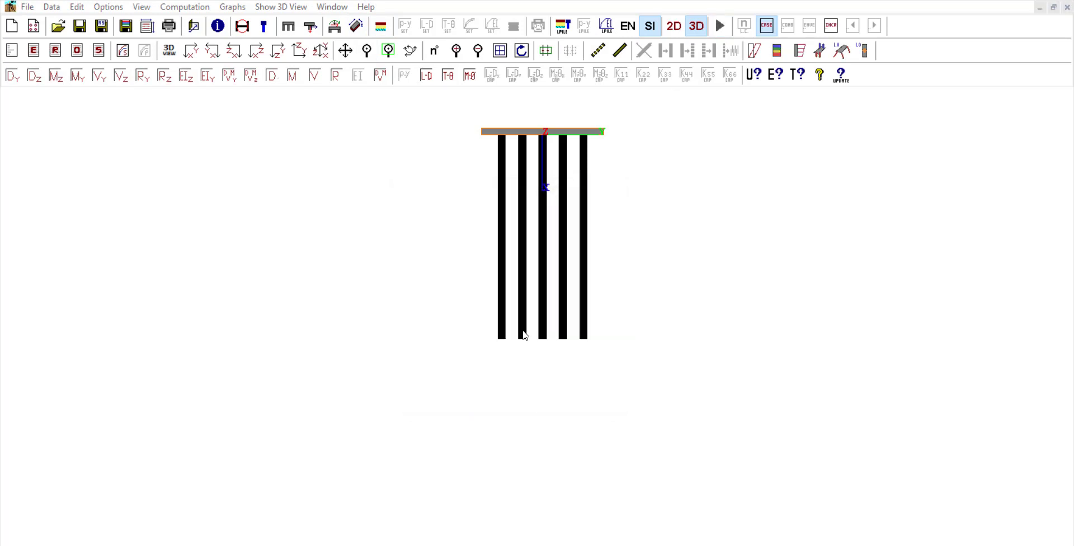
pyautogui.click(624, 304)
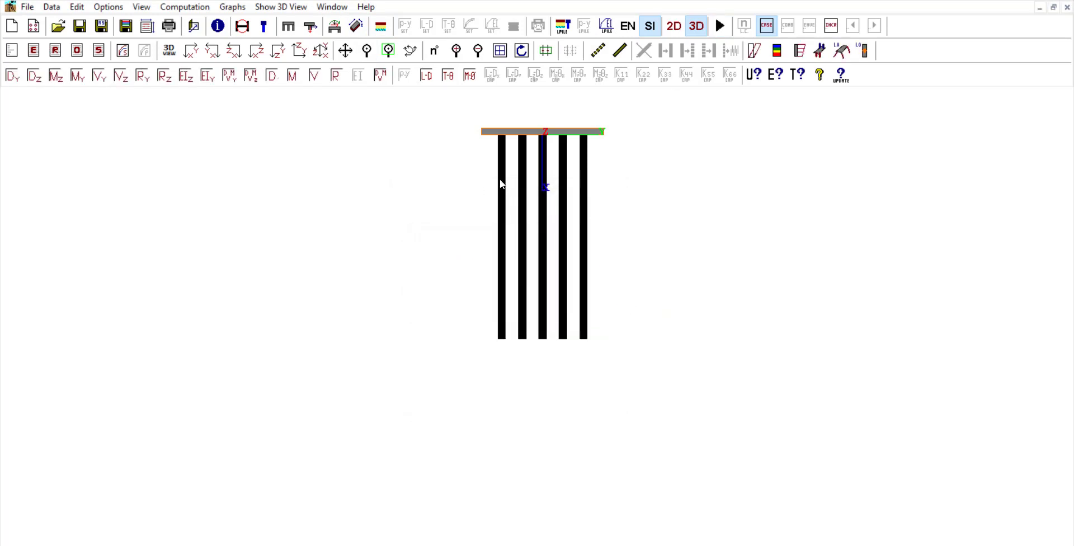
pyautogui.click(108, 7)
pyautogui.moveTo(141, 8)
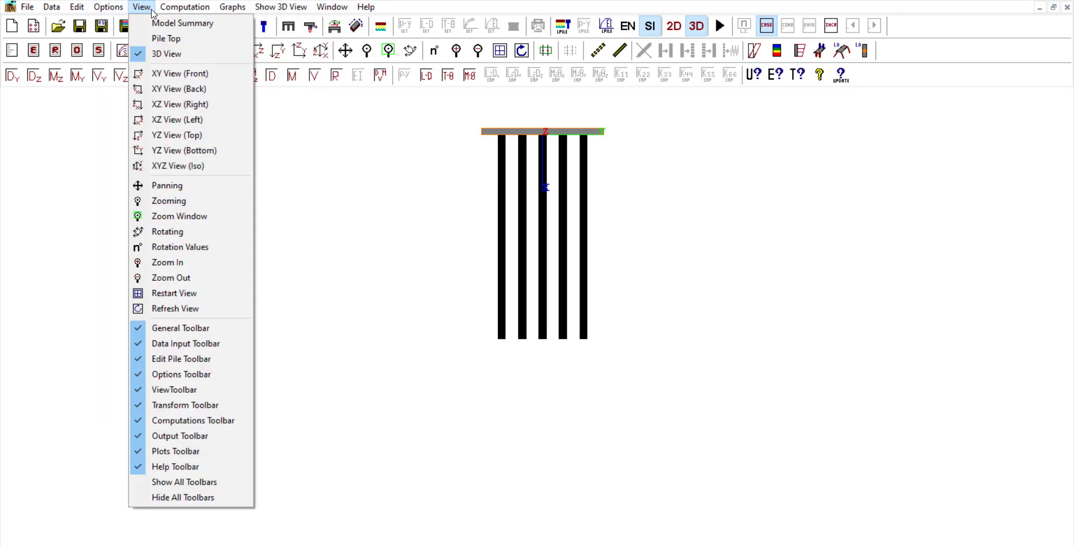
pyautogui.moveTo(206, 13)
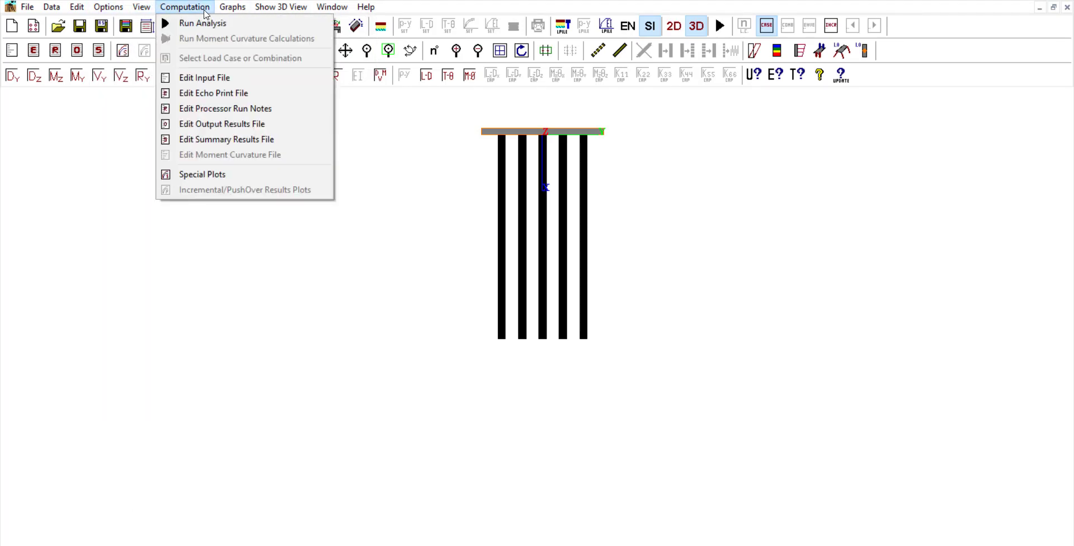
pyautogui.moveTo(249, 13)
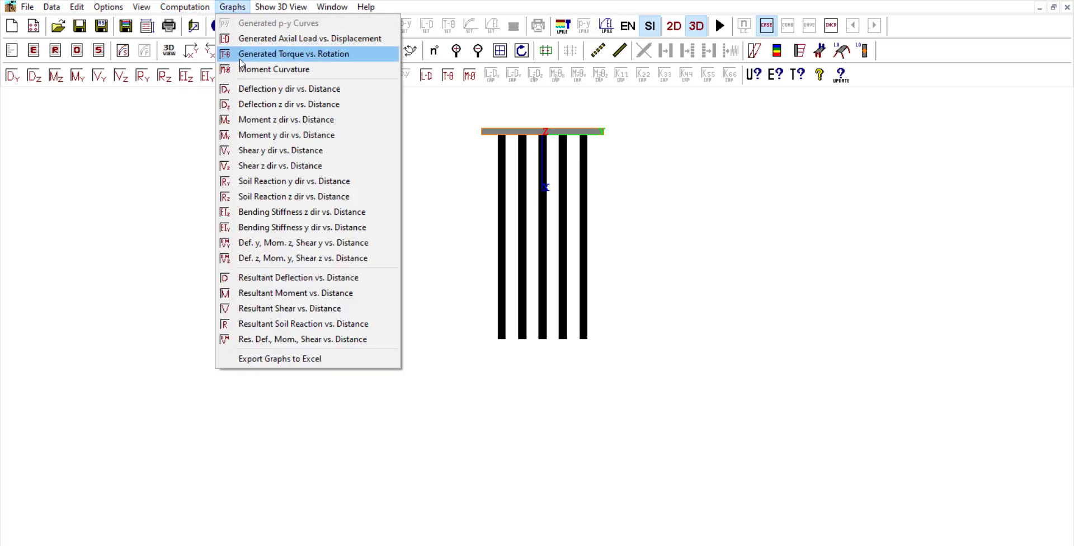
pyautogui.click(435, 101)
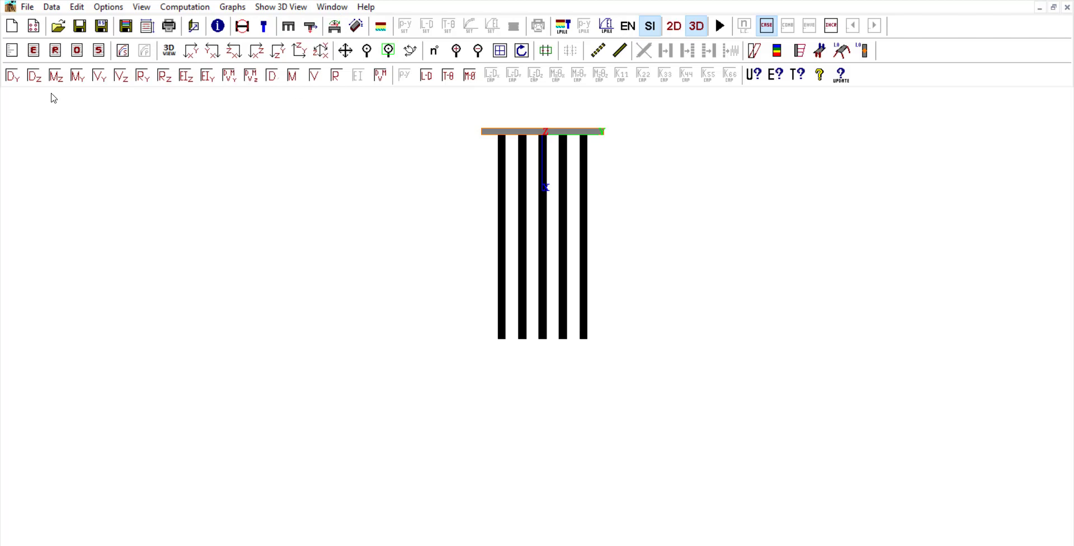
# - Plot the pile deflection against distance in the y direction and in the z direction, closing each graph after viewing
pyautogui.click(12, 75)
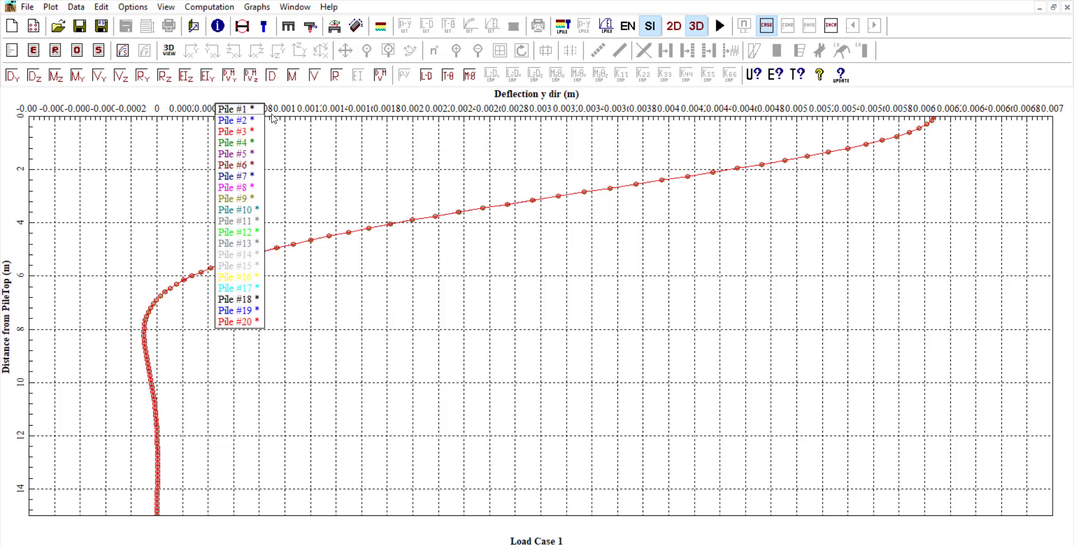
pyautogui.click(252, 109)
pyautogui.click(1067, 7)
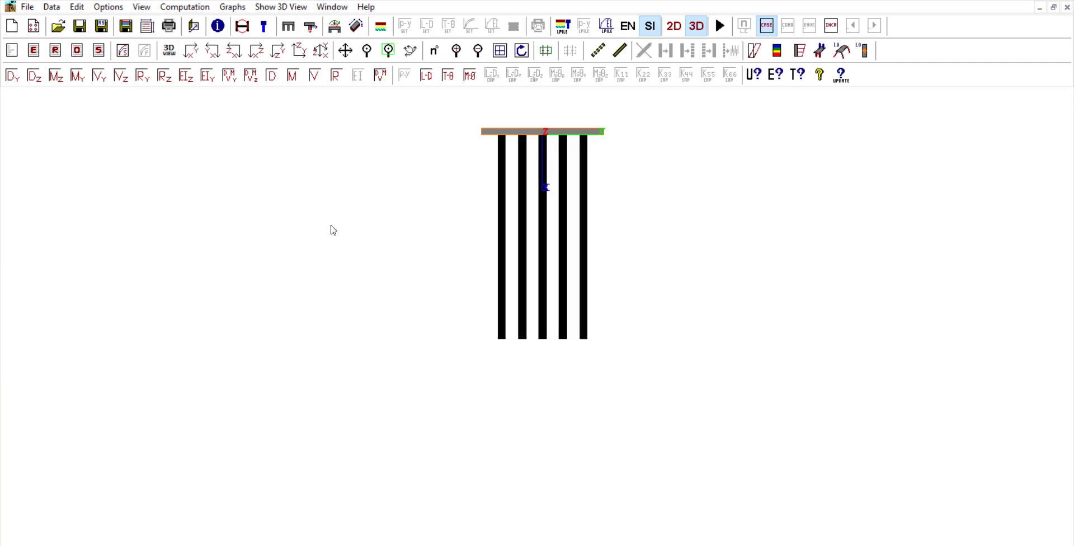
pyautogui.click(159, 5)
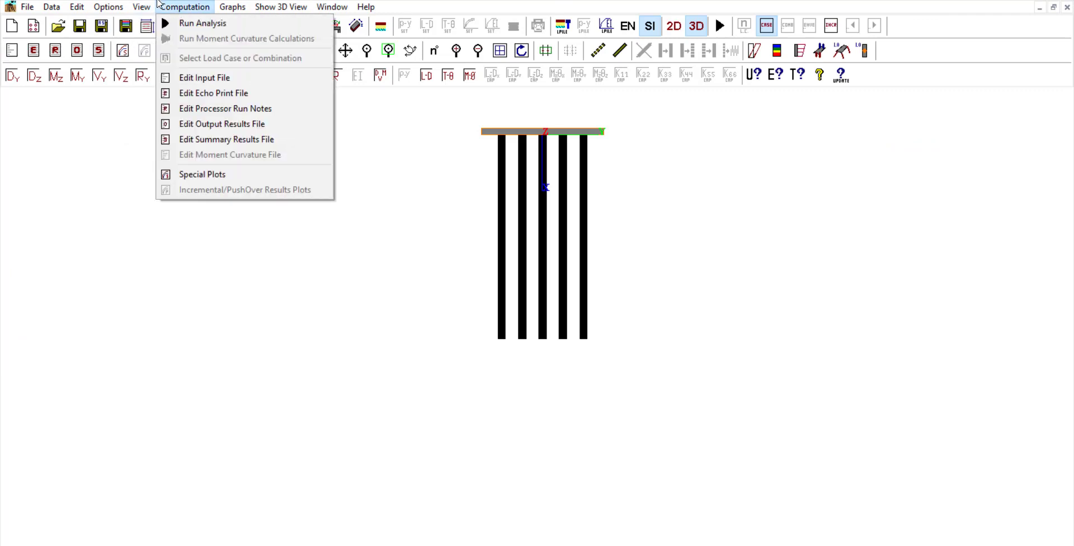
pyautogui.moveTo(246, 11)
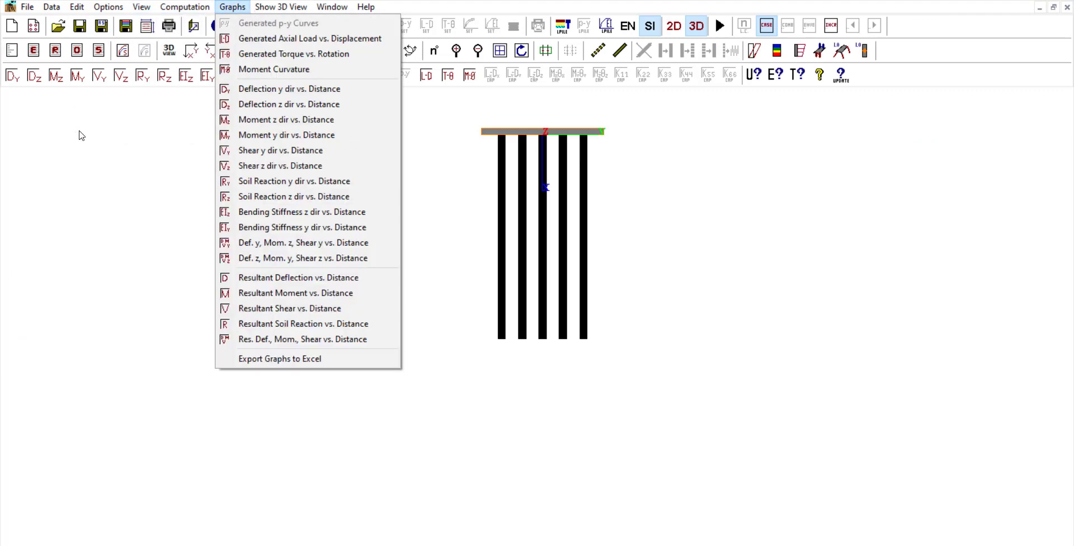
pyautogui.click(62, 118)
pyautogui.click(34, 76)
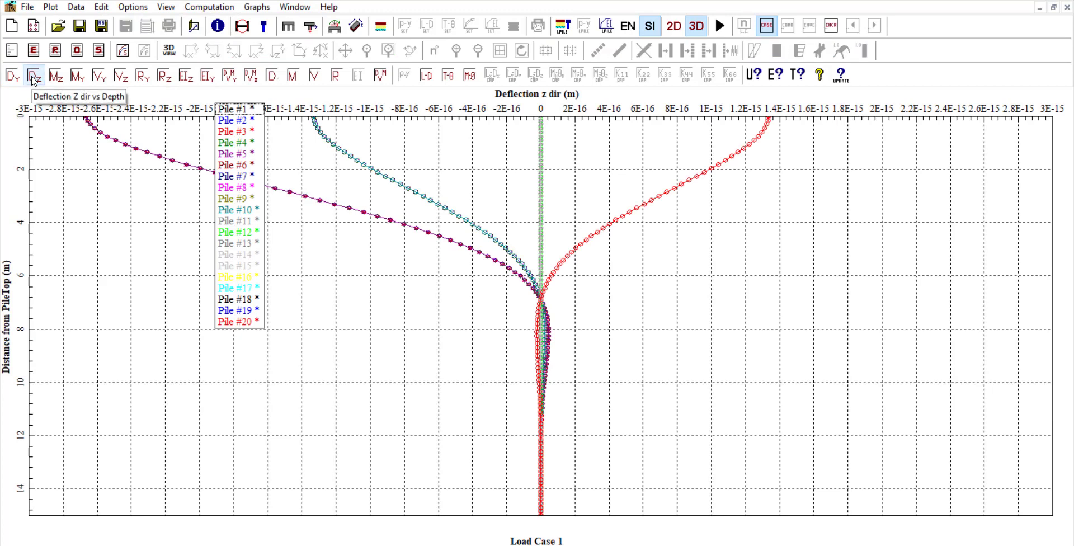
pyautogui.click(1068, 7)
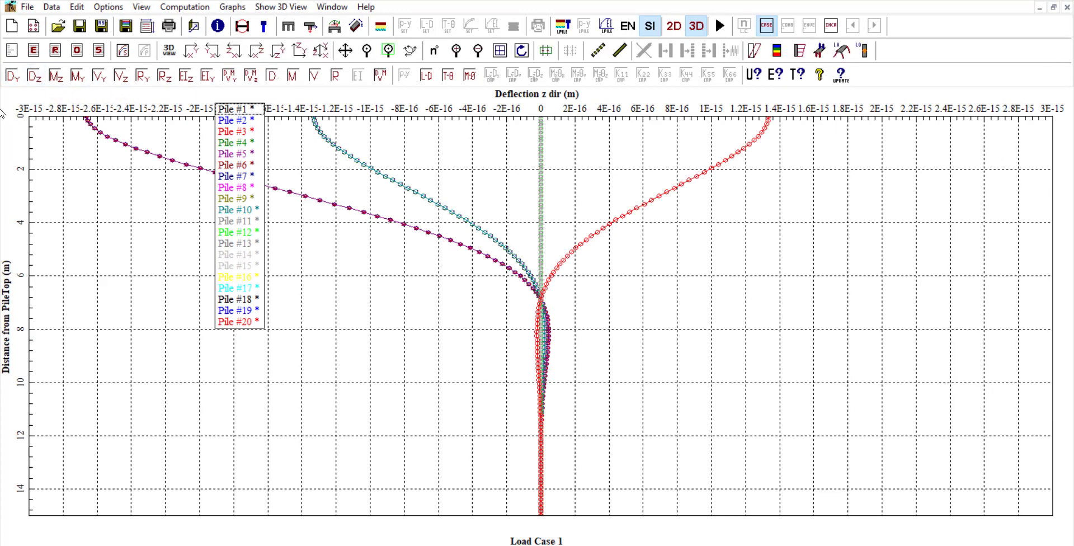
# - Plot the z and y direction moments, the y direction shear and the y direction soil reaction against distance from the pile top
pyautogui.click(56, 75)
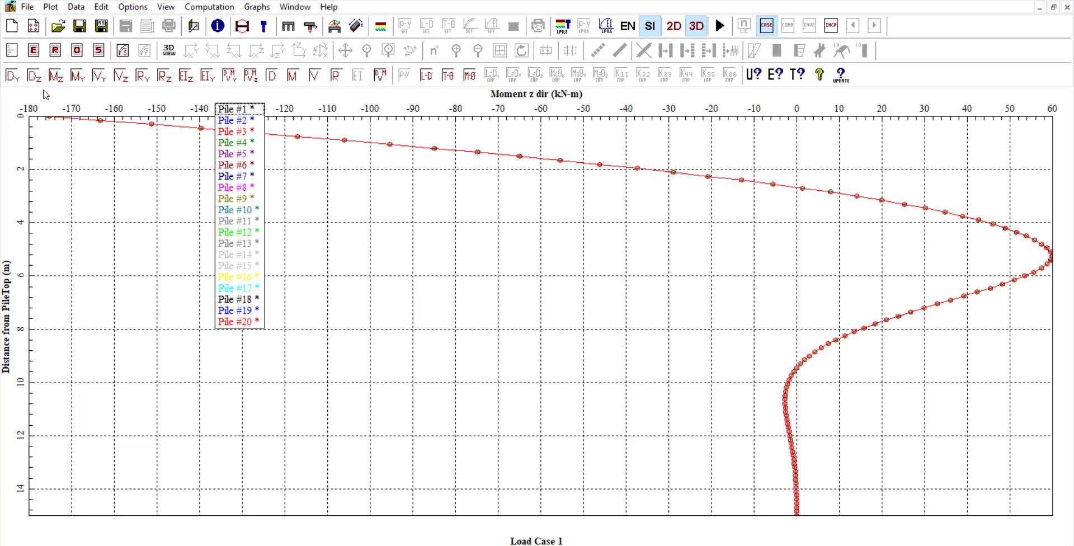
pyautogui.click(78, 75)
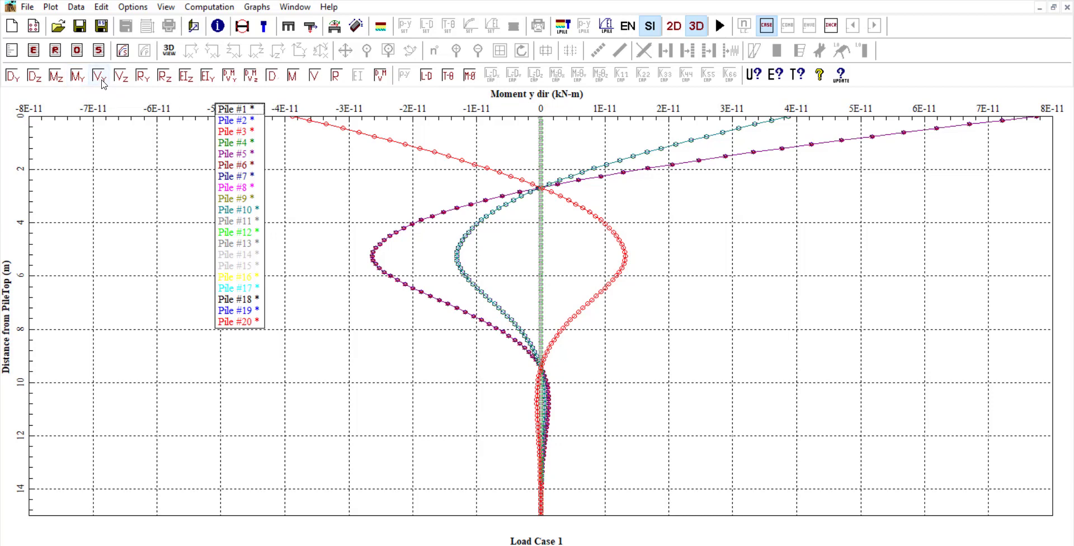
pyautogui.click(101, 81)
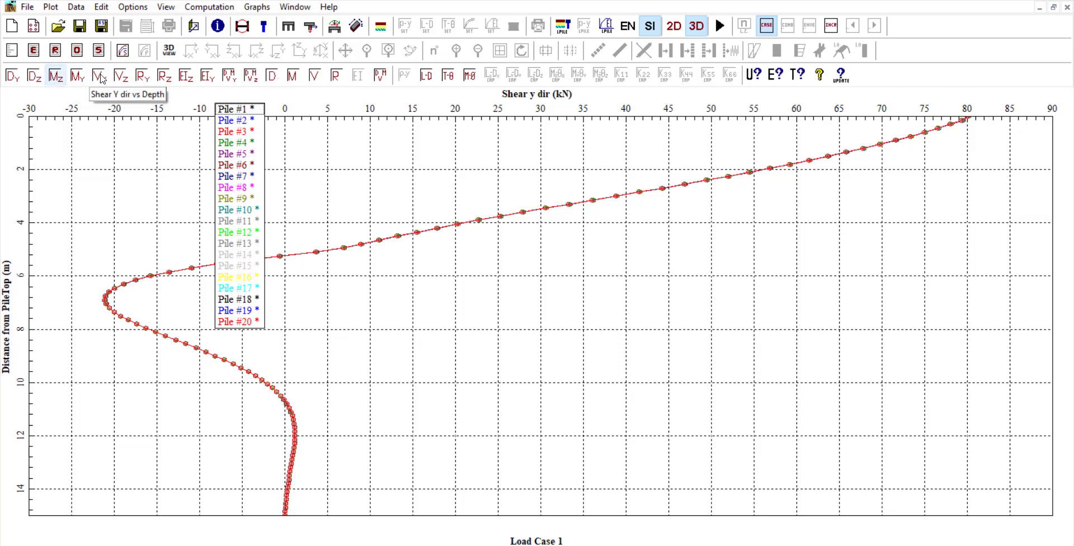
pyautogui.click(140, 80)
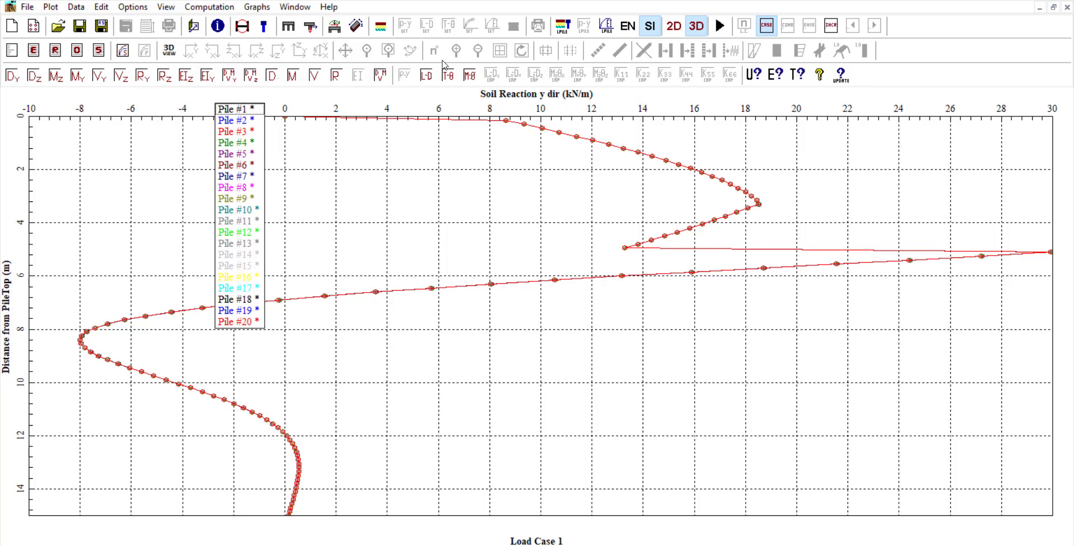
# - View the graphs of generated axial load vs. displacement, generated torque vs. rotation and resultant deflection vs. distance
pyautogui.click(209, 7)
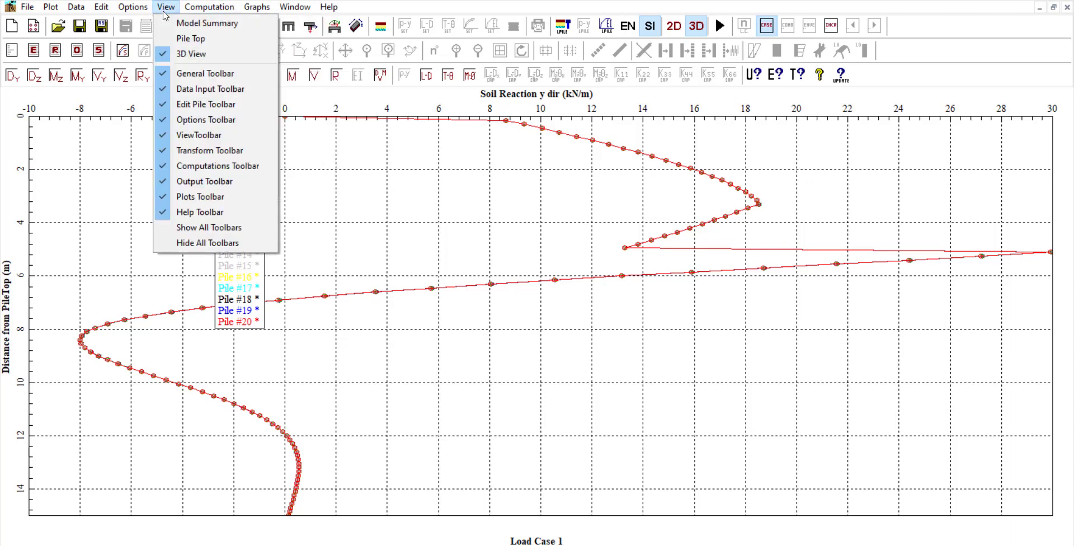
pyautogui.moveTo(250, 11)
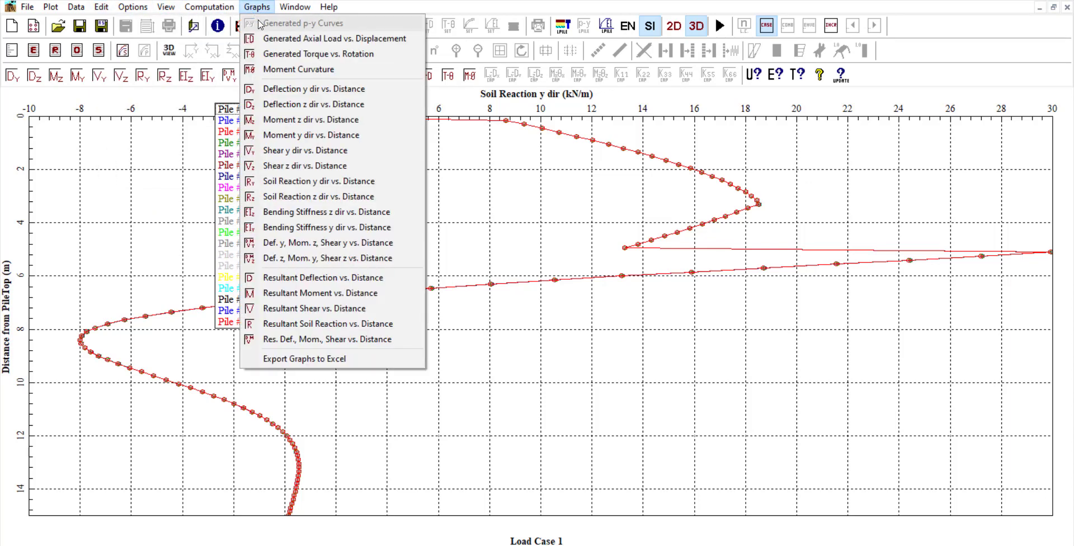
pyautogui.click(282, 39)
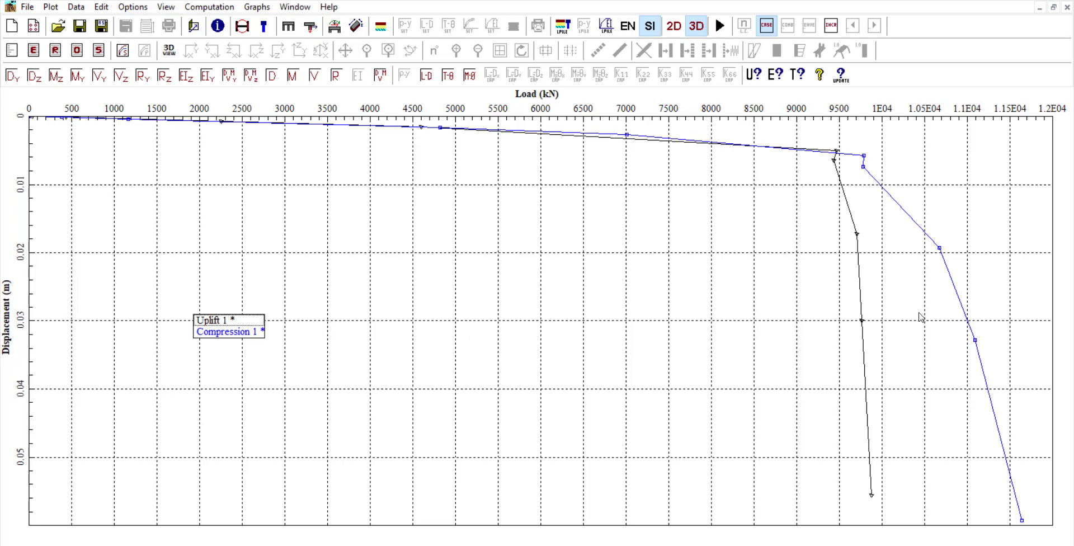
pyautogui.click(256, 7)
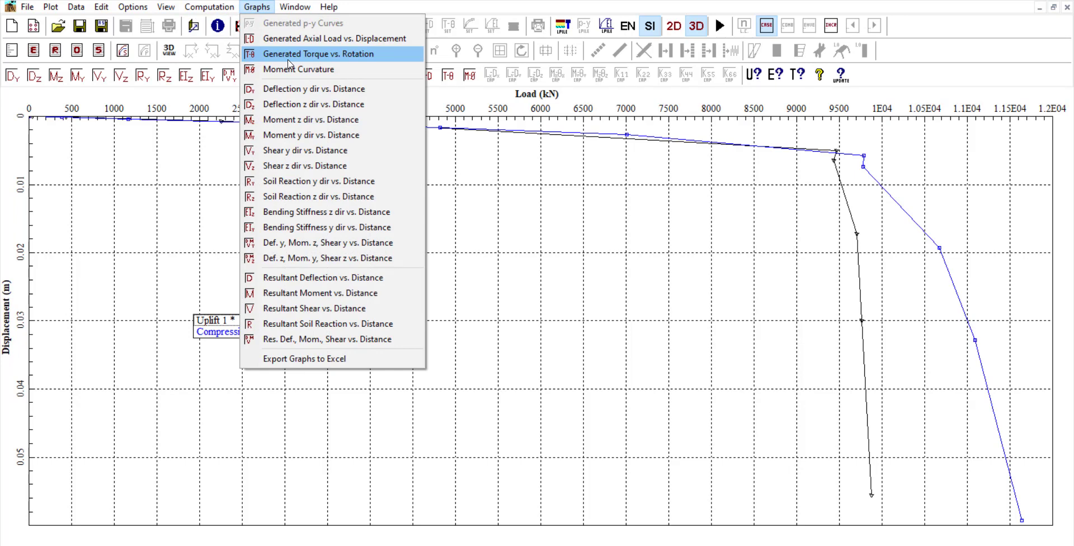
pyautogui.click(289, 58)
pyautogui.click(255, 11)
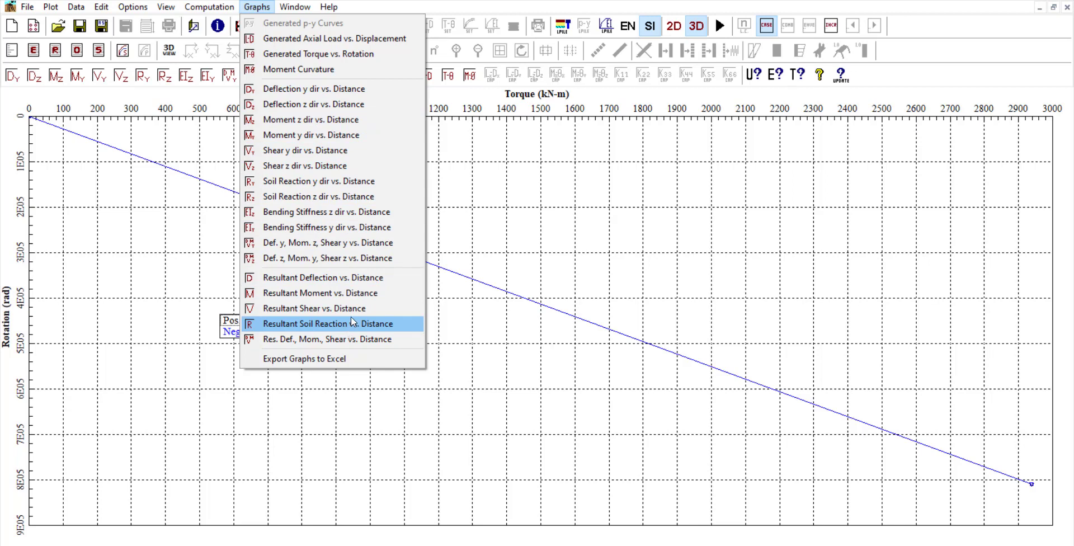
pyautogui.click(341, 278)
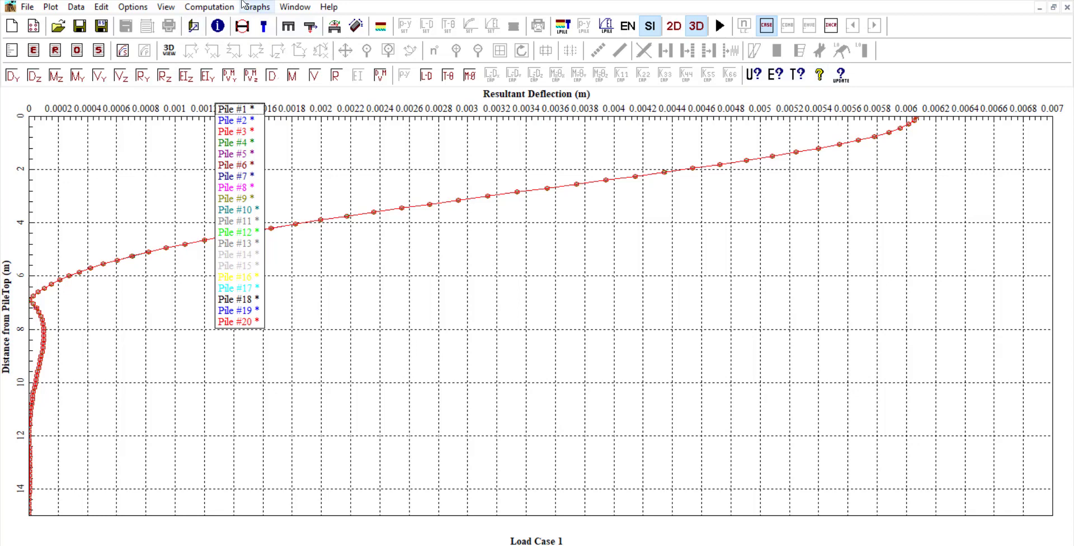
# - Examine the plots available for export to Excel and close the export without generating a file
pyautogui.click(209, 6)
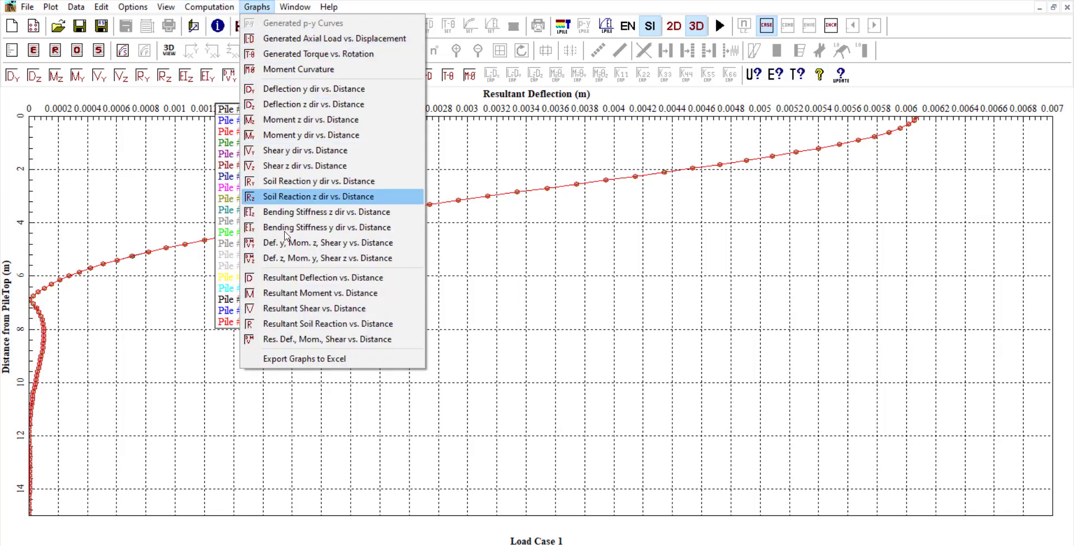
pyautogui.click(353, 364)
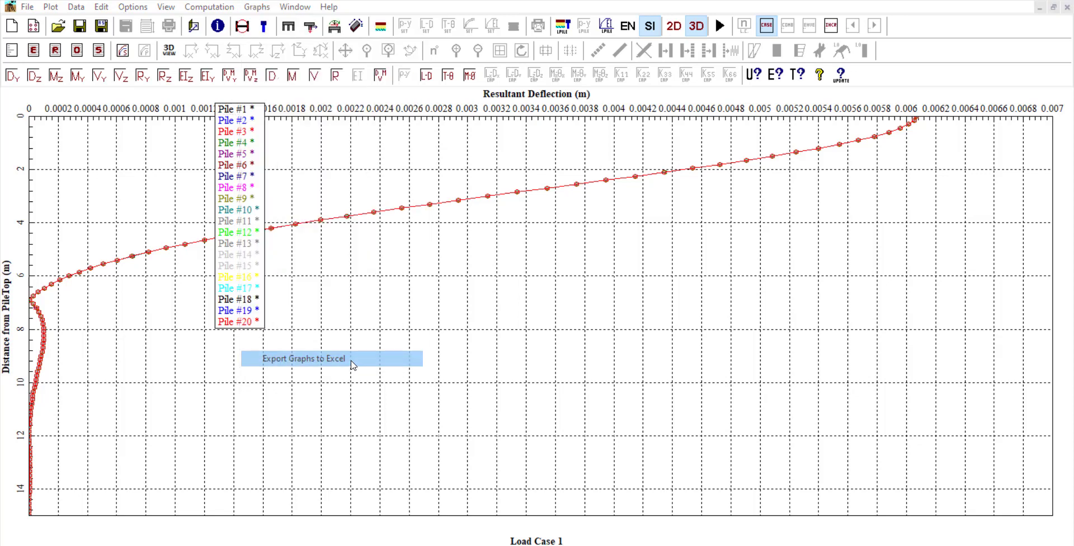
pyautogui.scroll(-1, 137, 139)
pyautogui.scroll(-1, 137, 139)
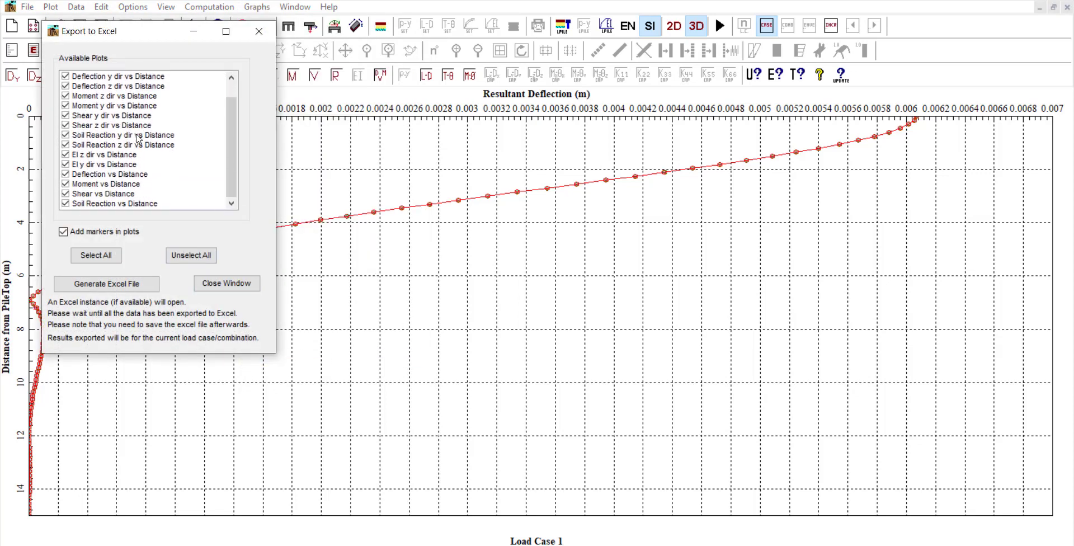
pyautogui.scroll(2, 141, 136)
pyautogui.scroll(-2, 141, 136)
pyautogui.click(267, 33)
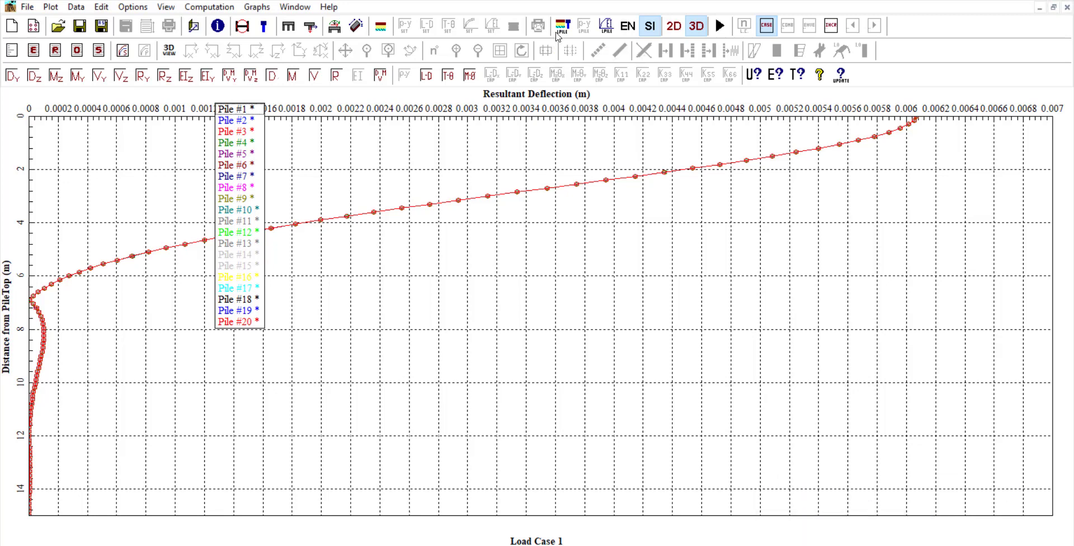
# - Close all open result graphs and return to the 3D pile group view
pyautogui.click(1067, 7)
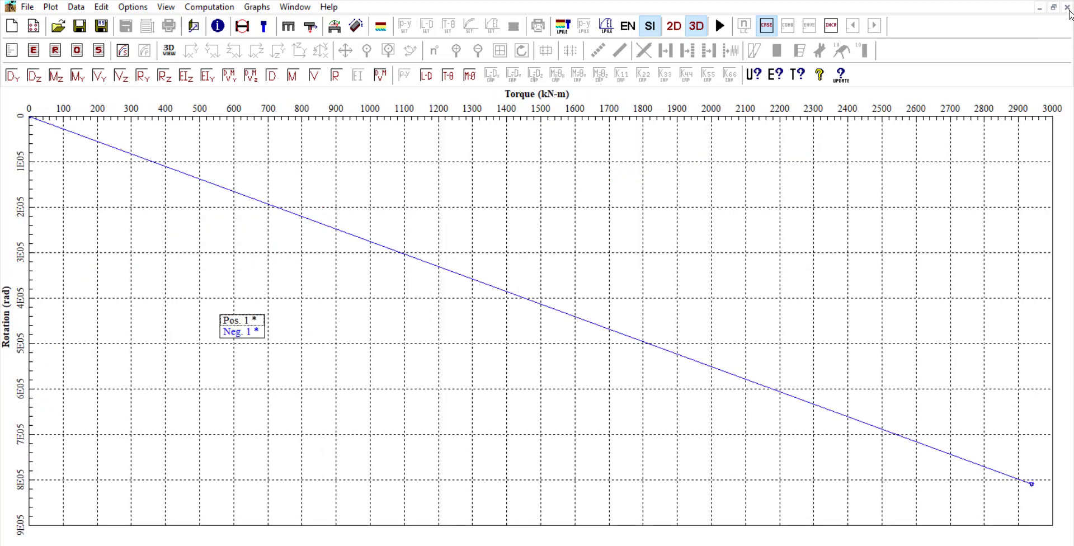
pyautogui.click(1069, 10)
pyautogui.click(1069, 11)
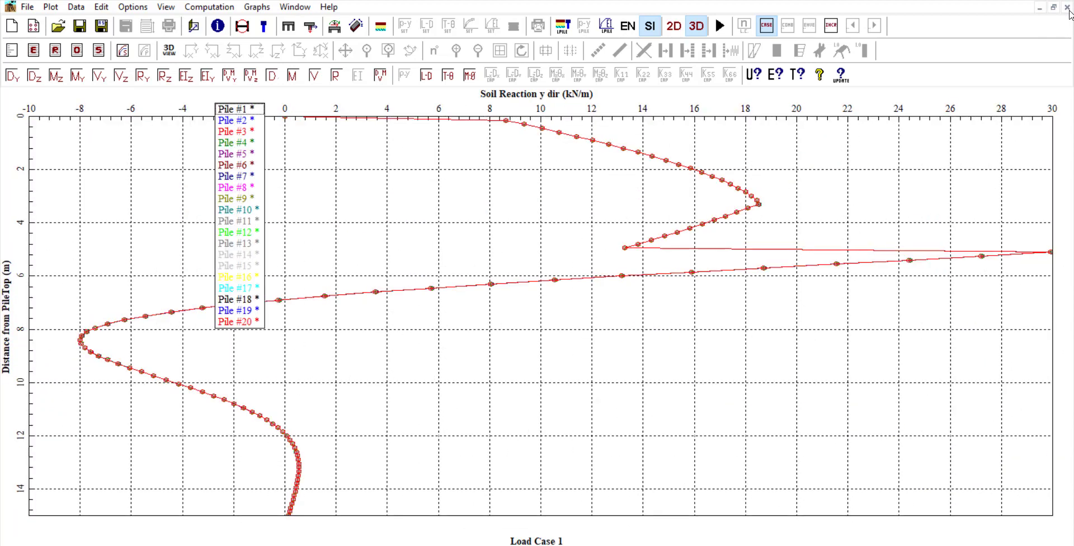
pyautogui.click(1069, 10)
pyautogui.click(1069, 11)
pyautogui.click(1068, 11)
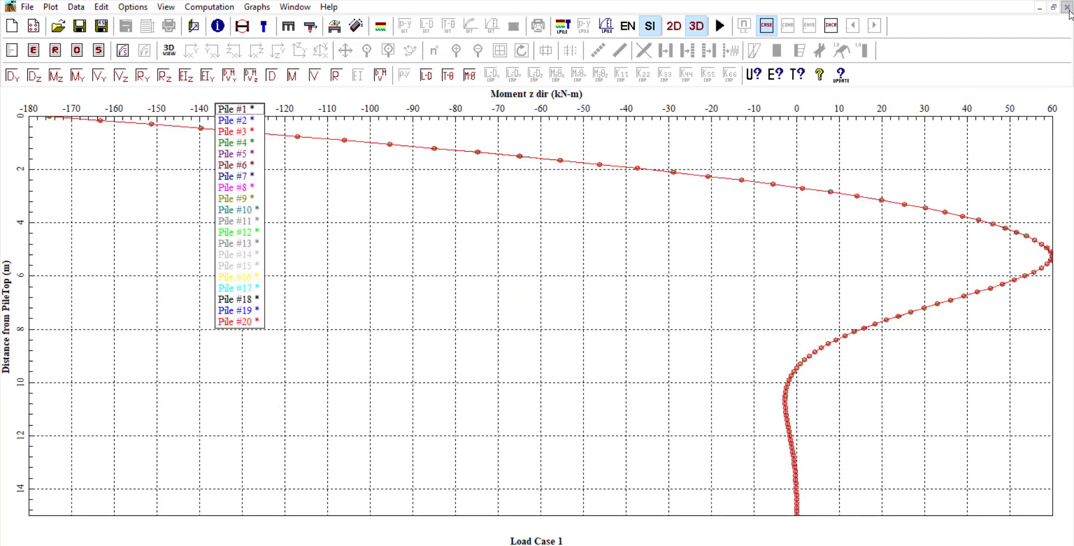
pyautogui.click(1068, 11)
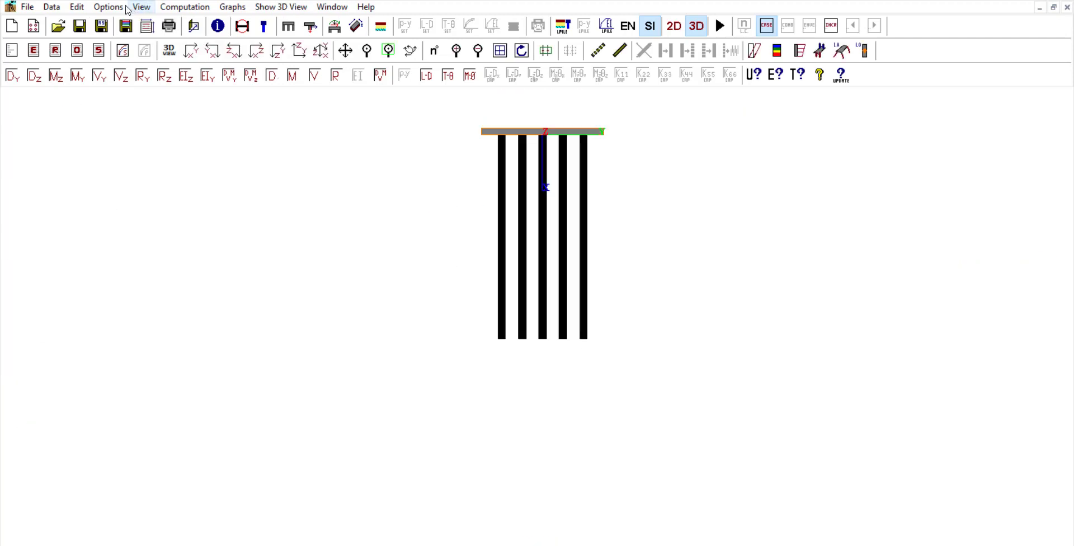
# - Set the lateral load reduction factors to automatic generation with pile cap movement taken from the analysis
pyautogui.click(108, 7)
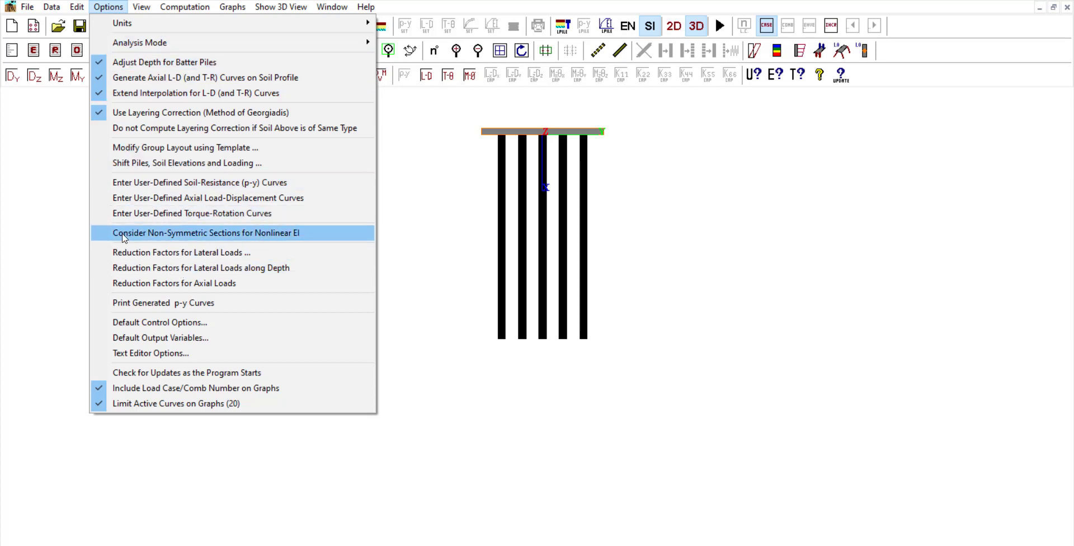
pyautogui.click(197, 255)
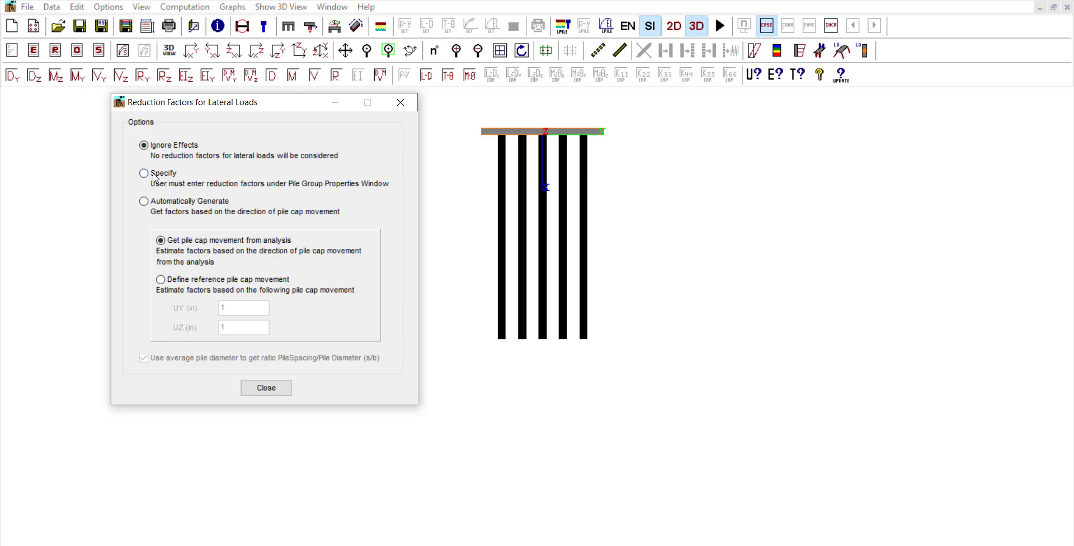
pyautogui.click(159, 206)
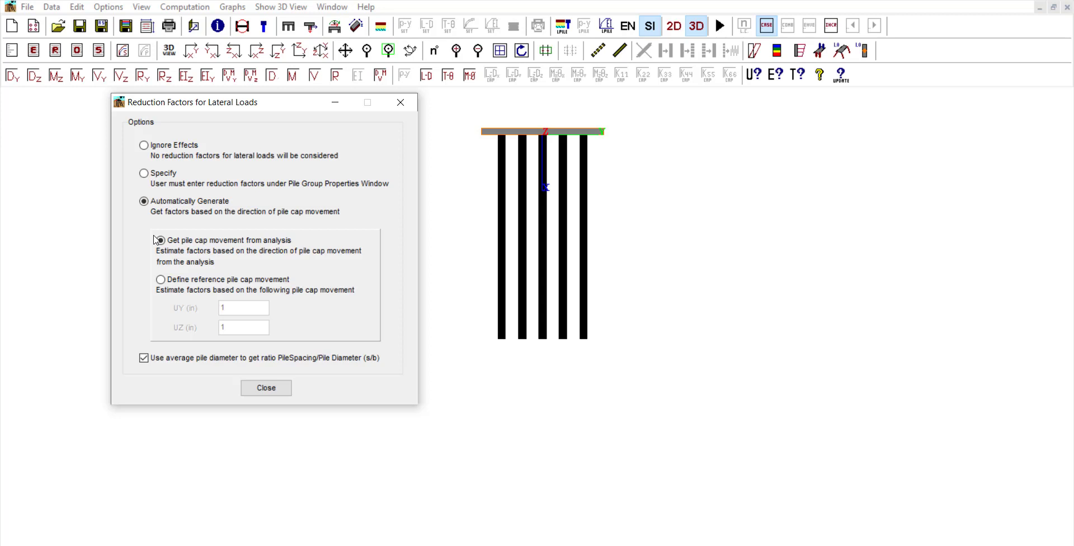
pyautogui.click(409, 105)
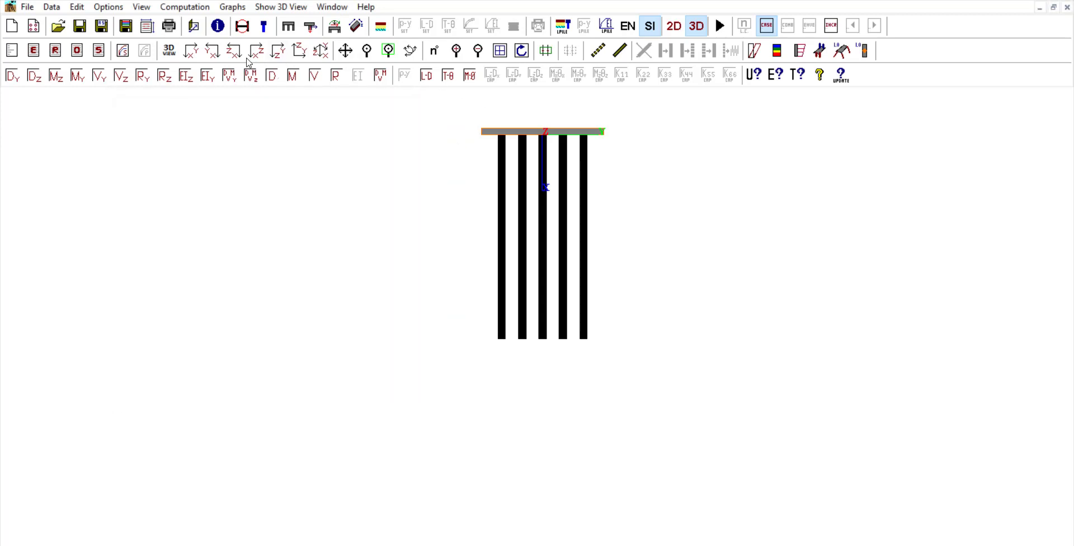
# - Inspect the pile group in the opposite side elevations, in the isometric view and in plan
pyautogui.click(212, 53)
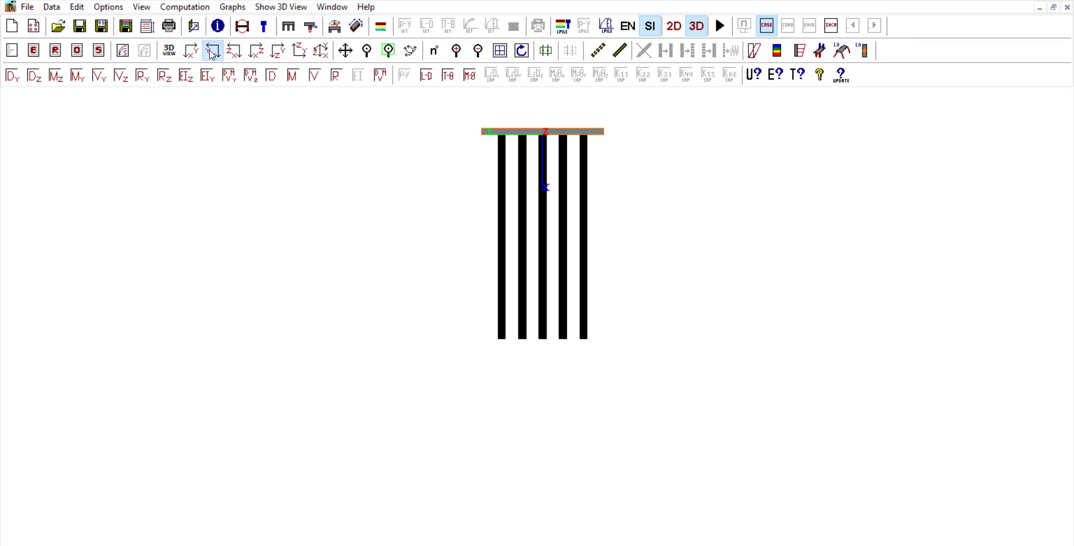
pyautogui.click(255, 51)
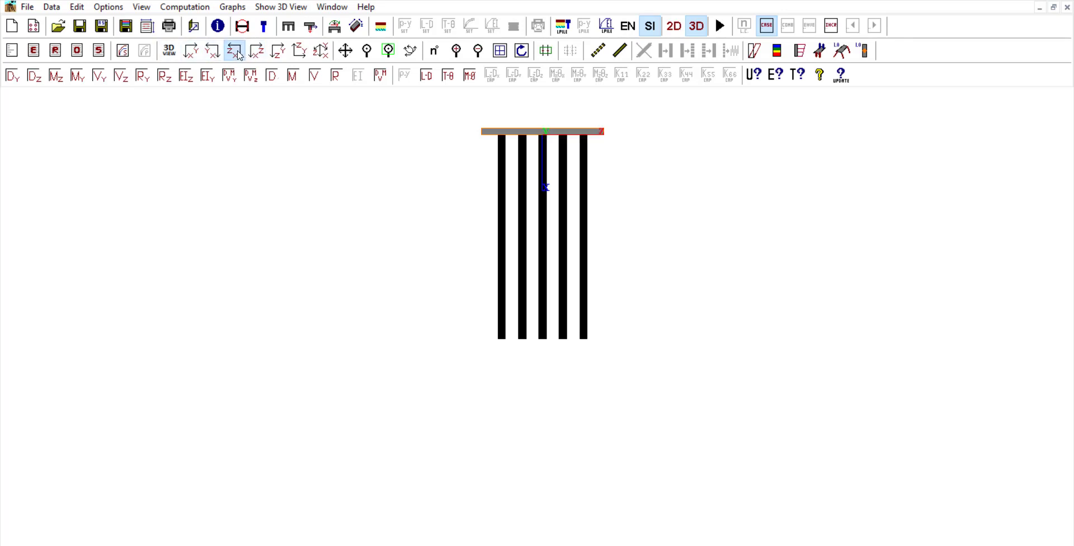
pyautogui.click(239, 53)
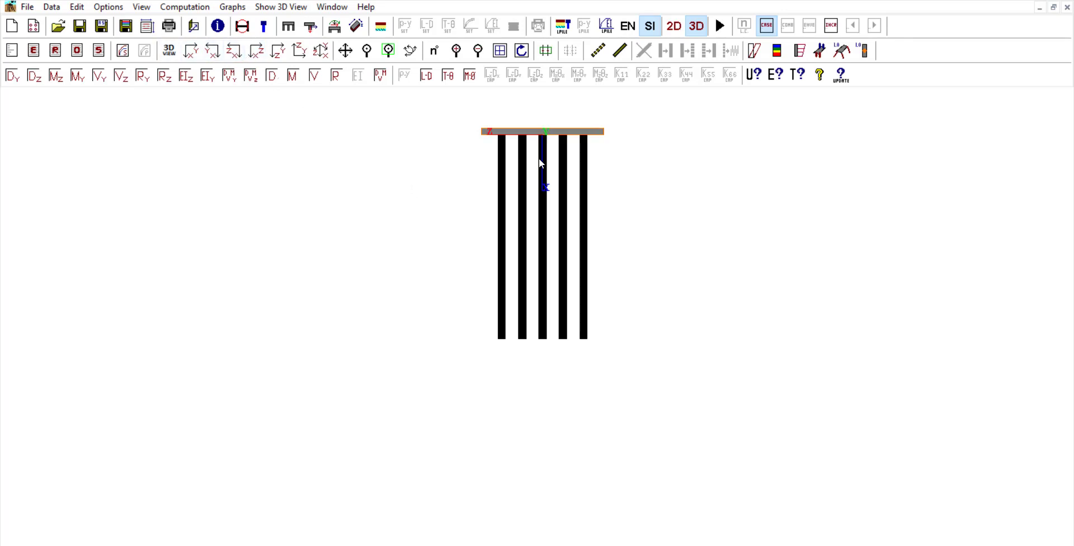
pyautogui.click(321, 51)
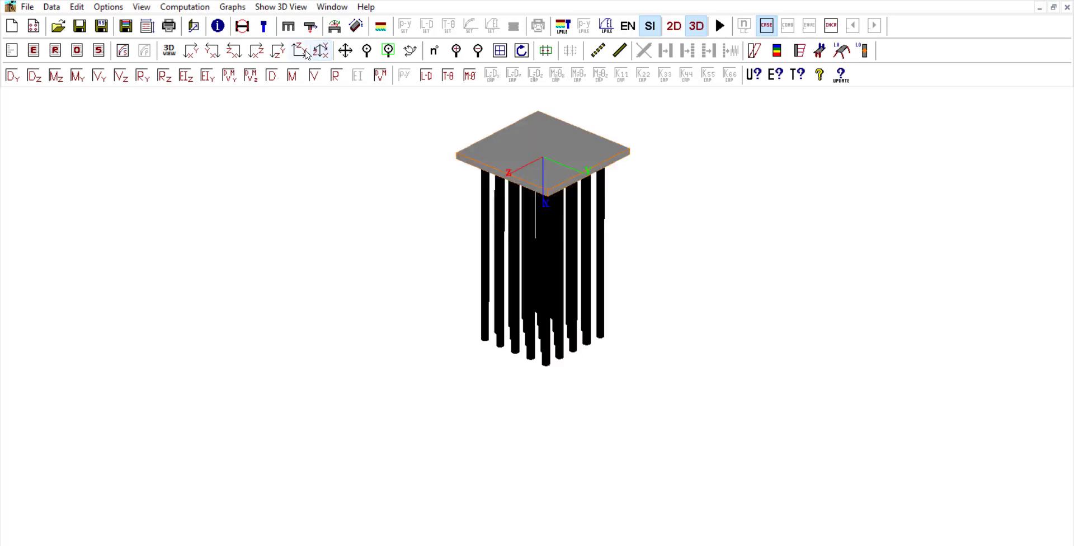
pyautogui.click(297, 54)
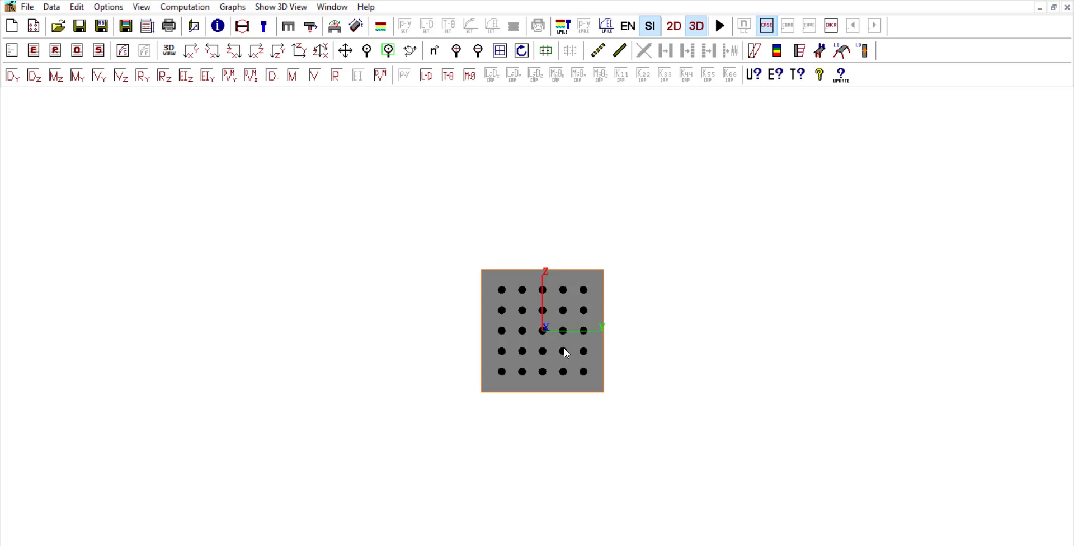
# - Open the GROUP 2019 User's Manual and skim its contents, list of figures, introduction and installation pages
pyautogui.click(379, 8)
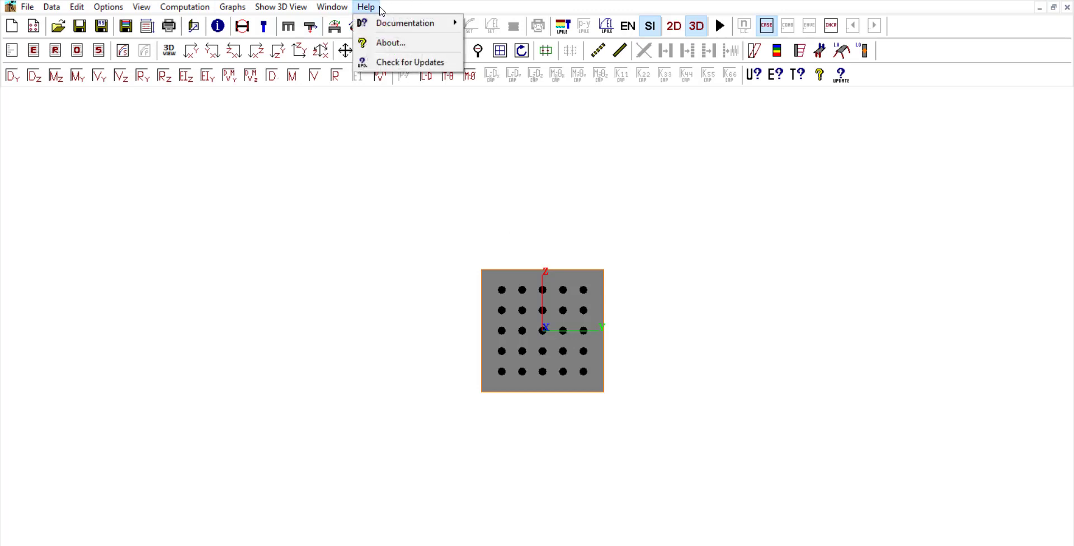
pyautogui.moveTo(386, 18)
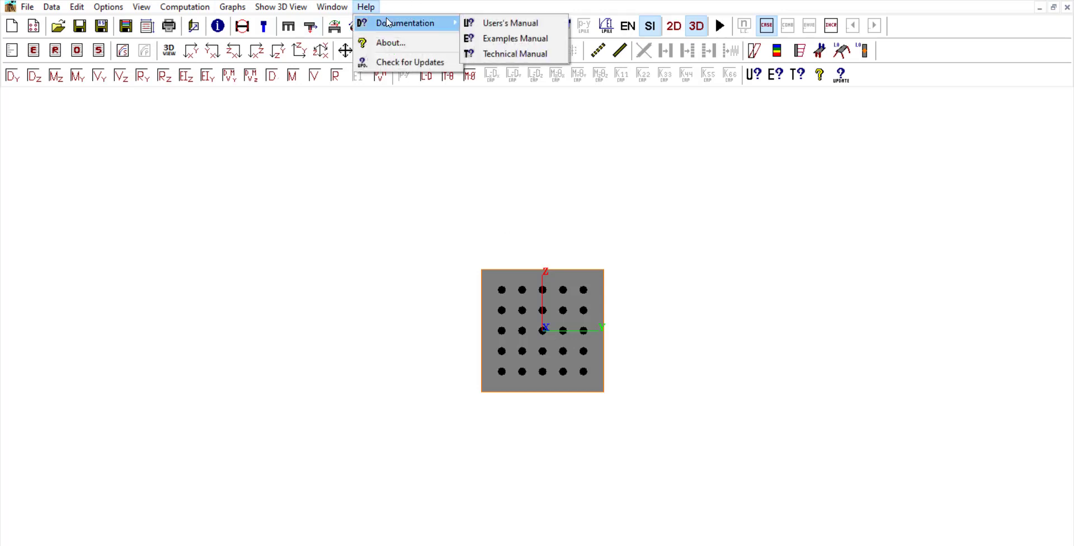
pyautogui.click(521, 23)
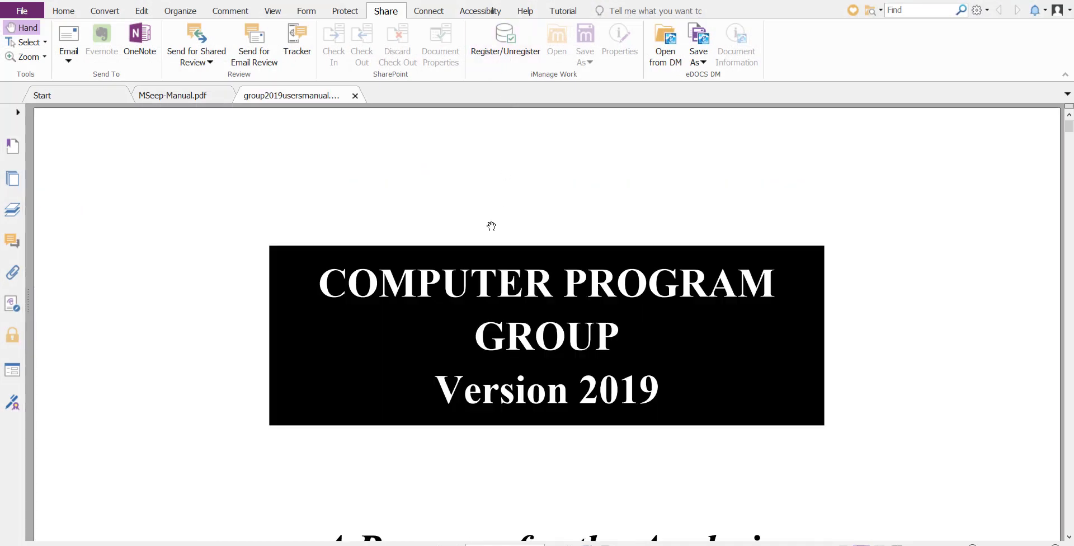
pyautogui.scroll(-15, 493, 219)
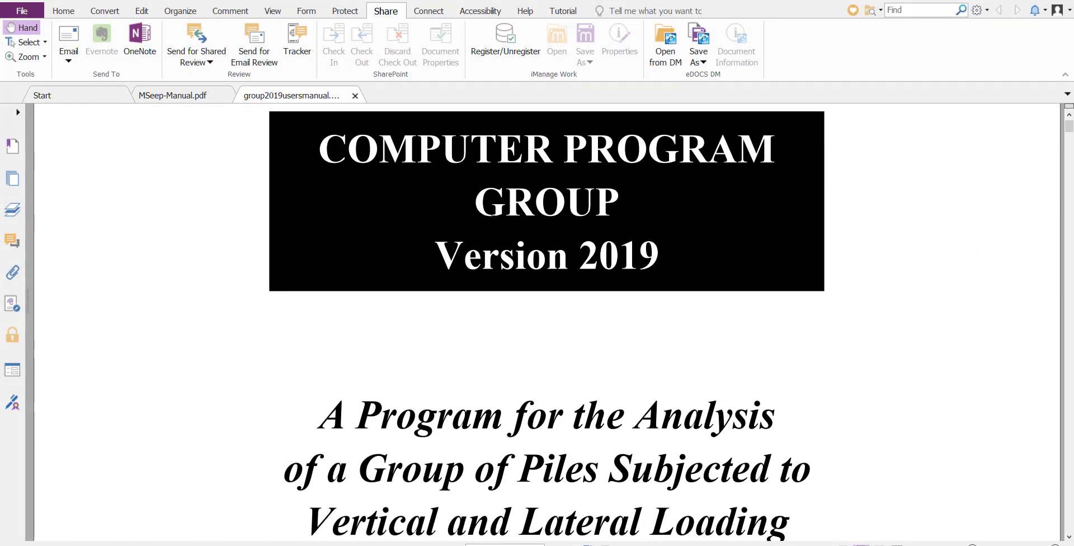
pyautogui.scroll(-20, 494, 226)
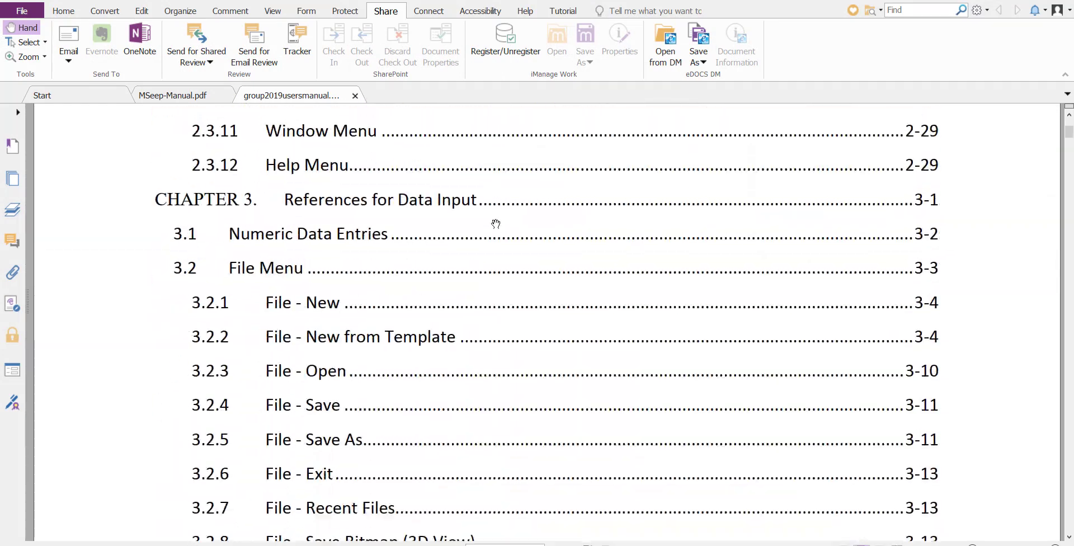
pyautogui.scroll(-20, 512, 226)
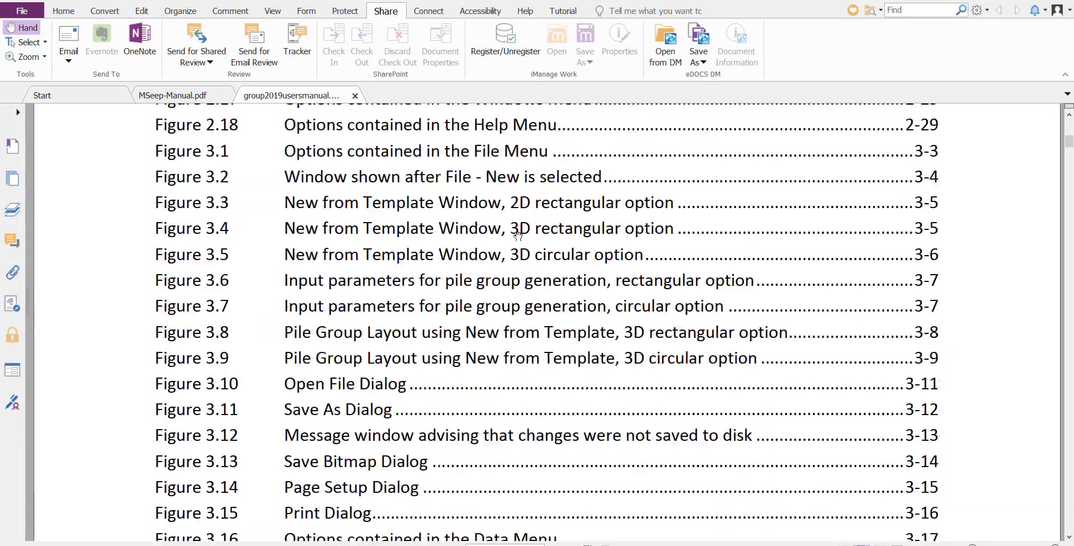
pyautogui.scroll(-20, 517, 236)
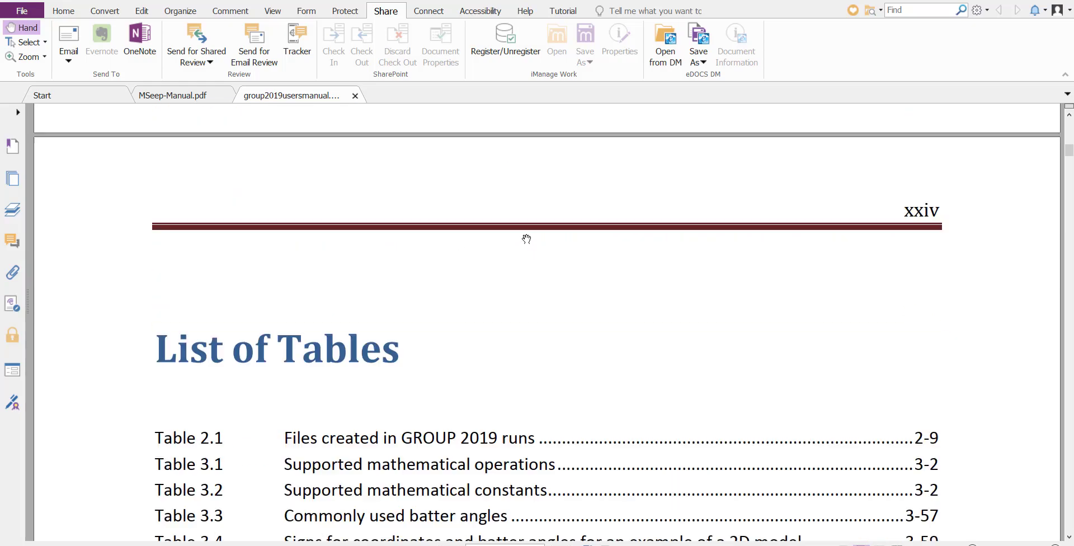
pyautogui.scroll(-6, 540, 282)
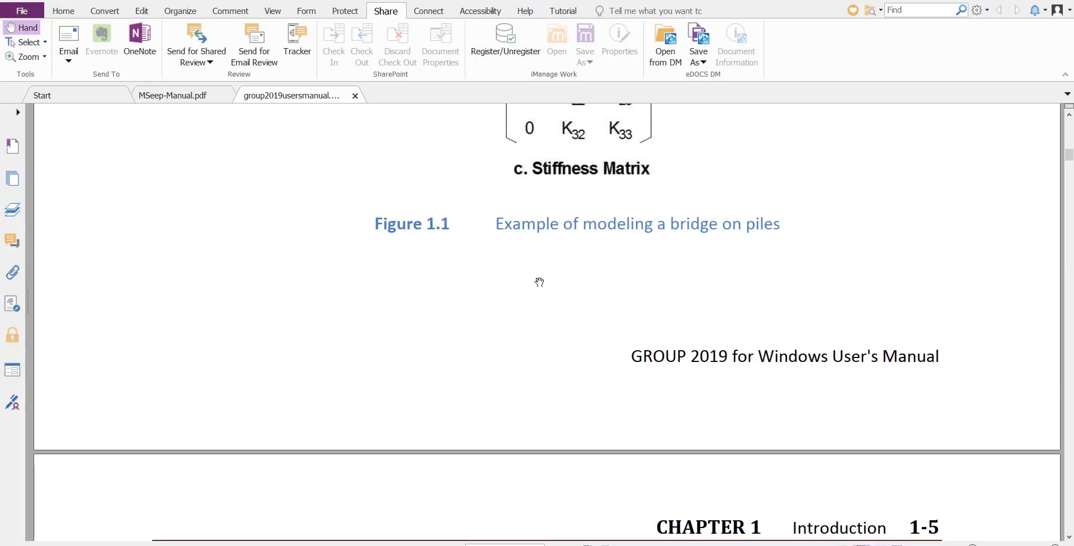
pyautogui.scroll(12, 539, 282)
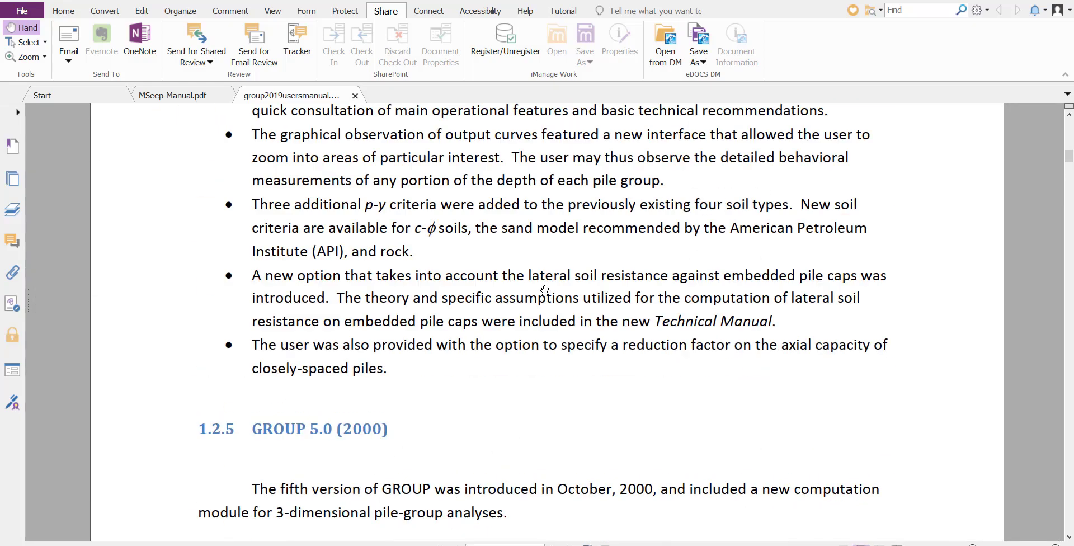
pyautogui.scroll(-20, 544, 290)
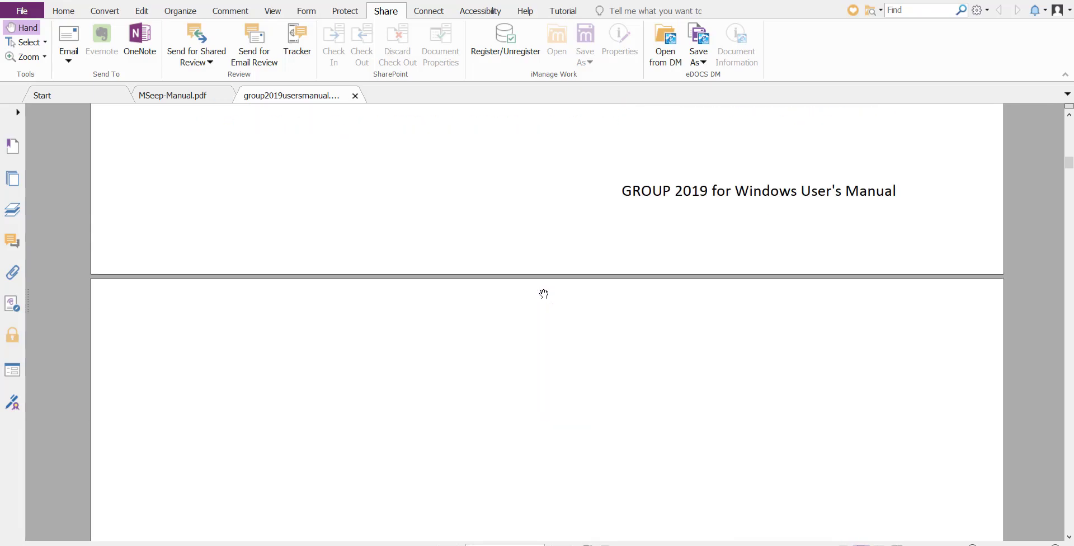
pyautogui.scroll(-15, 543, 293)
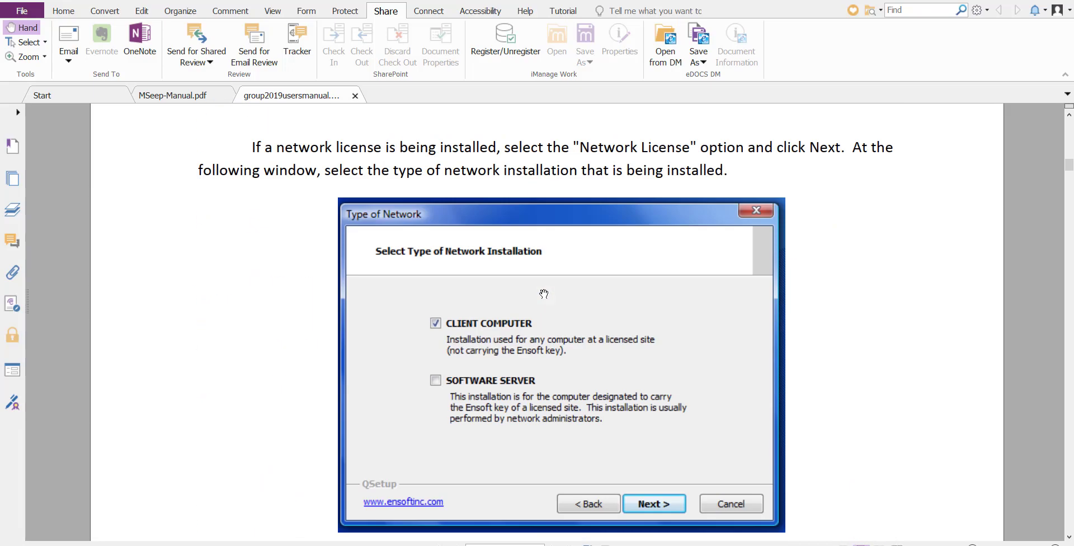
pyautogui.scroll(-1, 543, 293)
# - Search the manual for "group effect", read the P-Multiplier and Y-Multiplier notes and go through further matches
pyautogui.hotkey('ctrl', 'f')
pyautogui.write('group')
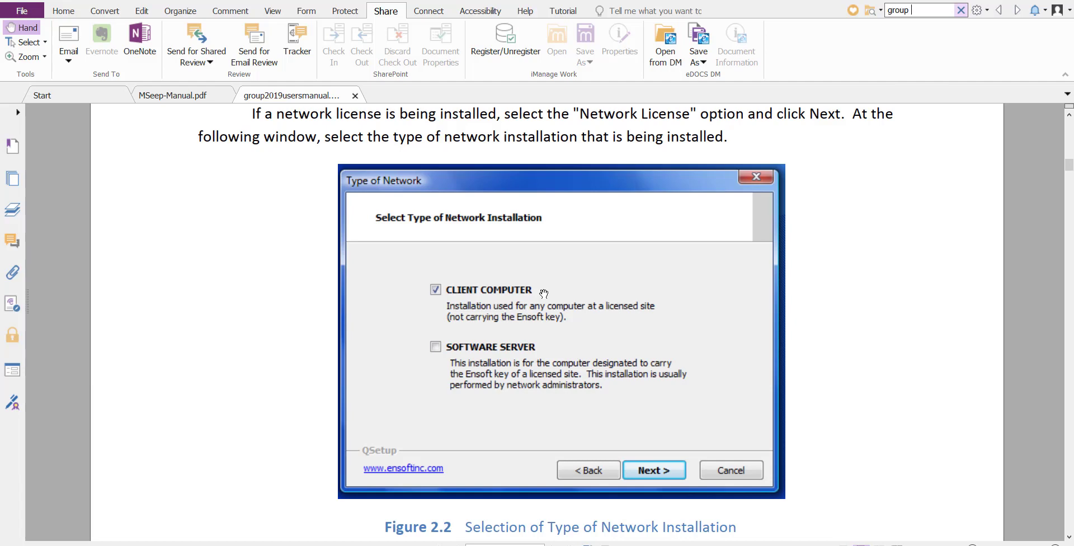
pyautogui.write(' effect')
pyautogui.press('Return')
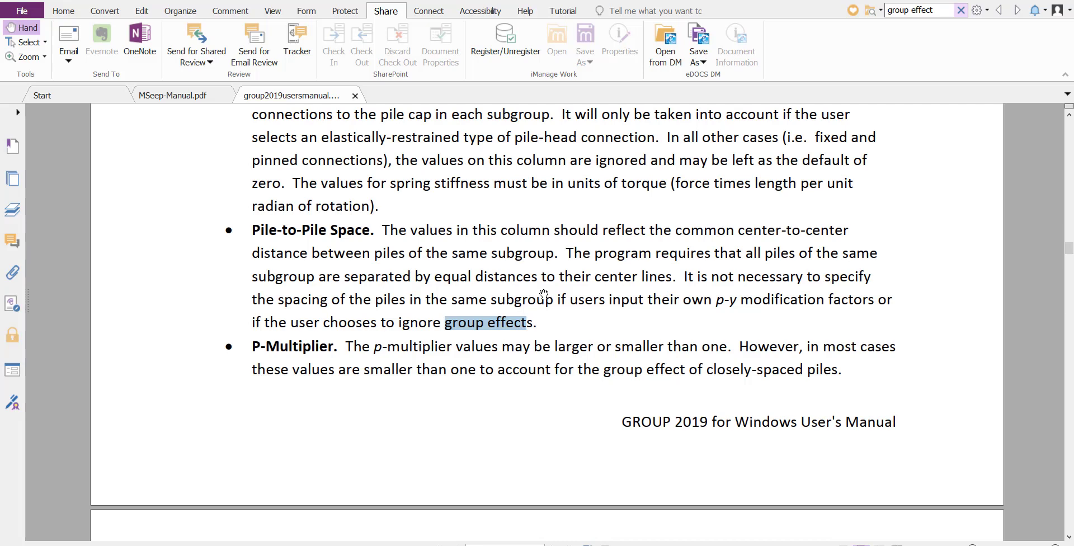
pyautogui.scroll(-5, 503, 302)
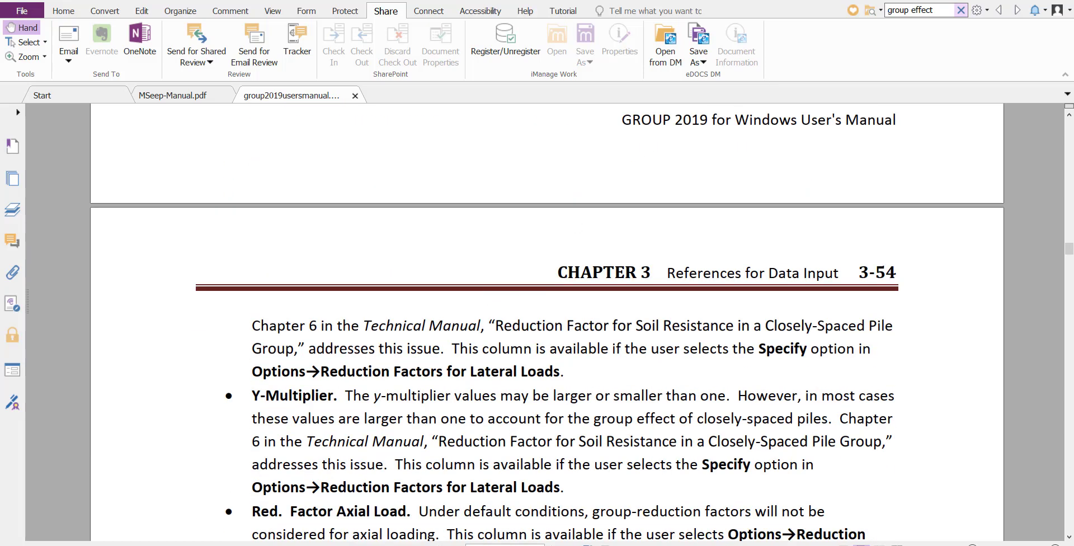
pyautogui.click(1017, 10)
pyautogui.click(1017, 10)
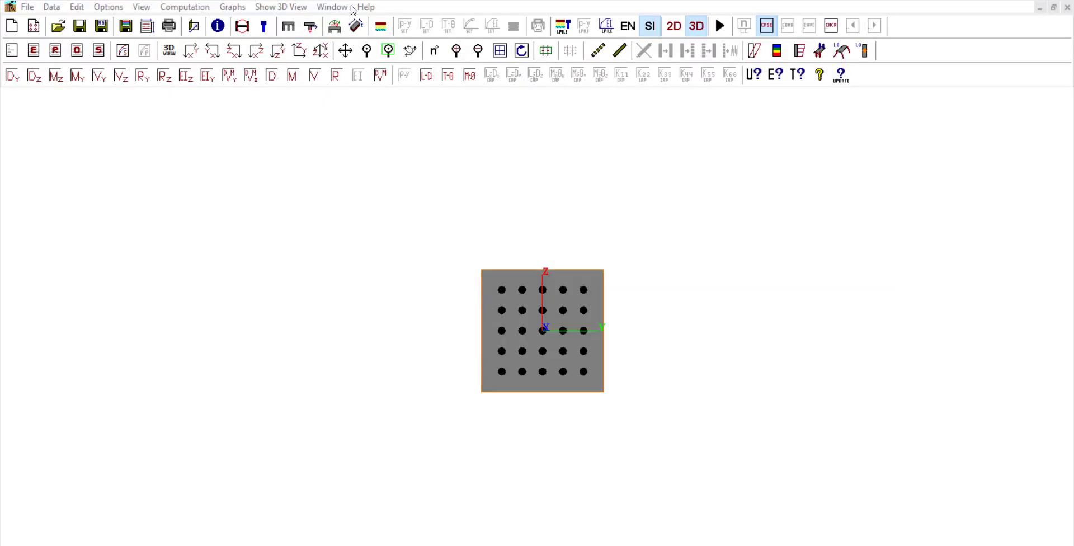
pyautogui.click(361, 7)
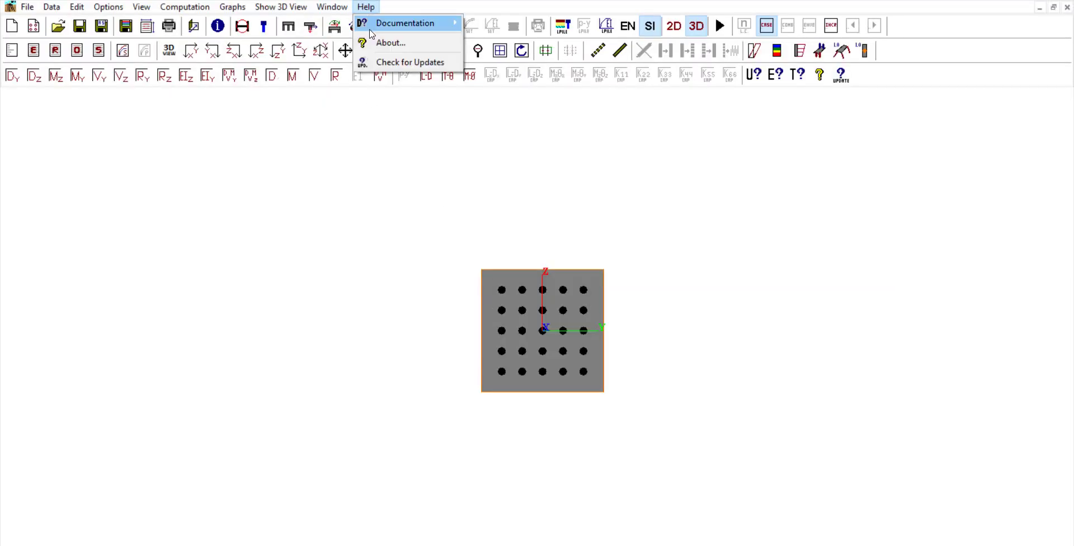
pyautogui.moveTo(380, 27)
pyautogui.click(432, 180)
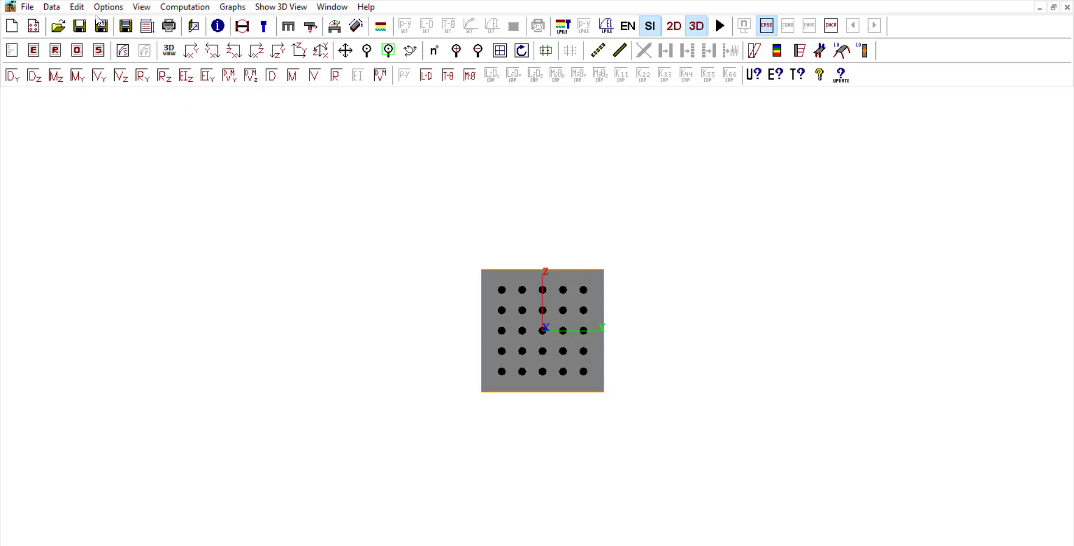
# - Have the lateral load reduction factors generated automatically, based on the pile cap movement from the analysis
pyautogui.click(185, 6)
pyautogui.moveTo(136, 11)
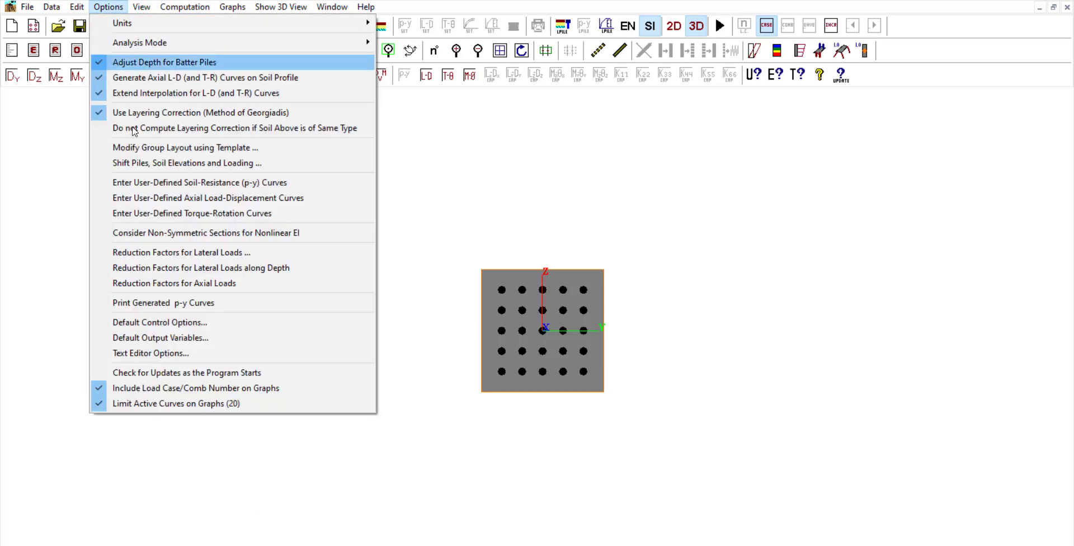
pyautogui.click(158, 258)
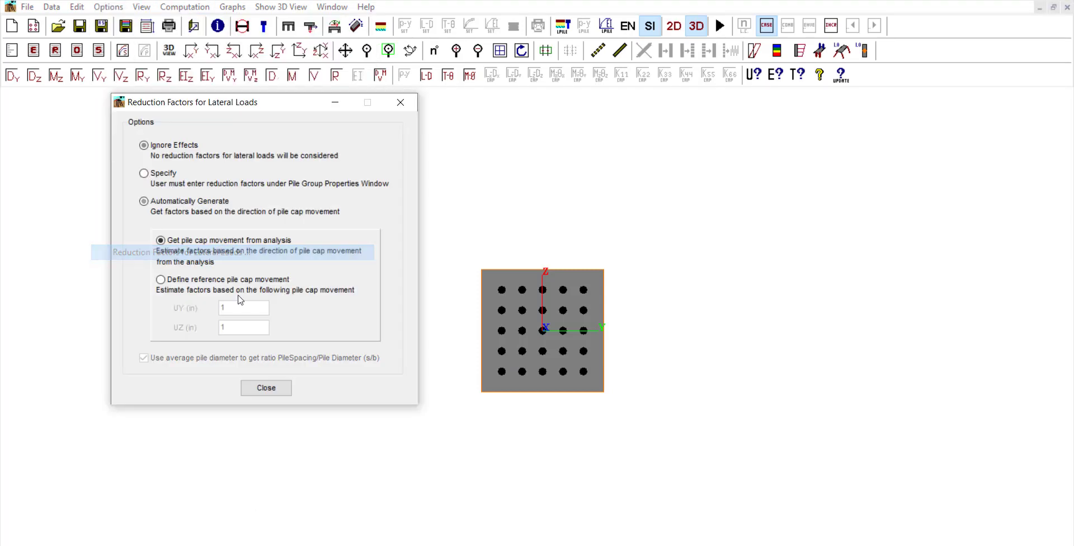
pyautogui.click(163, 207)
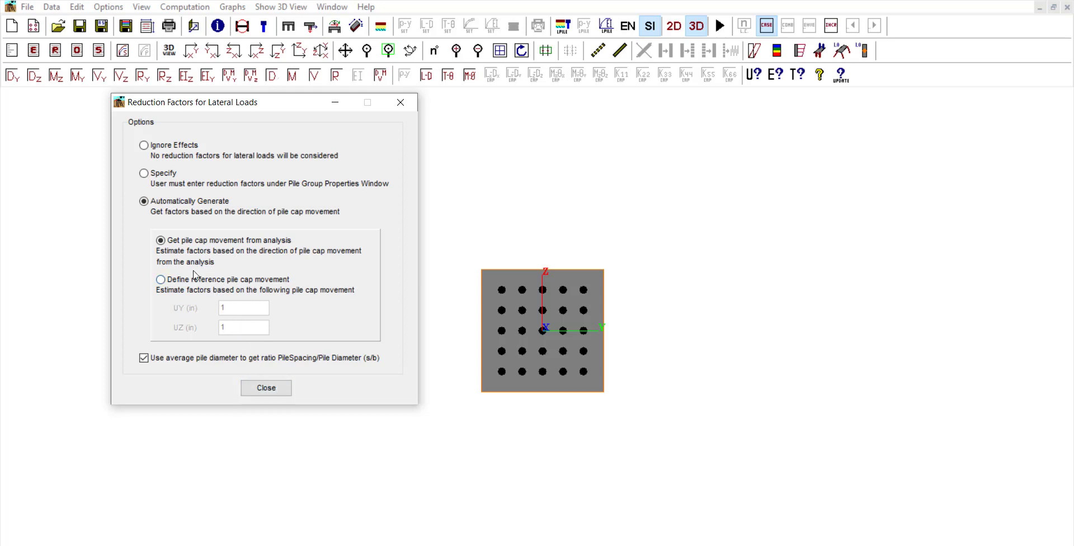
pyautogui.click(263, 390)
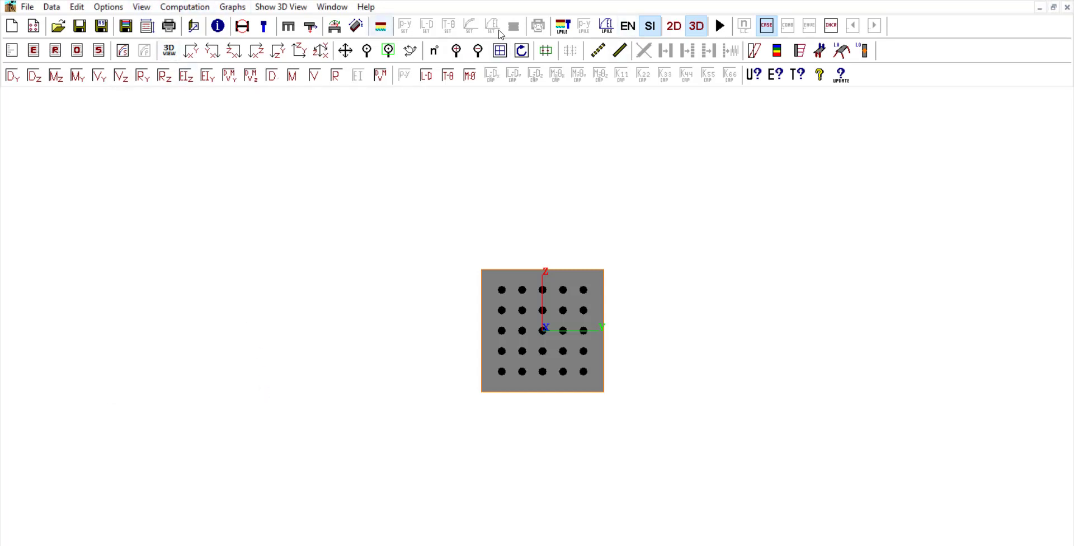
# - Rerun the analysis and check the graph of y direction deflection against distance from the pile top
pyautogui.click(719, 27)
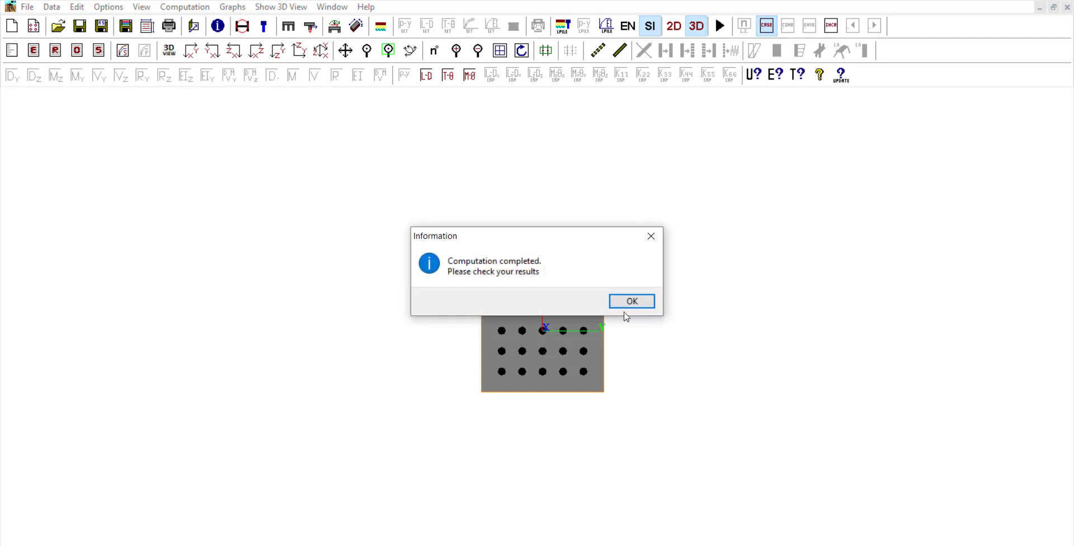
pyautogui.click(643, 302)
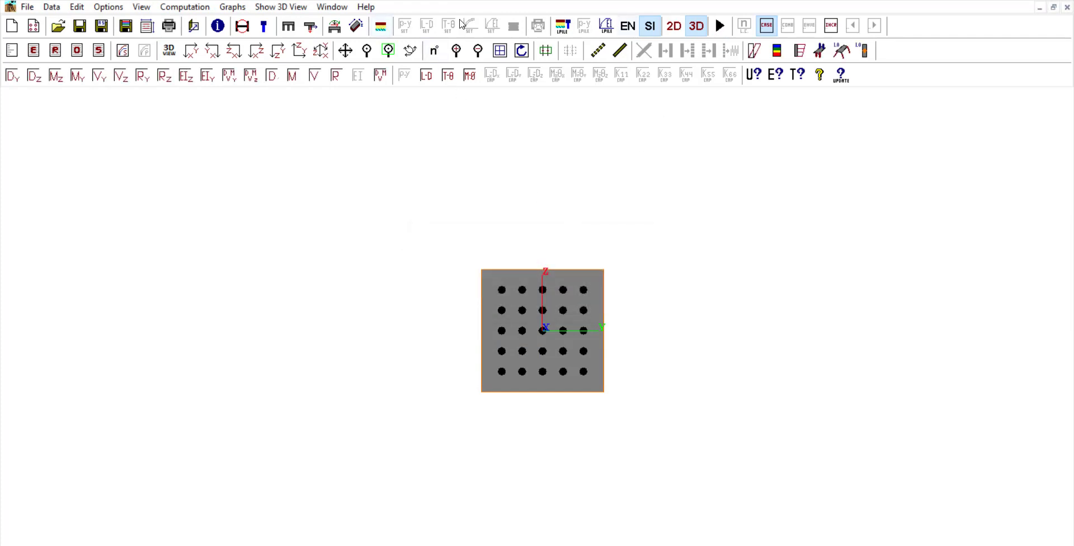
pyautogui.click(20, 82)
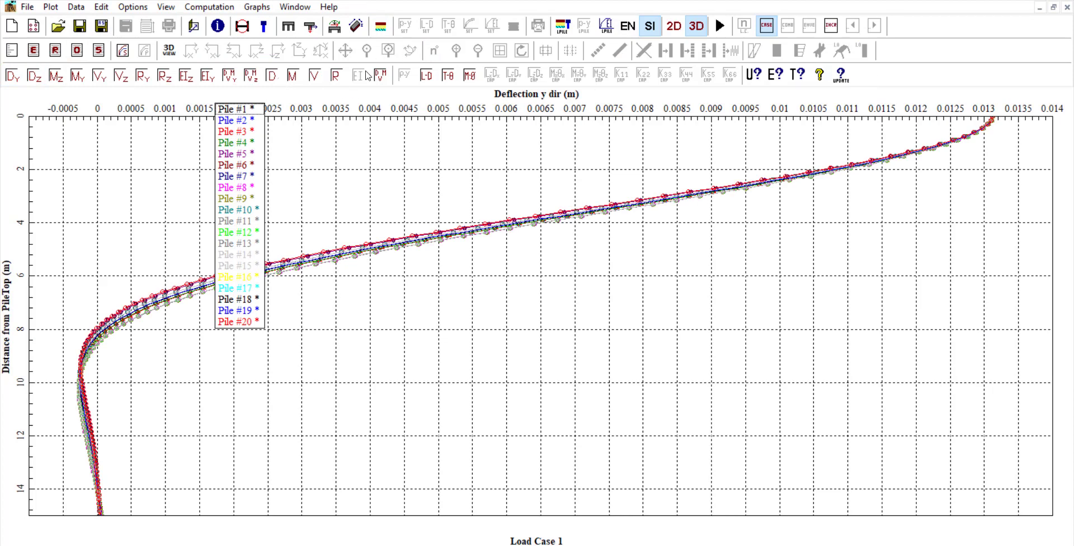
pyautogui.click(1067, 8)
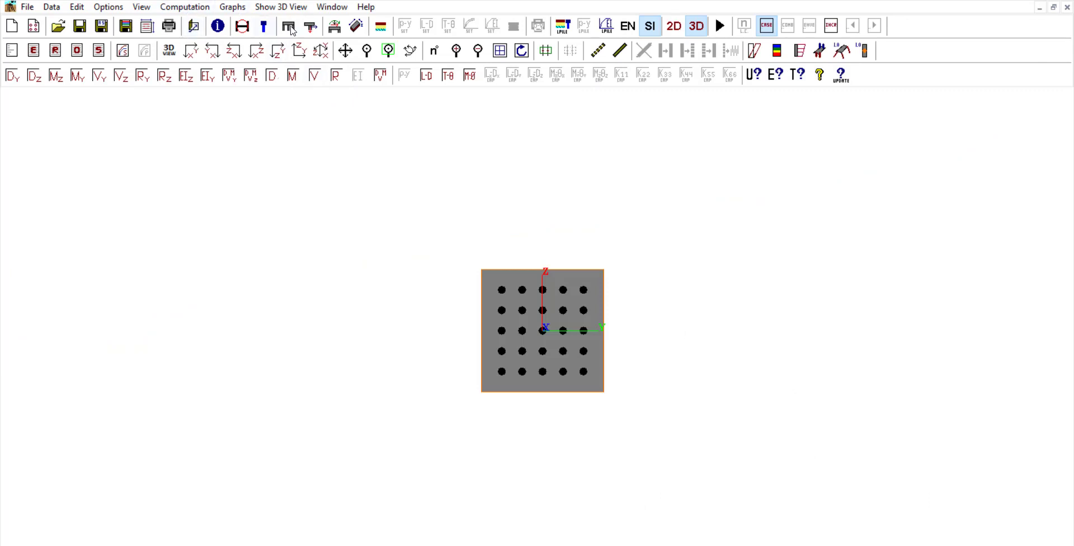
# - Increase the Fy component of the concentrated load on the pile cap in load case 1
pyautogui.click(342, 30)
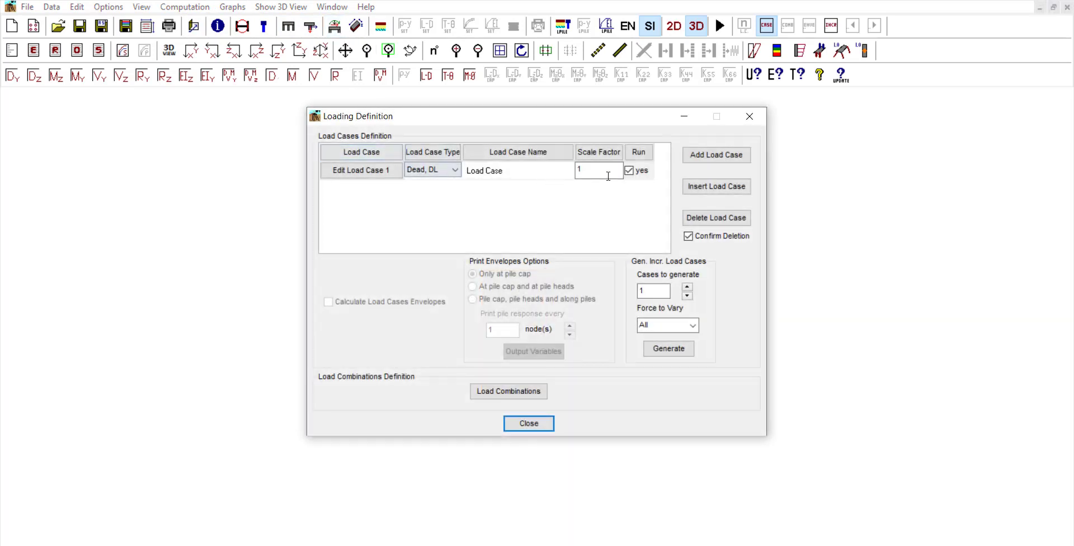
pyautogui.click(391, 170)
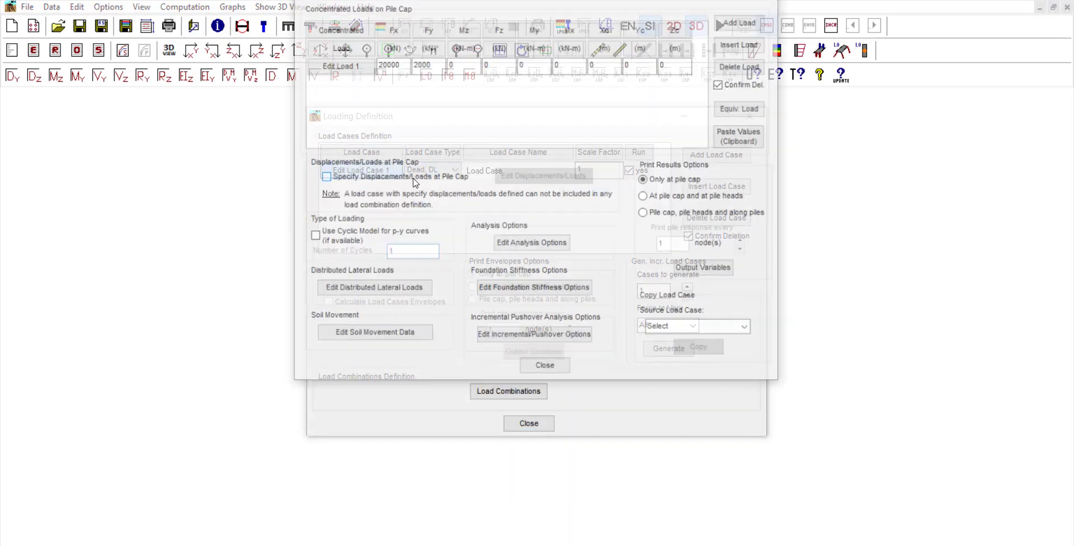
pyautogui.click(422, 61)
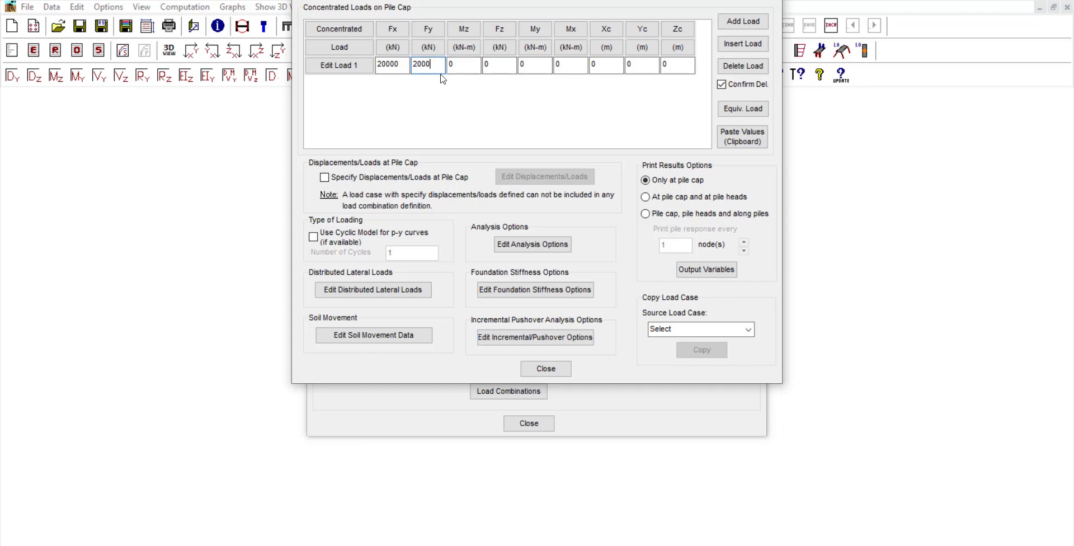
pyautogui.click(546, 369)
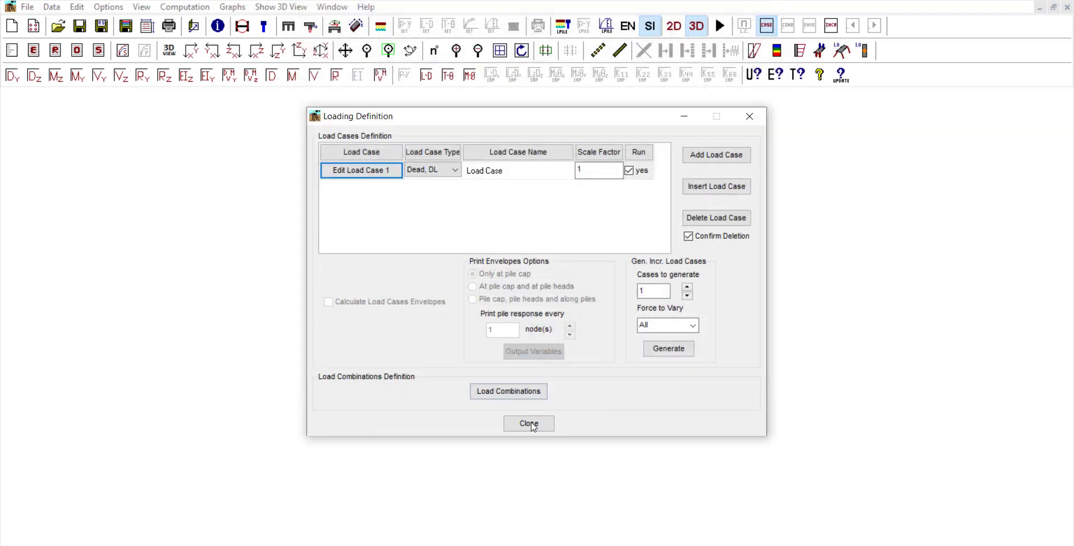
pyautogui.click(528, 423)
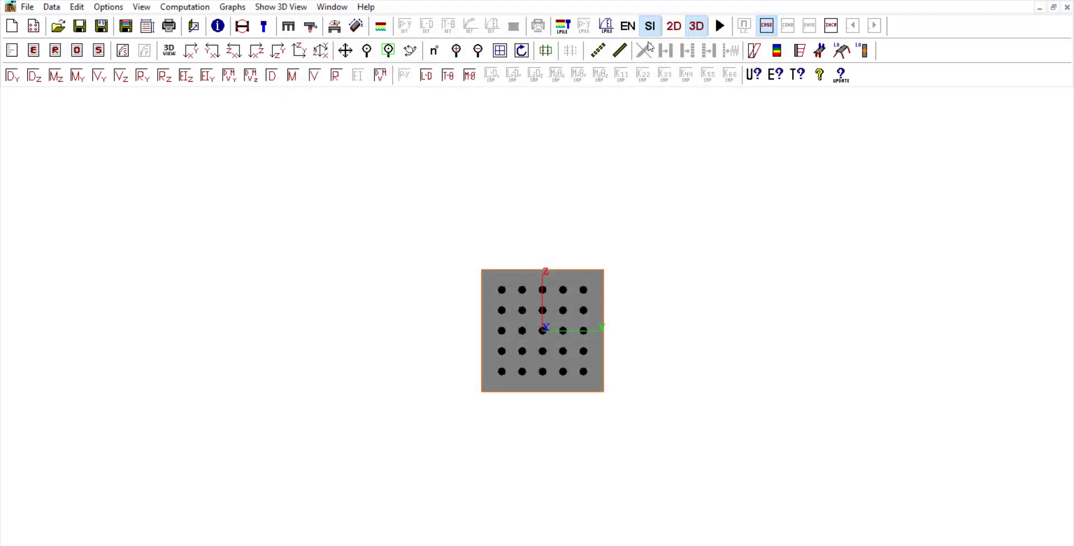
# - Rerun the analysis and plot the y direction deflection along the piles, enlarging the middle part of the curves
pyautogui.click(729, 26)
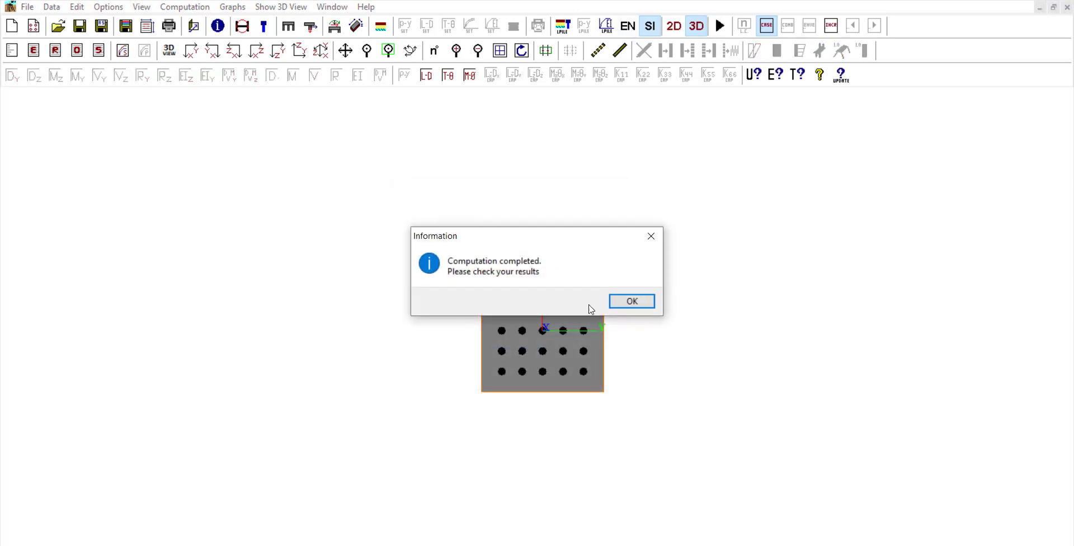
pyautogui.press('Return')
pyautogui.click(12, 75)
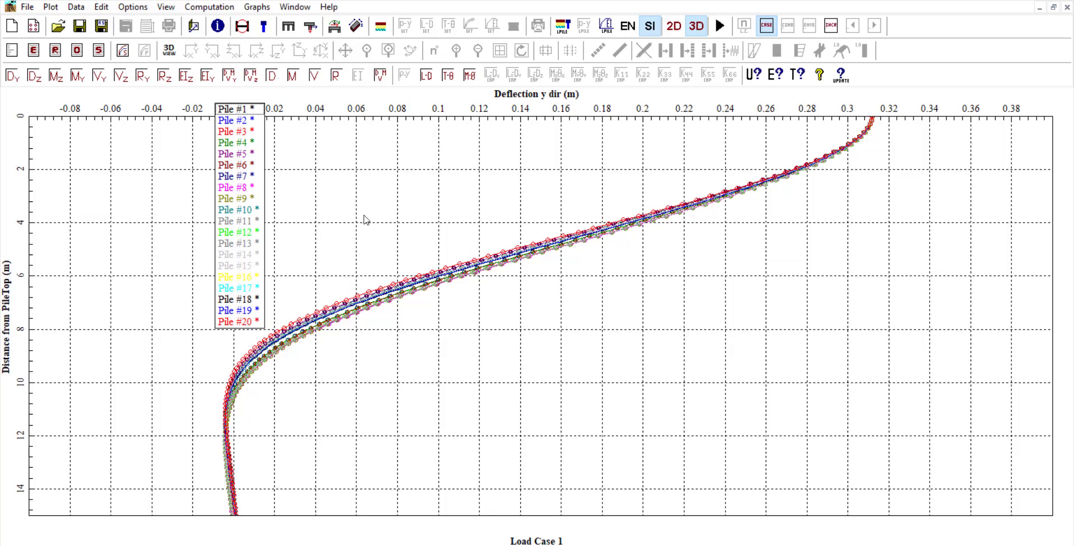
pyautogui.moveTo(308, 219); pyautogui.dragTo(554, 414)
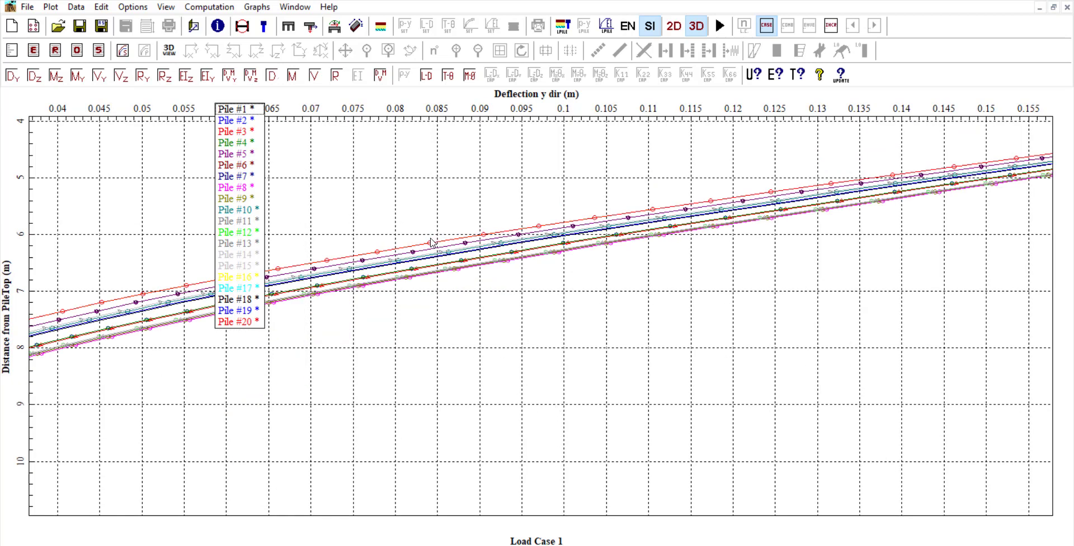
# - Plot the z direction moment along the piles, move the legend off the curves and enlarge the area near the pile top
pyautogui.click(63, 76)
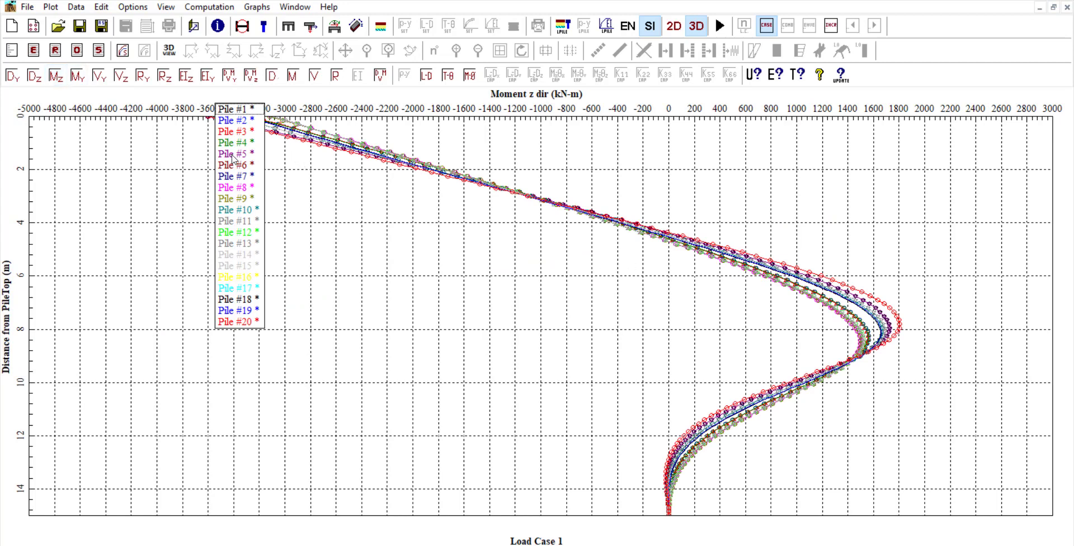
pyautogui.moveTo(234, 158); pyautogui.dragTo(95, 249)
pyautogui.moveTo(386, 240); pyautogui.dragTo(157, 115)
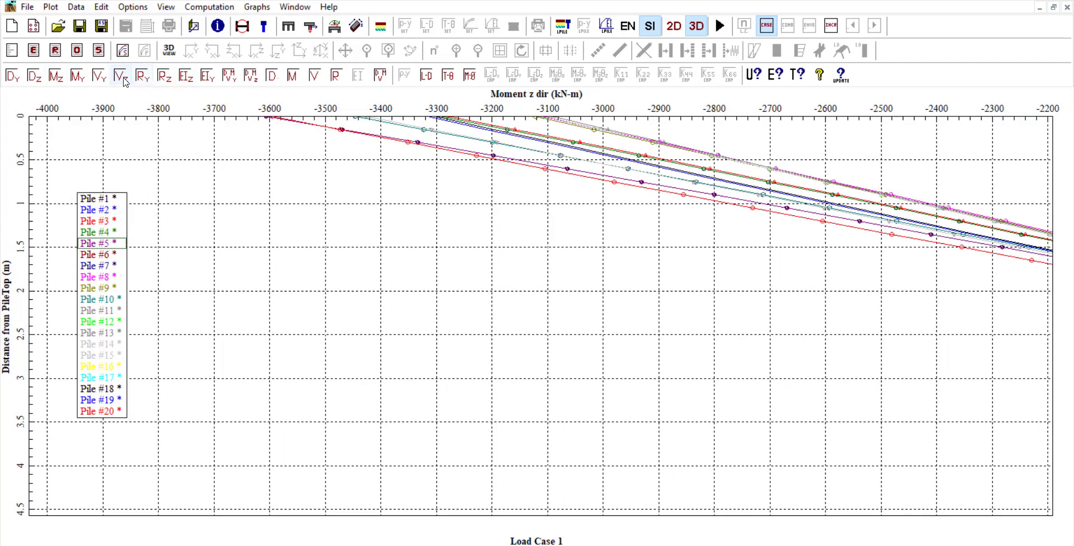
# - Plot the y direction soil reaction along the piles, enlarge its peak region, and close all open graphs
pyautogui.click(141, 78)
pyautogui.moveTo(820, 263); pyautogui.dragTo(481, 448)
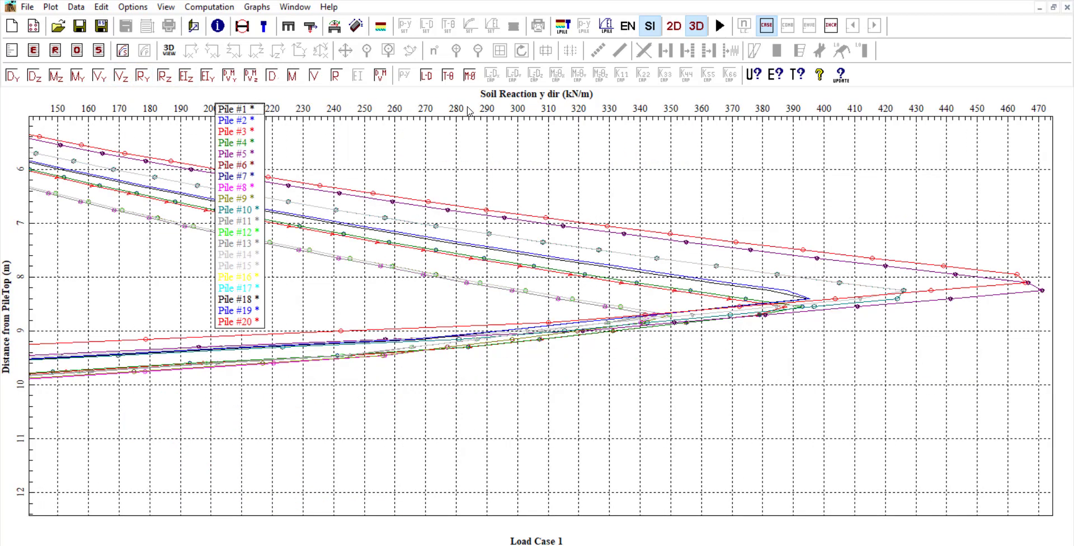
pyautogui.click(1066, 7)
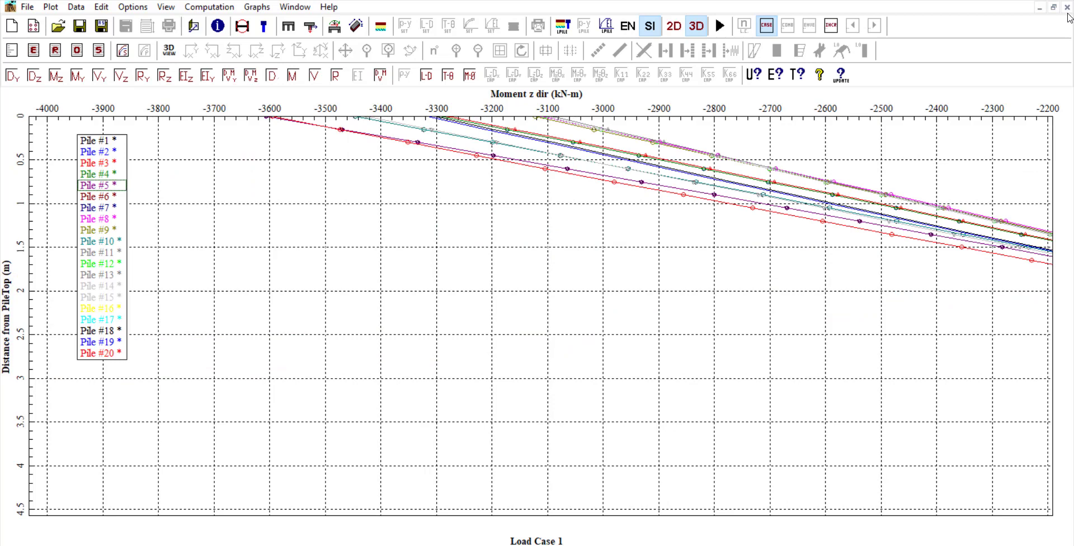
pyautogui.click(1067, 8)
pyautogui.click(1066, 7)
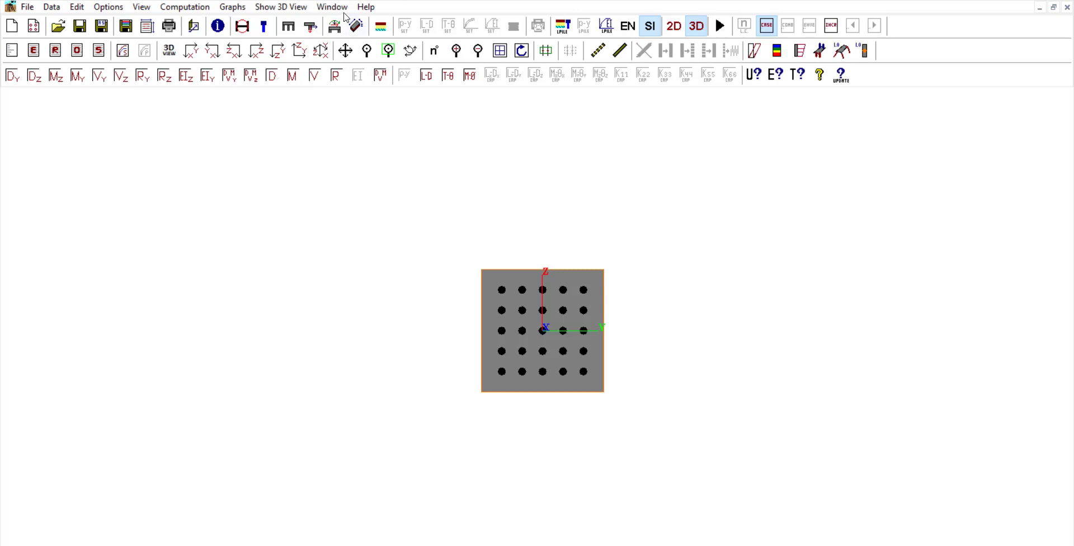
pyautogui.click(366, 7)
pyautogui.moveTo(379, 26)
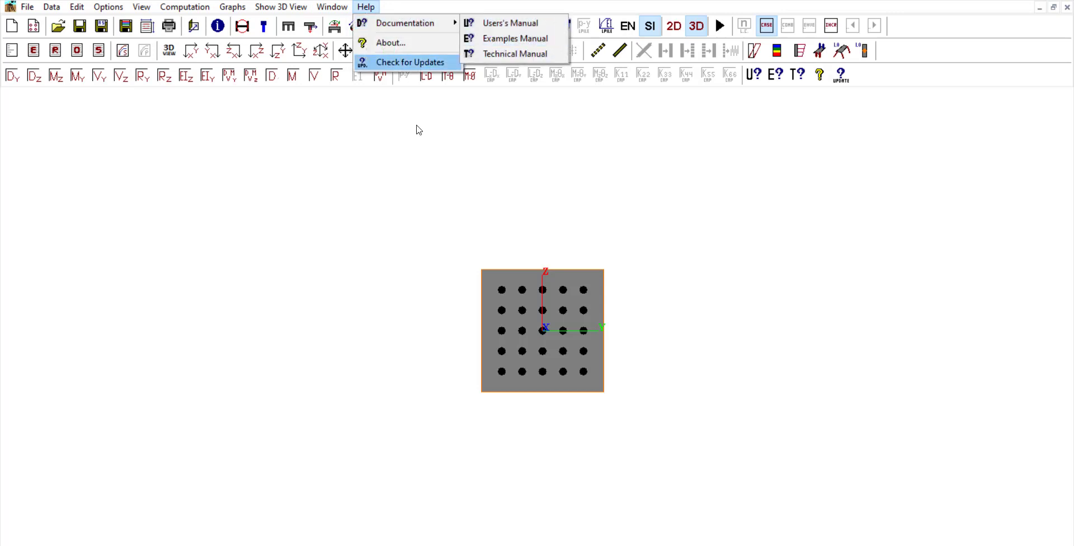
pyautogui.click(403, 193)
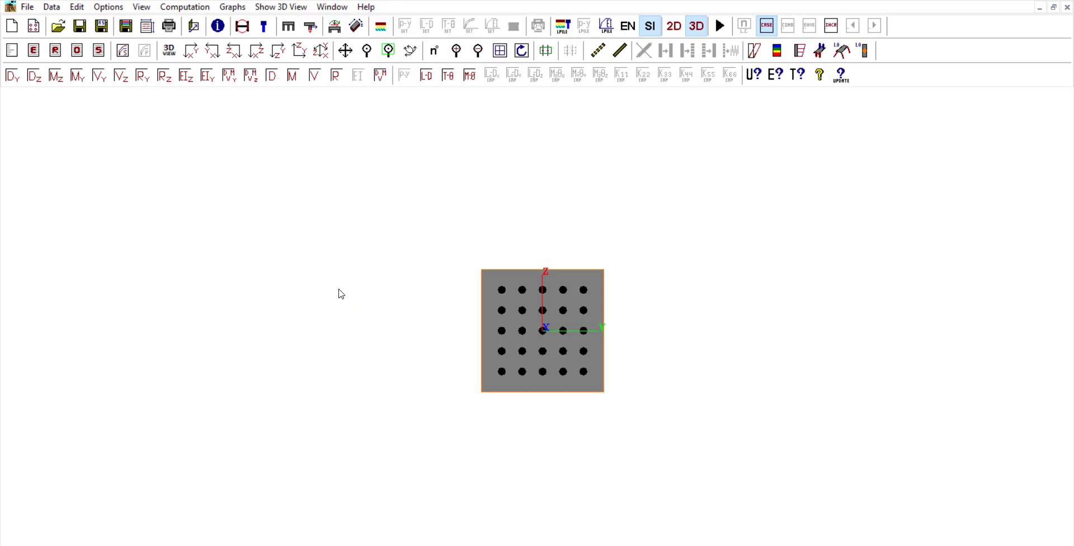